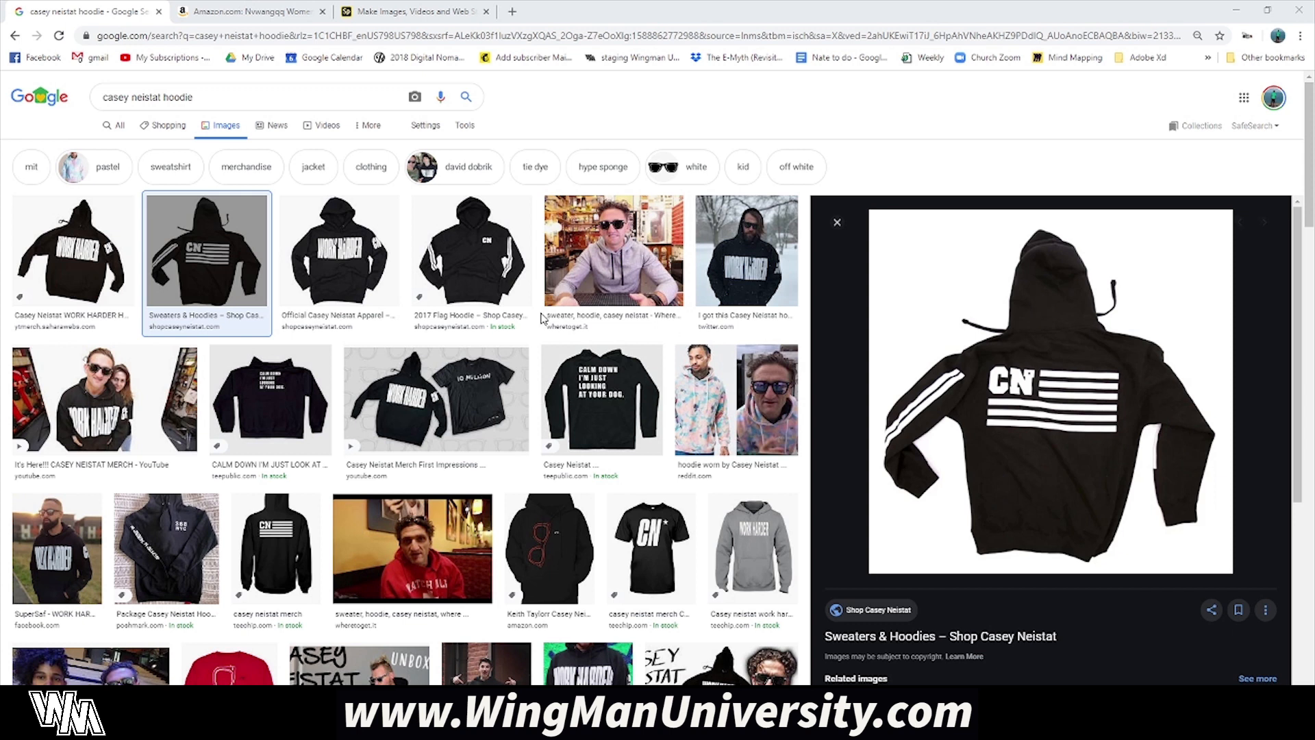
# Open the shop page for the Casey Neistat flag hoodie and examine its back print
pyautogui.click(1003, 433)
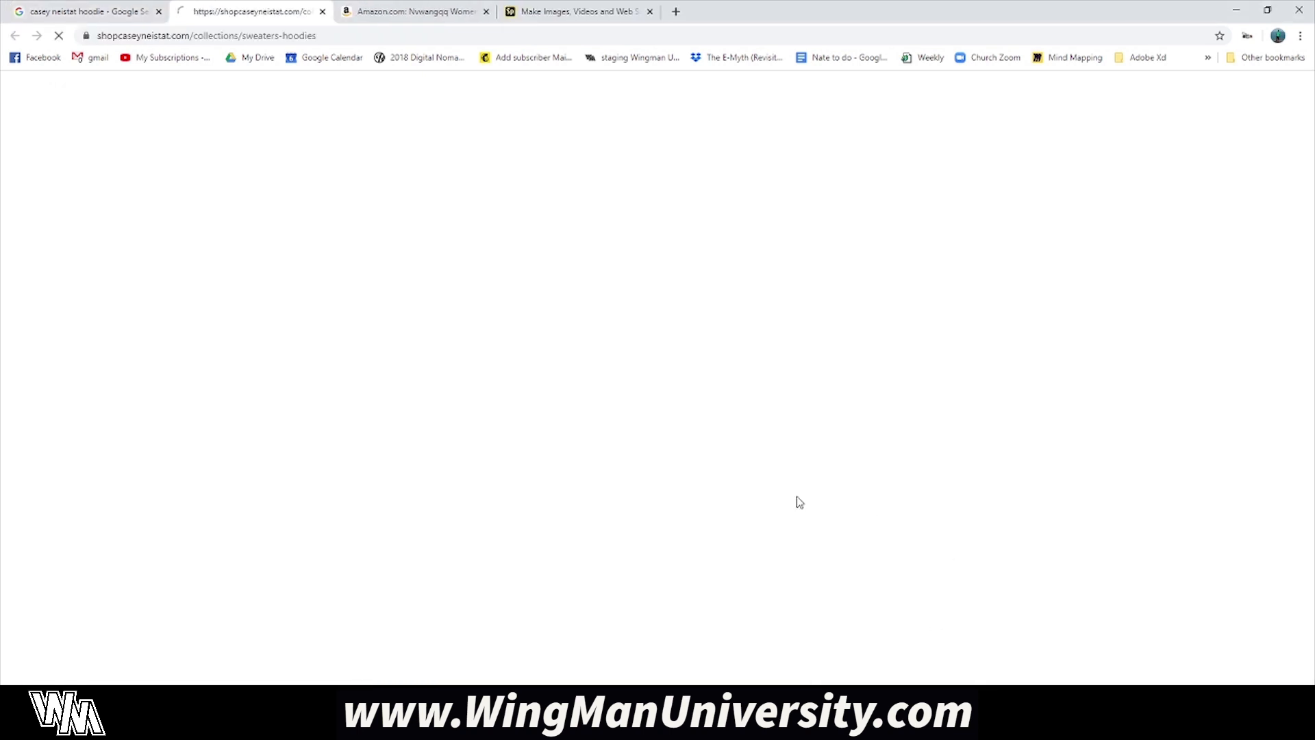
pyautogui.scroll(-15, 590, 332)
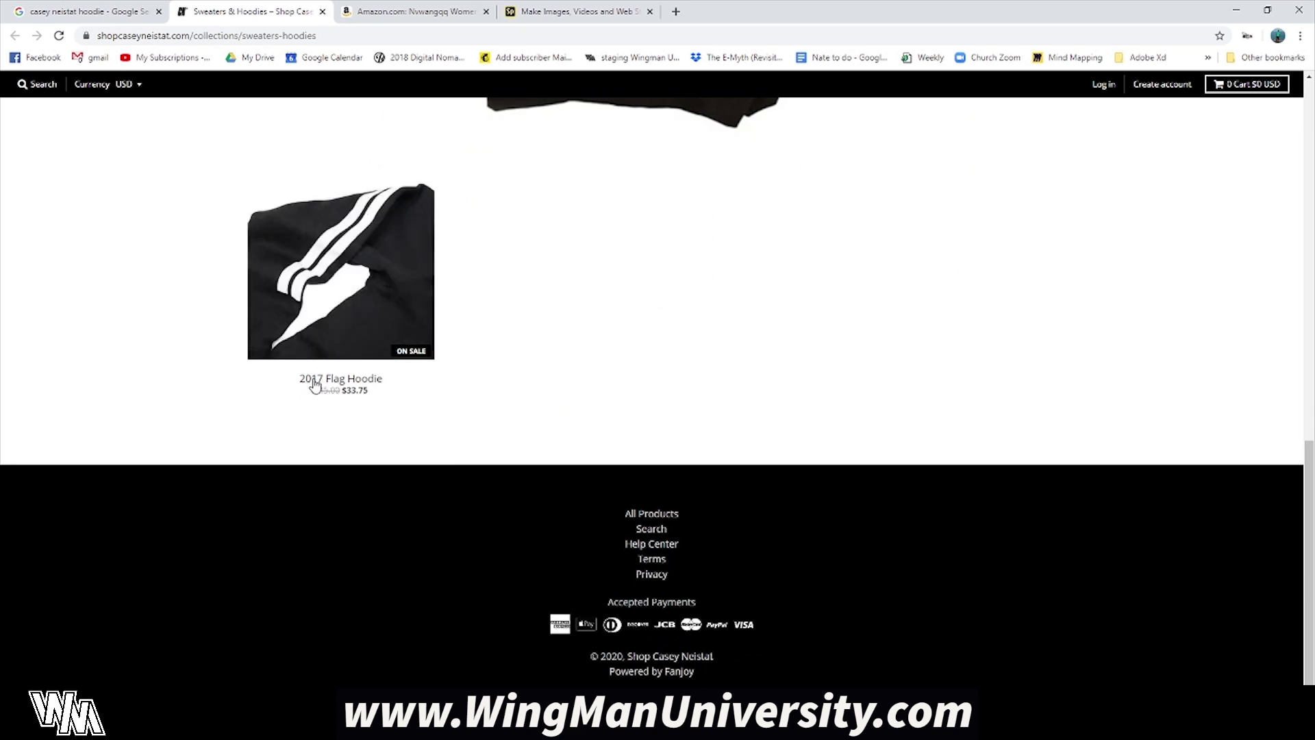
pyautogui.scroll(8, 585, 385)
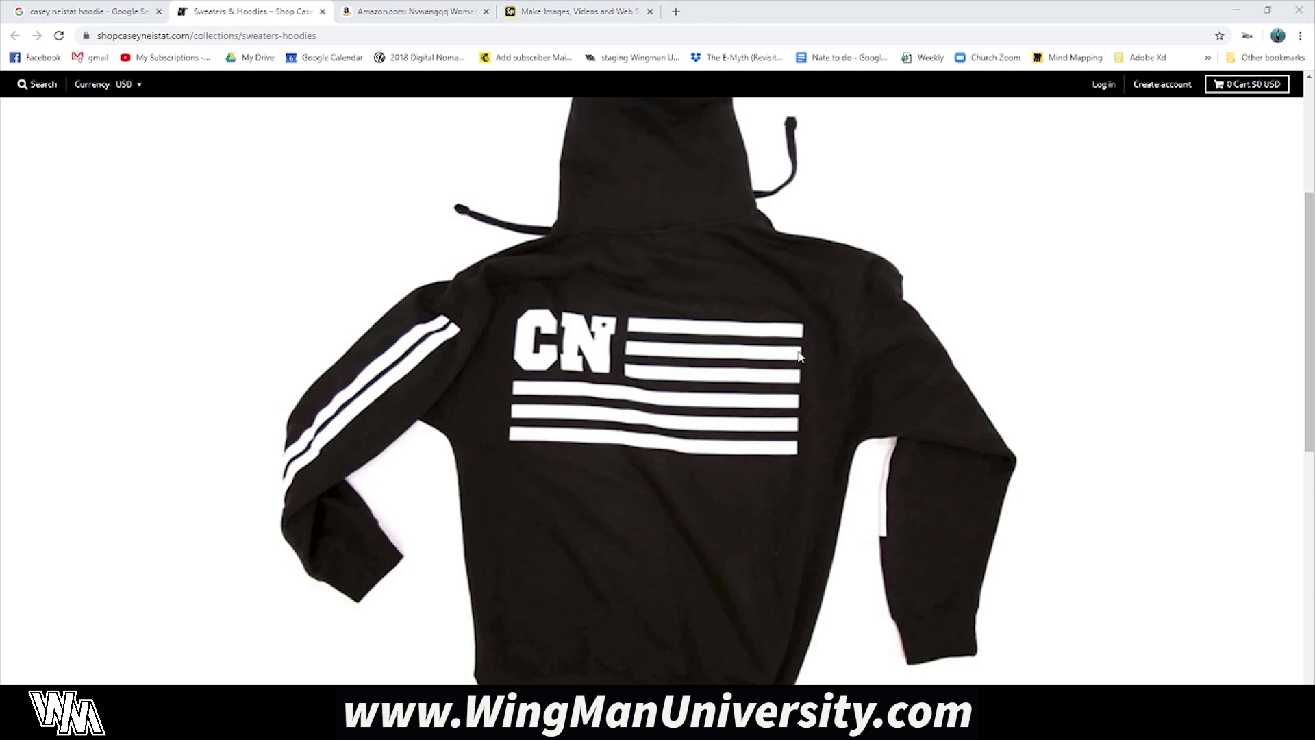
# Examine the slogan and stripe design on the "I'm not drunk, I'm patriotic" T-shirt product page
pyautogui.hotkey('ctrl', 'Tab')
pyautogui.click(756, 277)
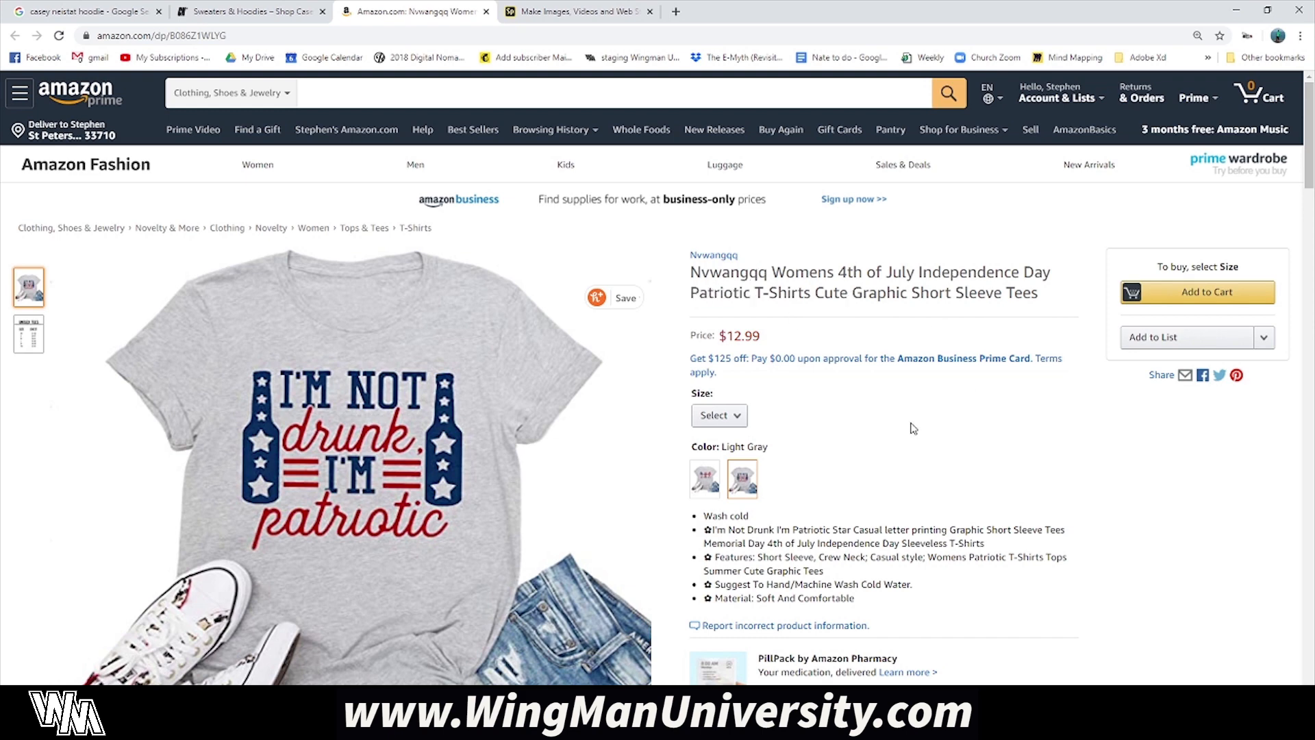
pyautogui.scroll(-1, 847, 263)
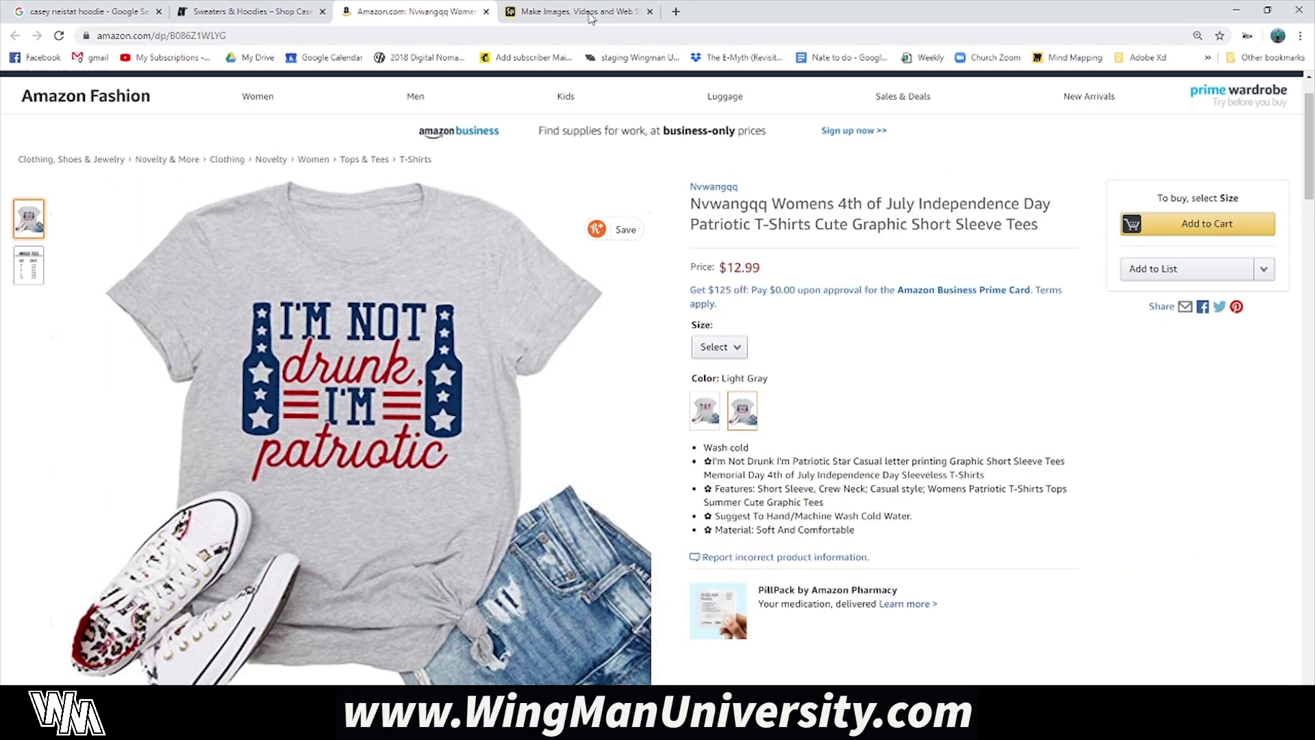
# Switch to Adobe Spark in its own window beside the hoodie page, and enlarge the hoodie's flag print as reference
pyautogui.click(590, 13)
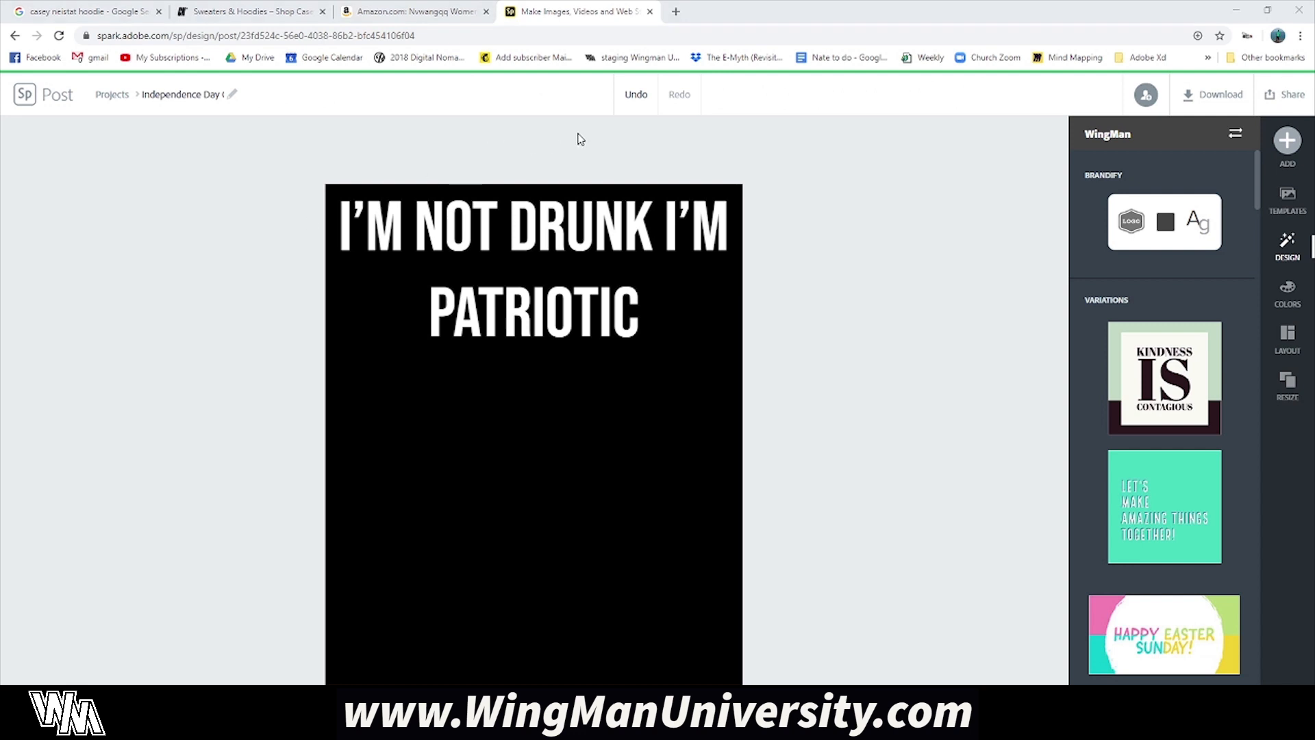
pyautogui.moveTo(573, 13); pyautogui.dragTo(804, 123)
pyautogui.moveTo(656, 343); pyautogui.dragTo(339, 351)
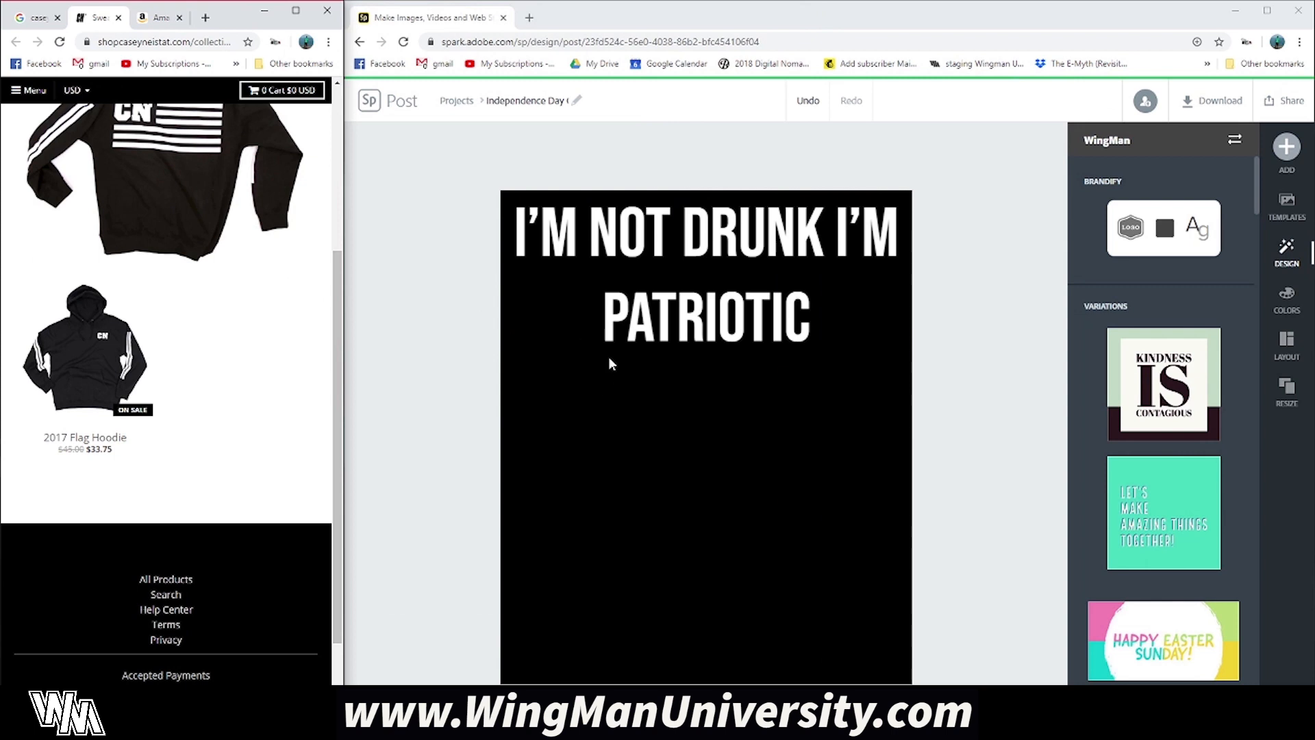
pyautogui.scroll(5, 179, 298)
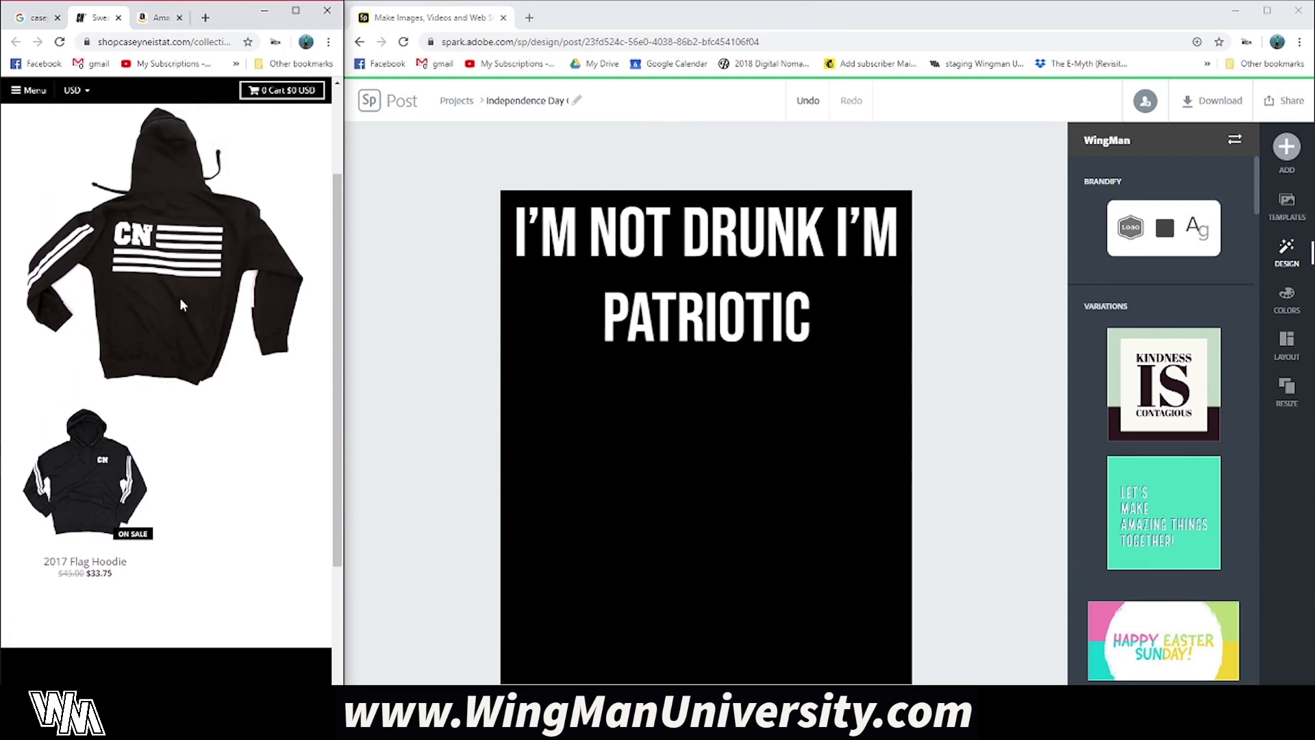
pyautogui.click(181, 296)
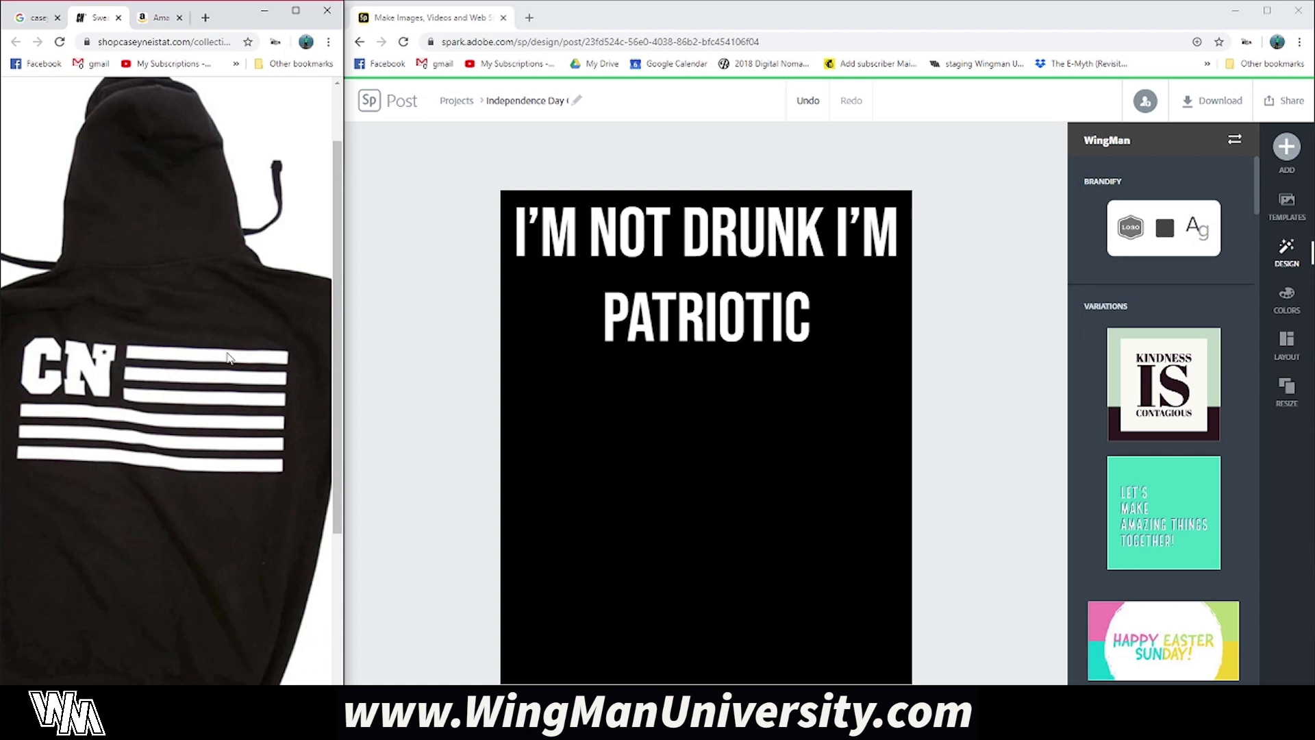
# Move the "I'm not drunk I'm patriotic" text lower on the canvas and add a thick diagonal line icon found with "line"
pyautogui.click(709, 306)
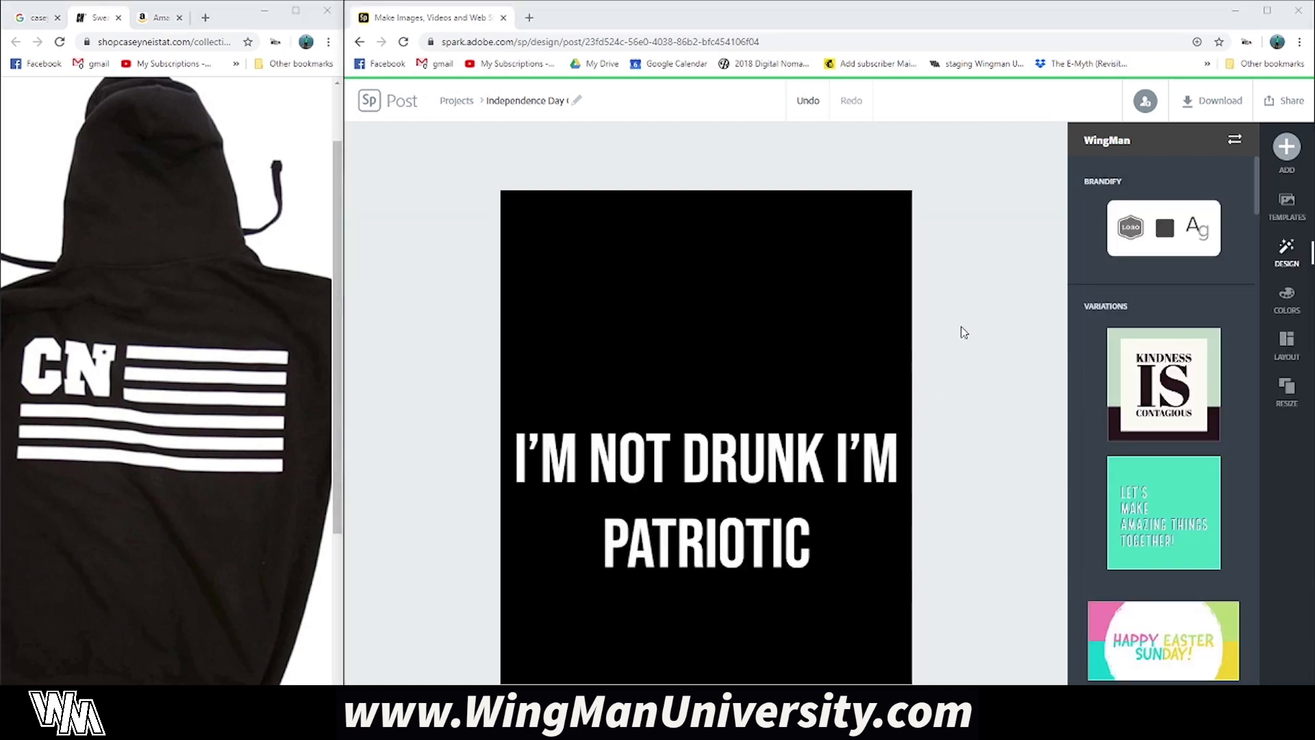
pyautogui.click(1289, 152)
pyautogui.click(1187, 155)
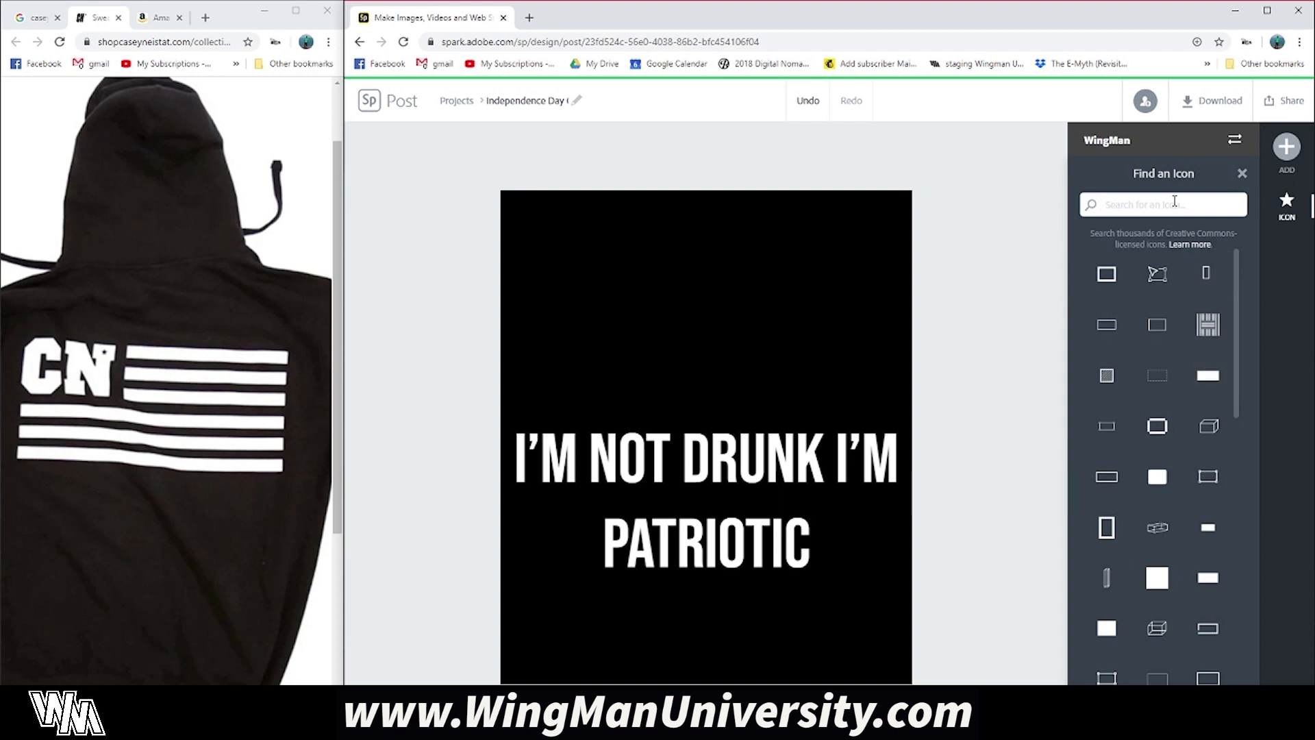
pyautogui.write('line')
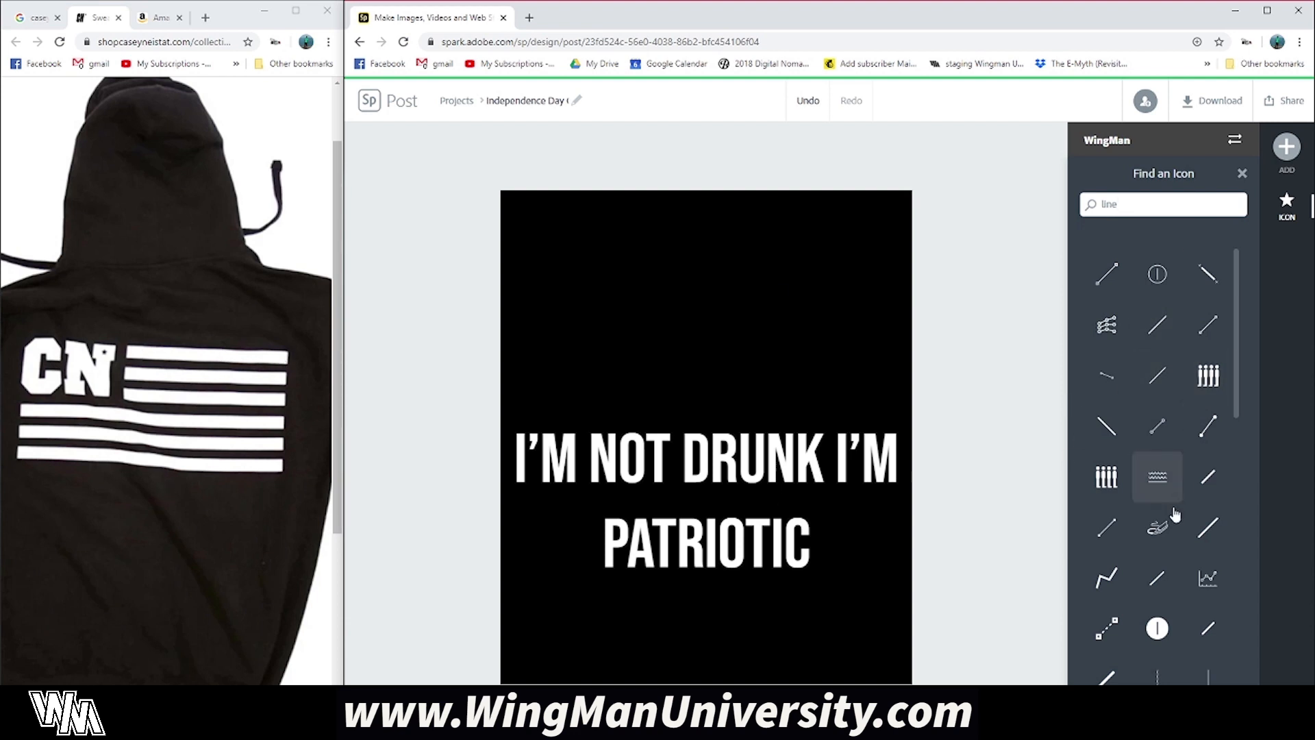
pyautogui.click(1106, 674)
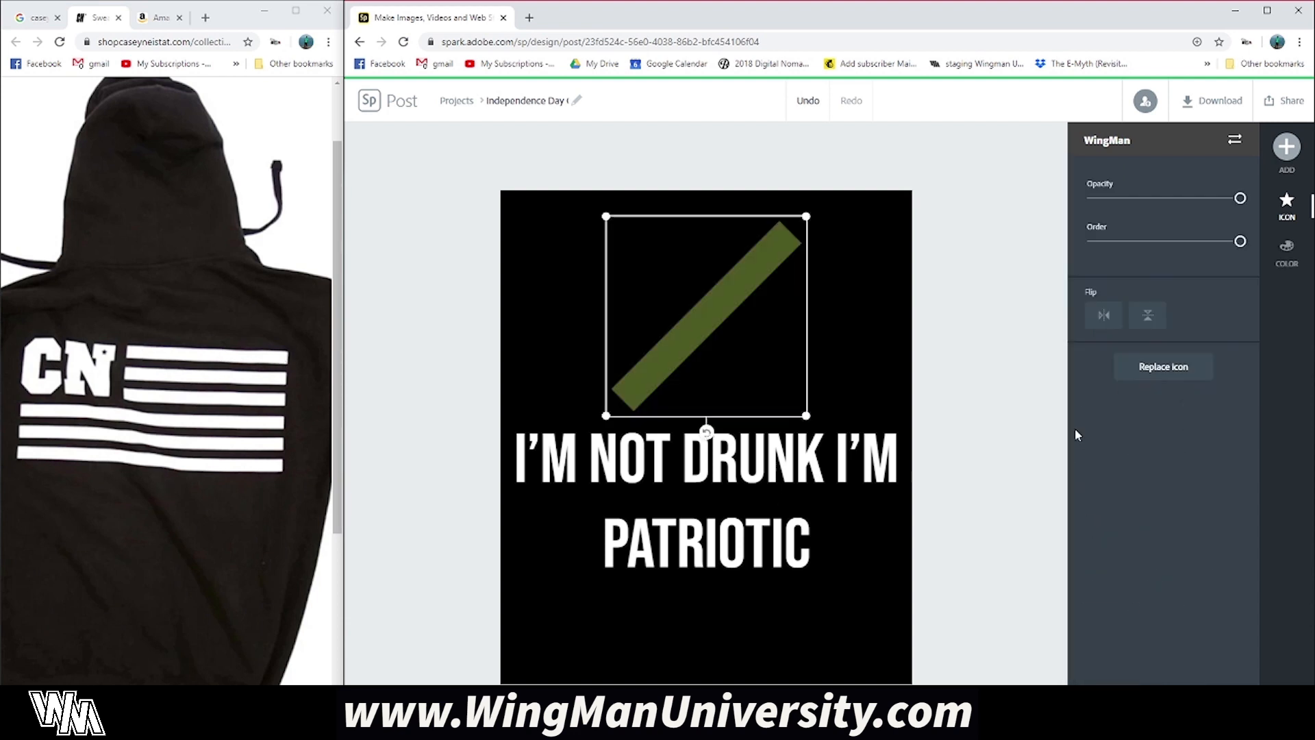
# Rotate the line icon until the bar lies horizontally above the text
pyautogui.moveTo(706, 432); pyautogui.dragTo(614, 408)
pyautogui.click(966, 435)
pyautogui.click(695, 317)
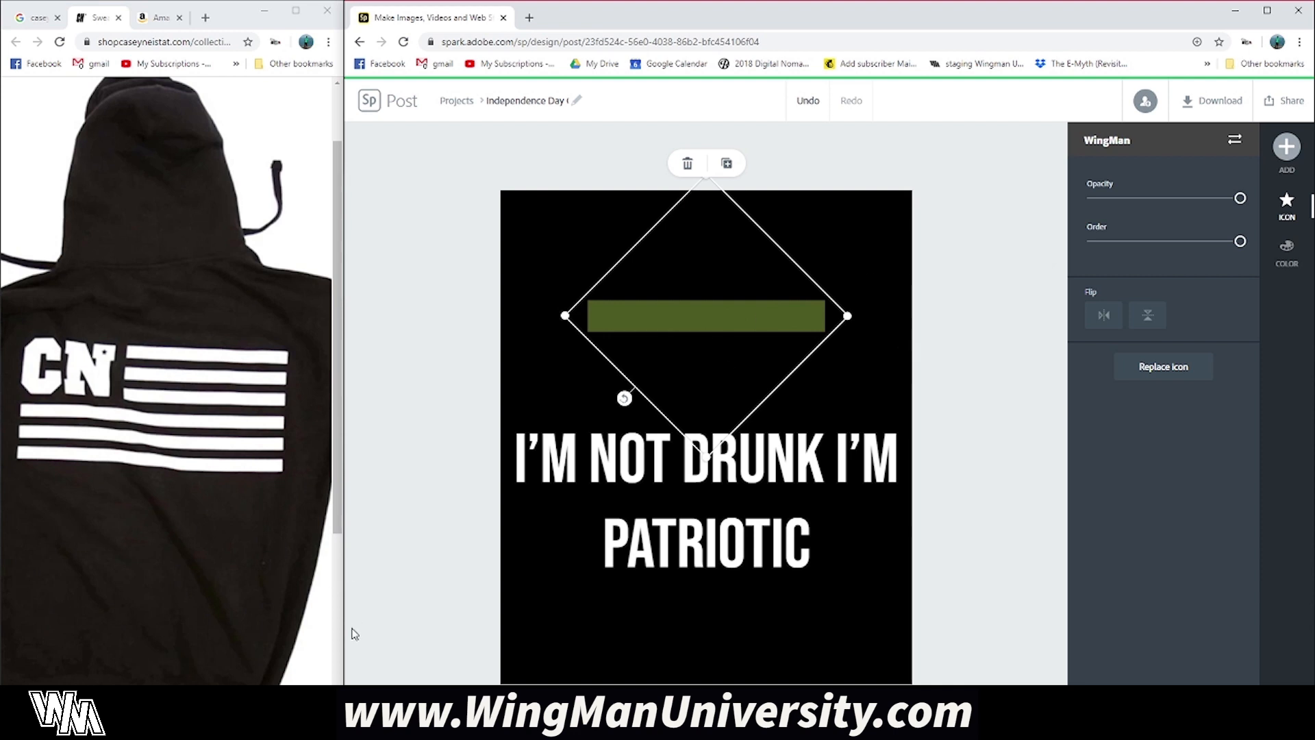
# Place the colour-code sticky note over the hoodie page and copy the Old Glory Red hex code #E0162B
pyautogui.click(361, 724)
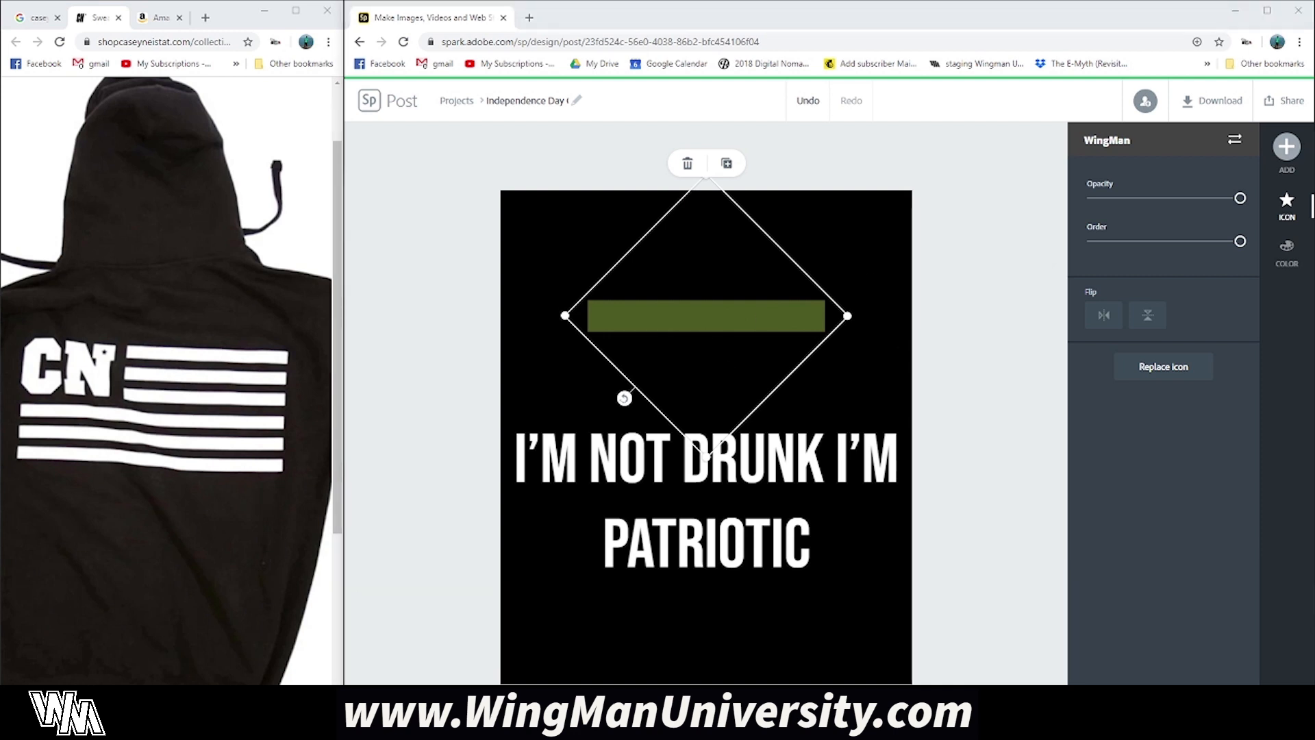
pyautogui.moveTo(463, 326); pyautogui.dragTo(248, 100)
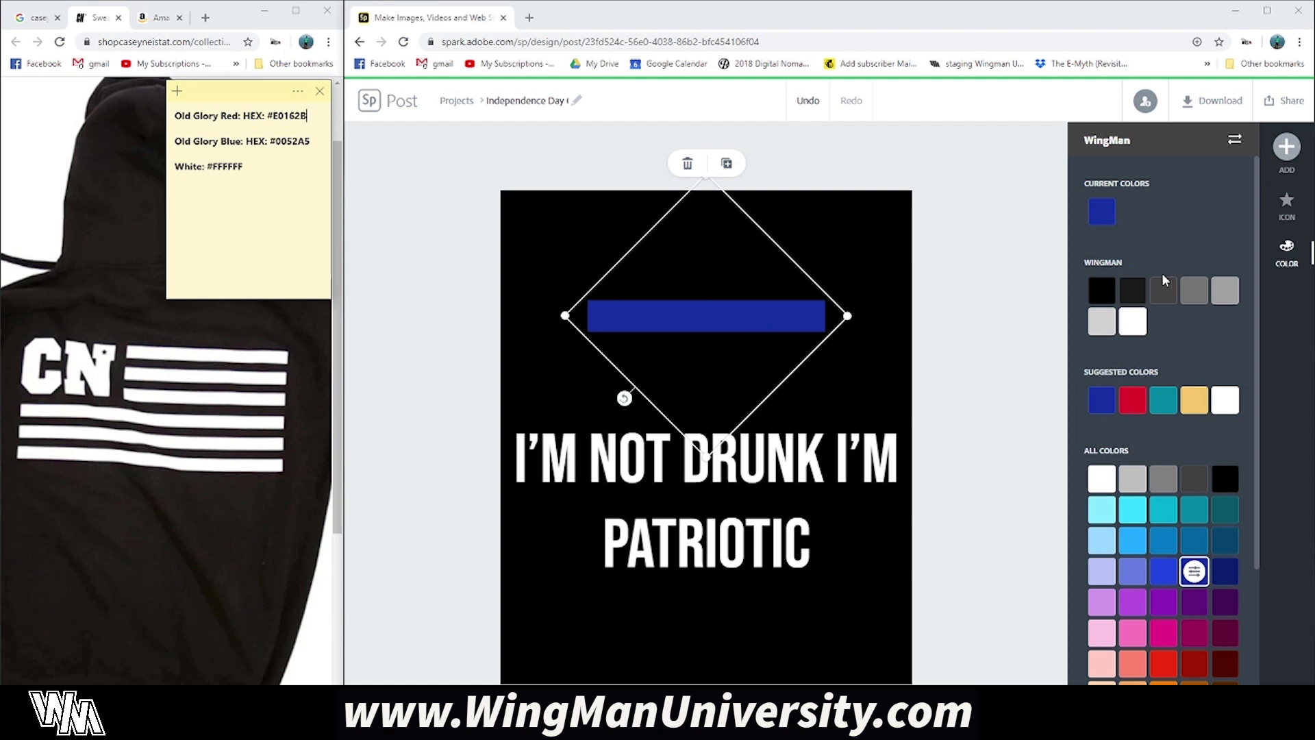
pyautogui.moveTo(307, 118); pyautogui.dragTo(276, 120)
pyautogui.click(279, 120)
pyautogui.moveTo(299, 116); pyautogui.dragTo(268, 120)
pyautogui.hotkey('ctrl', 'c')
# Set the bar's colour to the hex value #E0162B and save it
pyautogui.click(1107, 216)
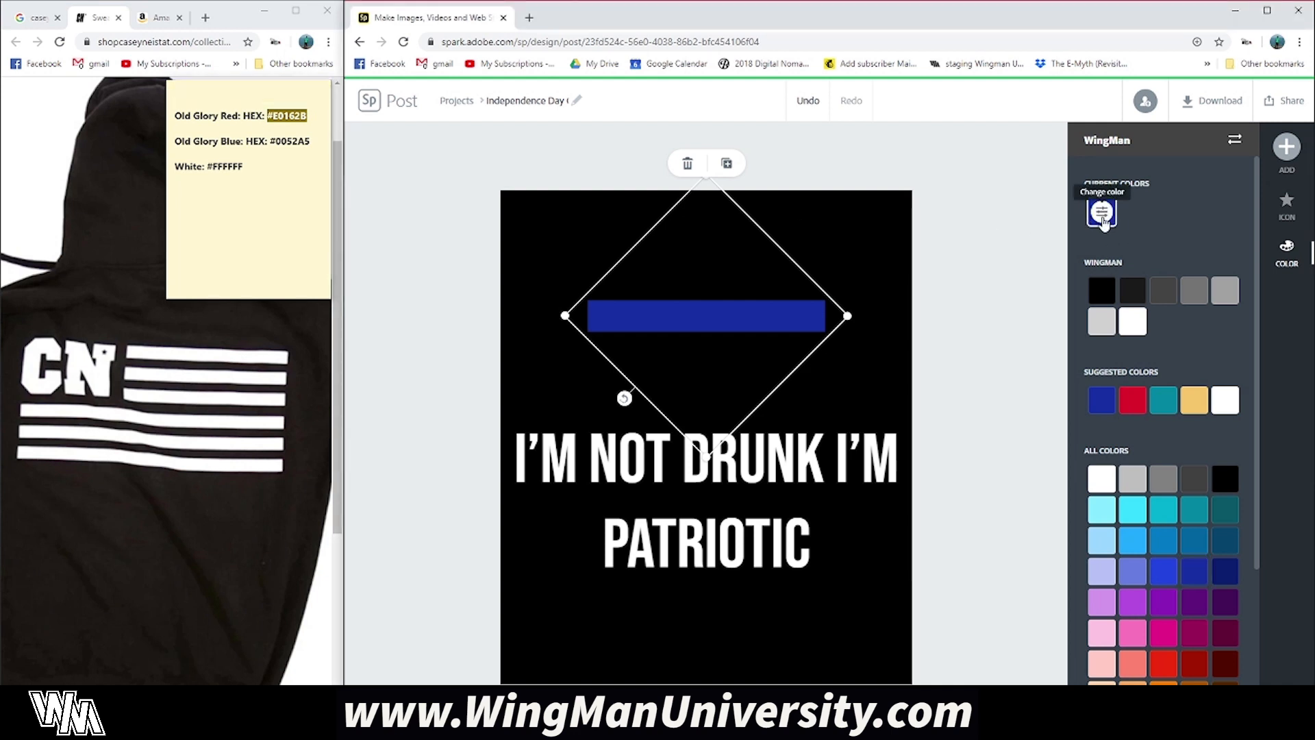
pyautogui.click(1102, 218)
pyautogui.moveTo(1161, 380); pyautogui.dragTo(1069, 383)
pyautogui.click(1102, 220)
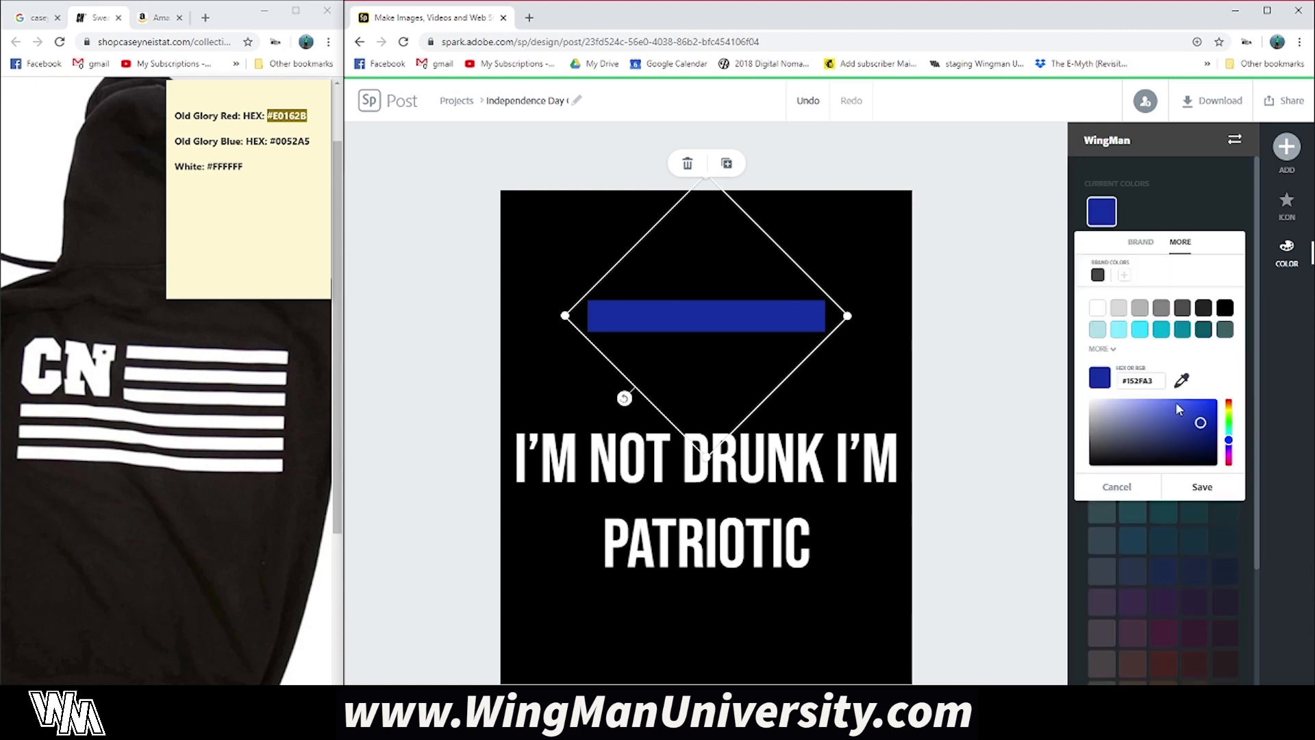
pyautogui.doubleClick(1158, 381)
pyautogui.hotkey('ctrl', 'v')
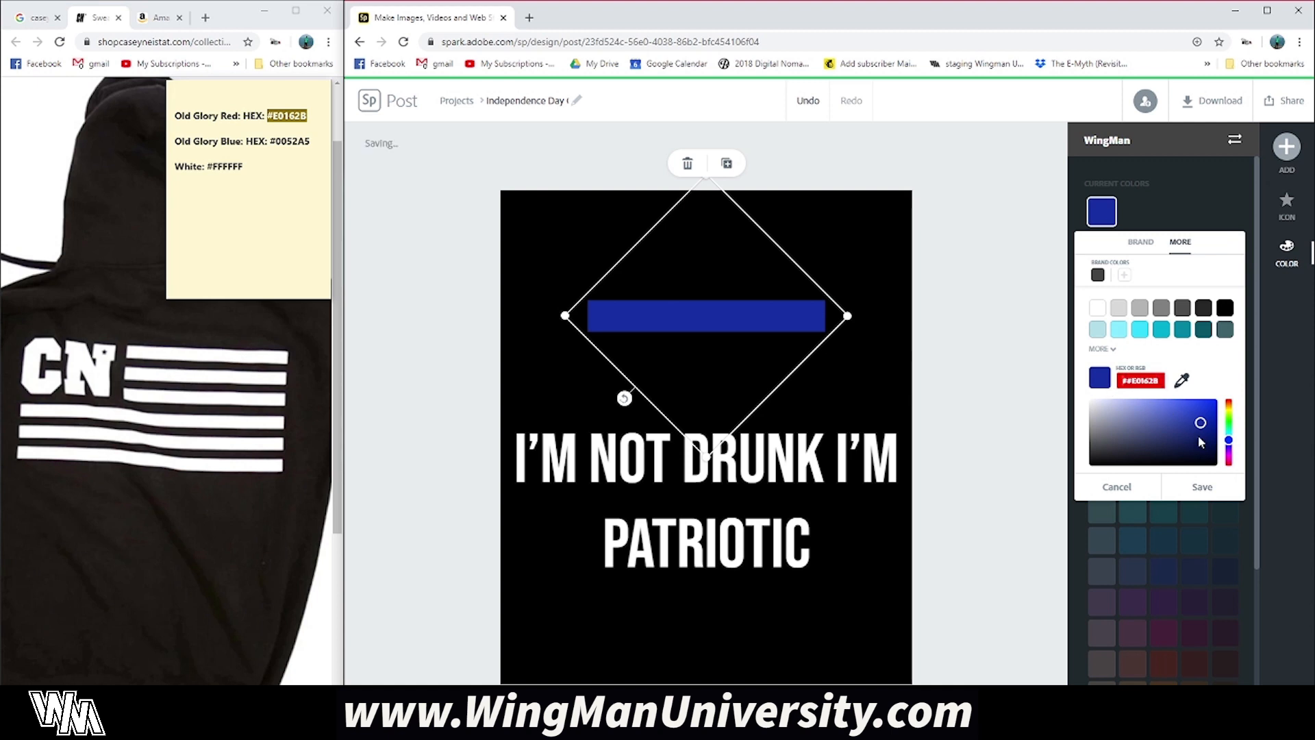
pyautogui.press('BackSpace')
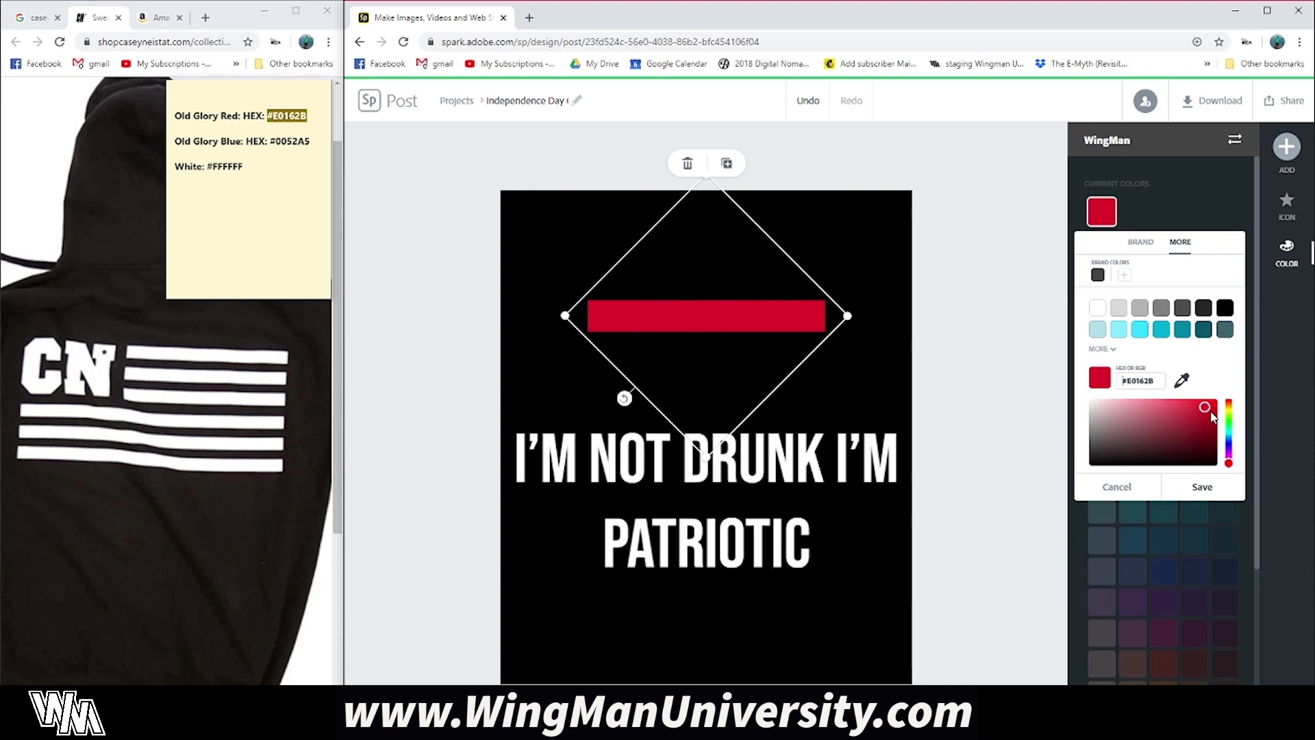
pyautogui.click(1208, 496)
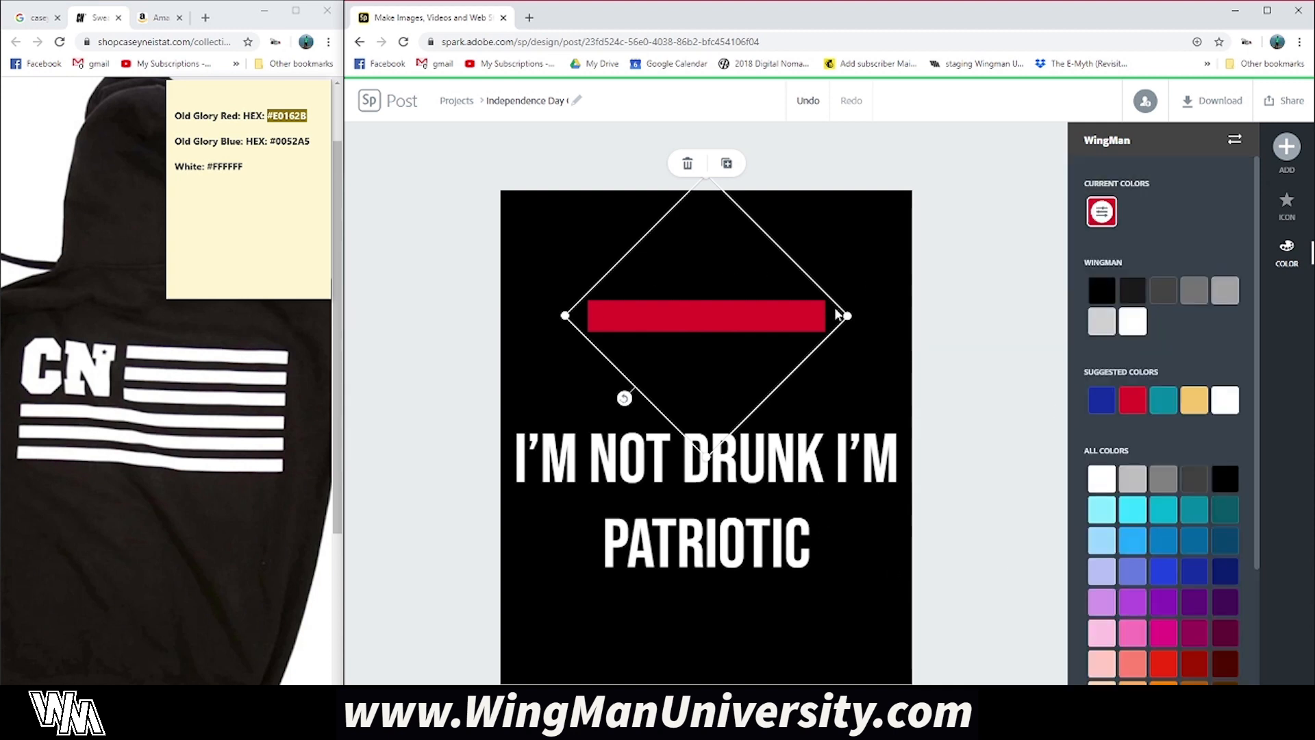
# Move the red bar to the canvas's upper right and place a duplicate below it
pyautogui.click(643, 329)
pyautogui.moveTo(719, 320); pyautogui.dragTo(789, 277)
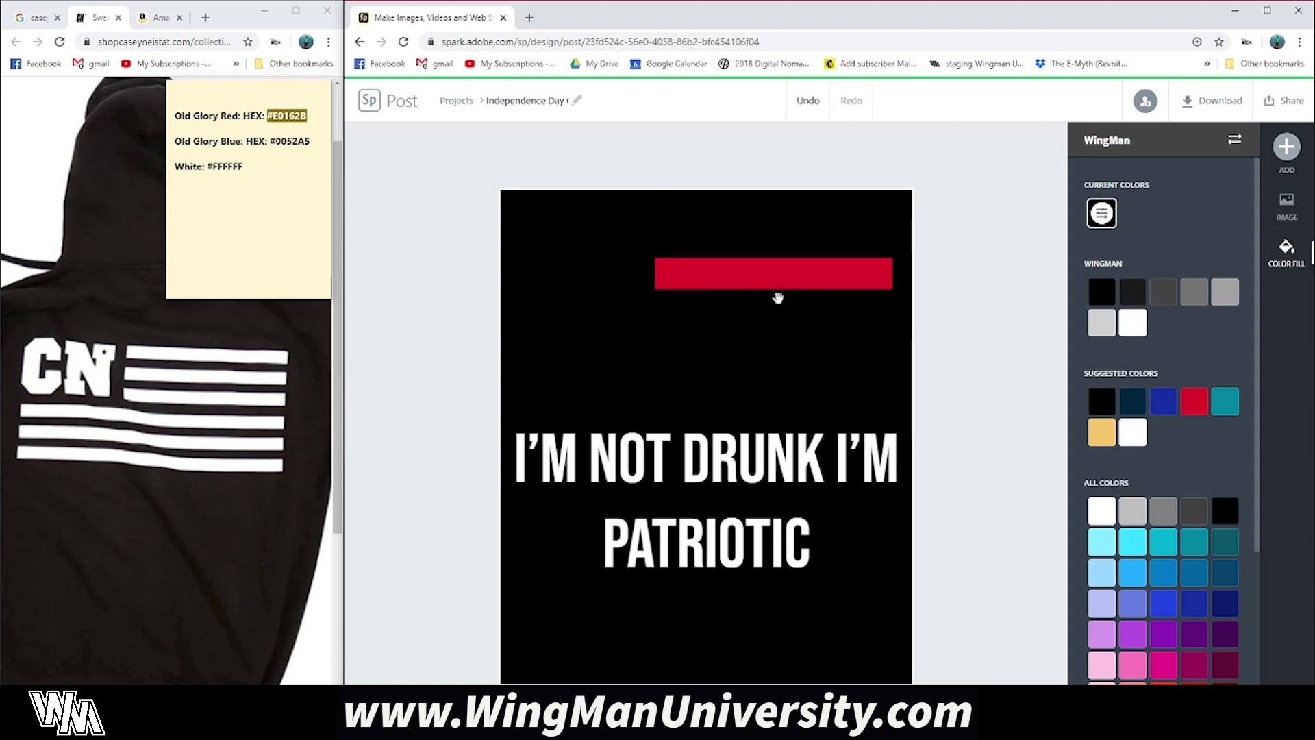
pyautogui.click(713, 282)
pyautogui.click(814, 285)
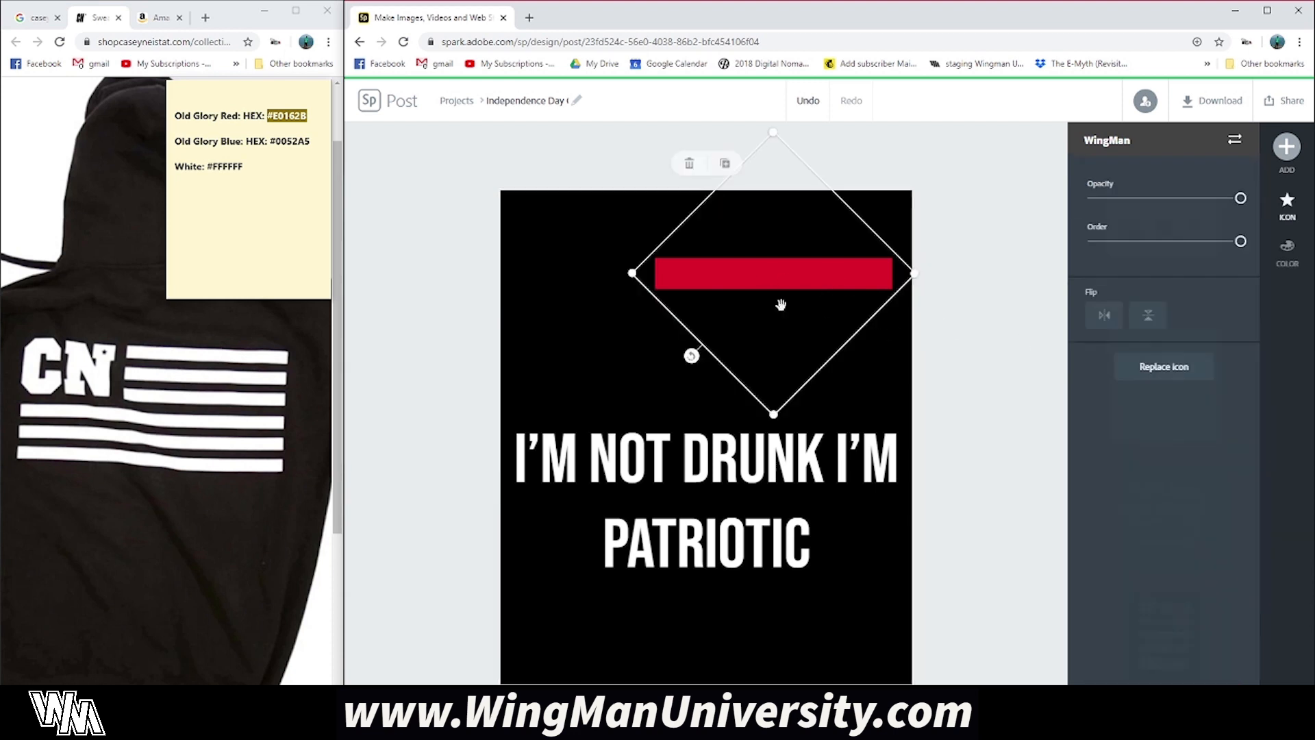
pyautogui.click(719, 166)
pyautogui.moveTo(798, 291); pyautogui.dragTo(786, 362)
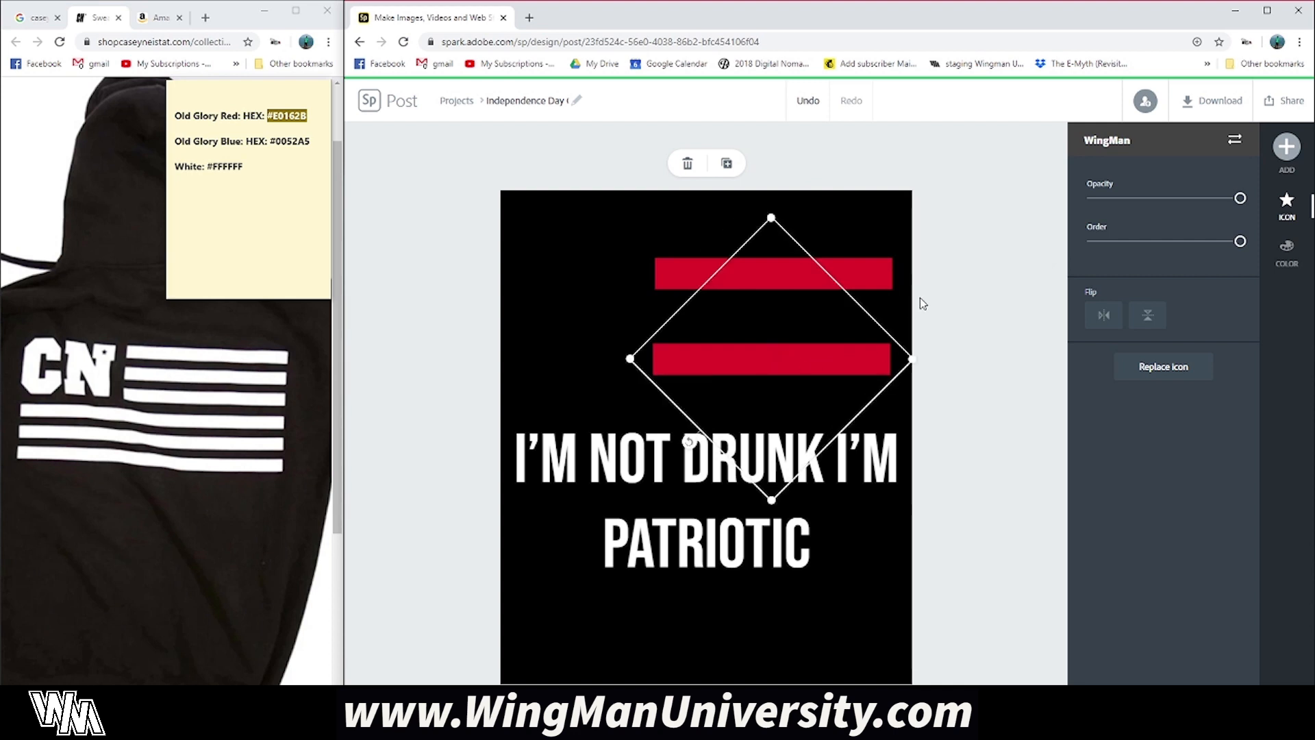
pyautogui.click(919, 297)
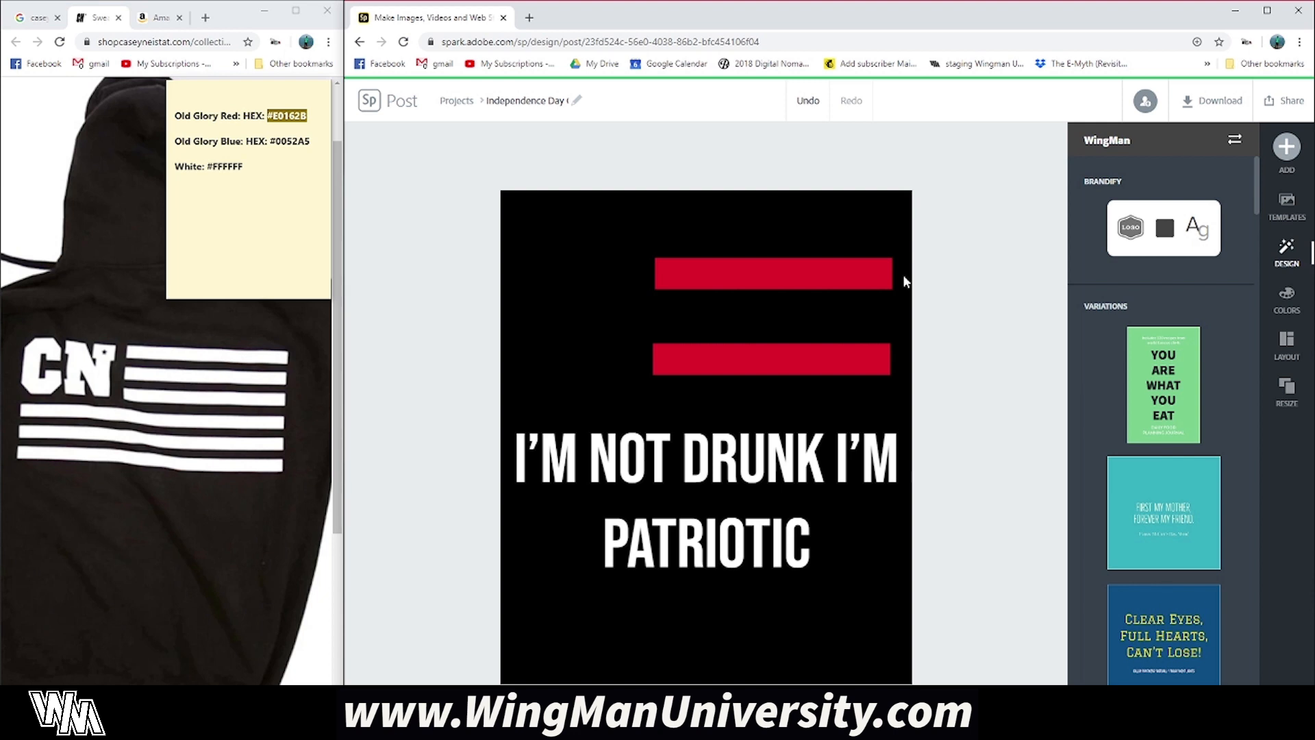
# Duplicate the lower red bar to place a third one beneath it, and move the slogan text below all three bars
pyautogui.click(778, 361)
pyautogui.click(747, 167)
pyautogui.moveTo(787, 381); pyautogui.dragTo(781, 474)
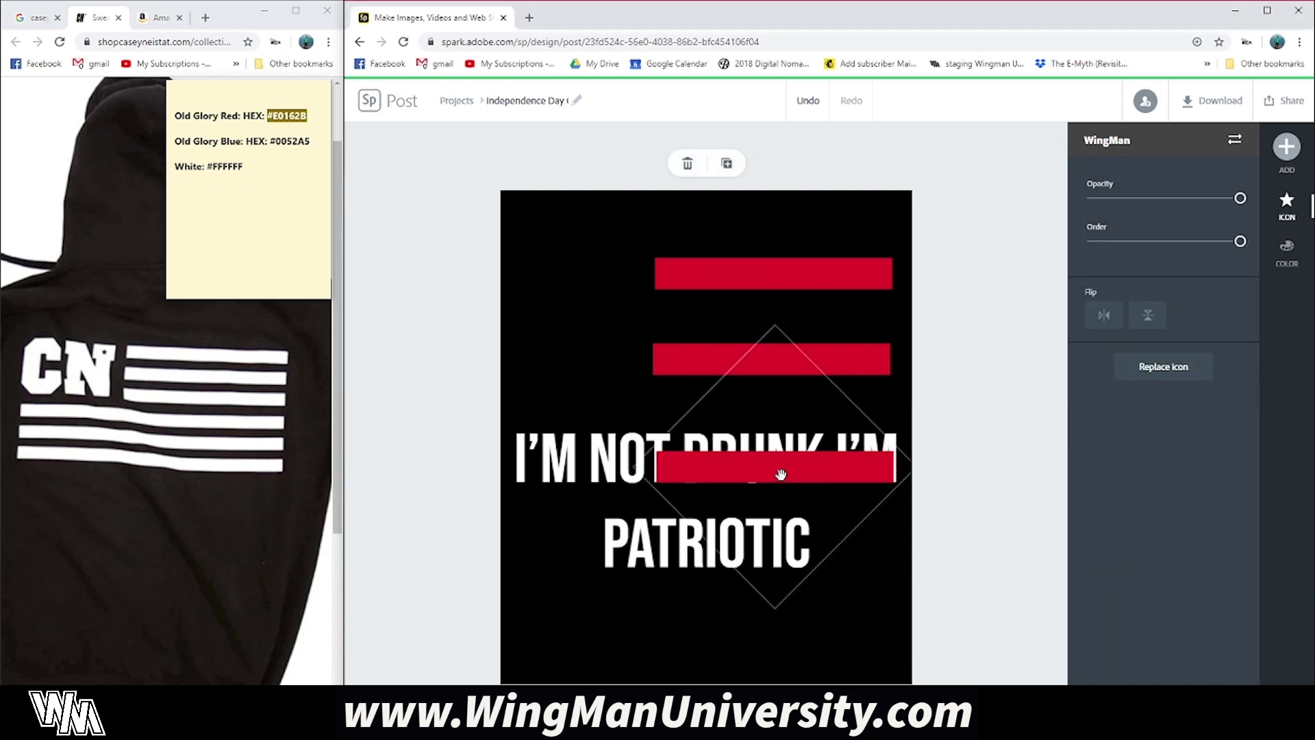
pyautogui.click(576, 459)
pyautogui.moveTo(588, 455); pyautogui.dragTo(596, 543)
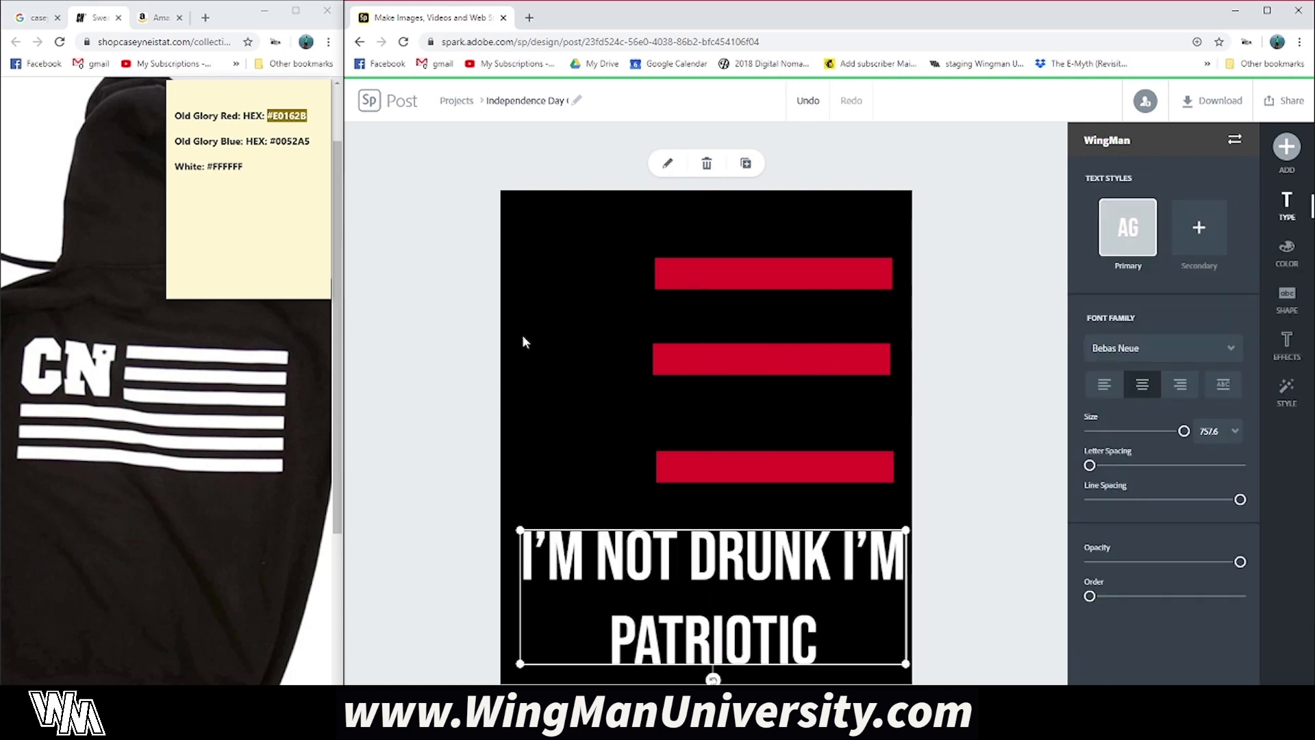
# Add a solid square icon found with "square" and place it at the canvas's upper left beside the top two bars
pyautogui.click(1286, 146)
pyautogui.click(1186, 156)
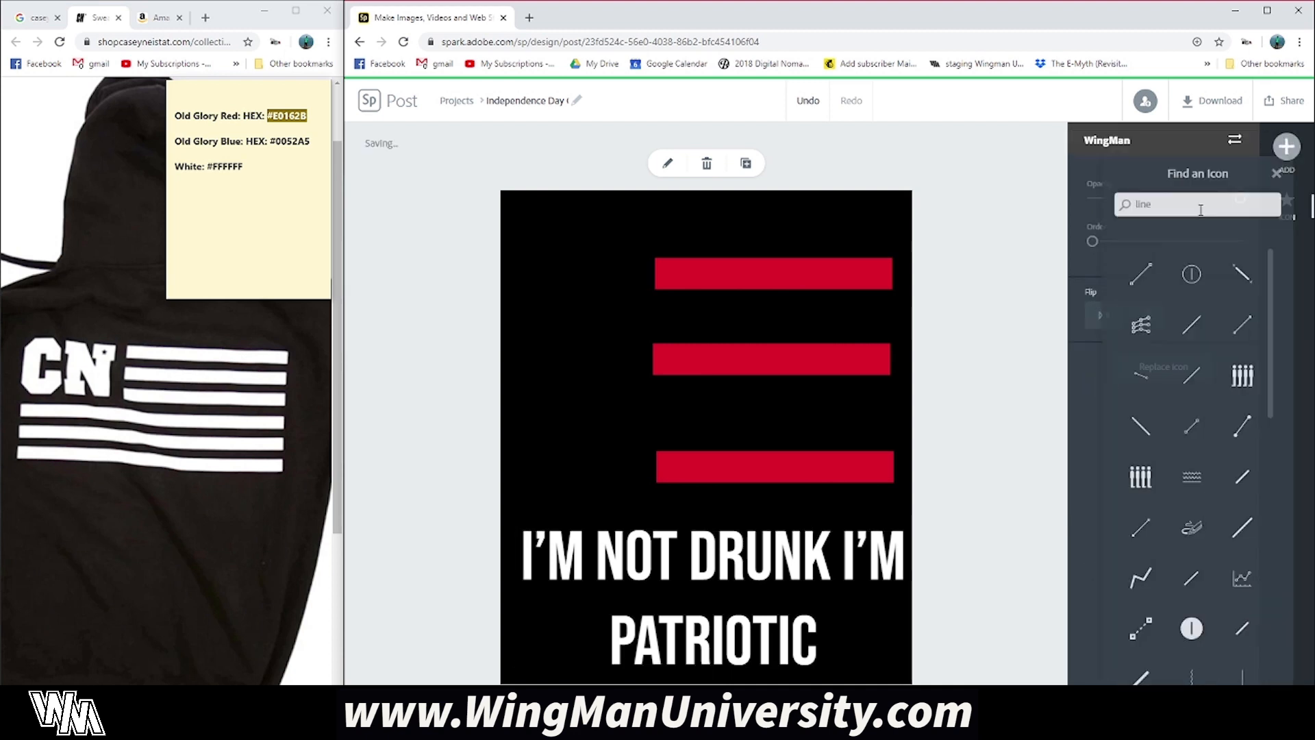
pyautogui.write('square')
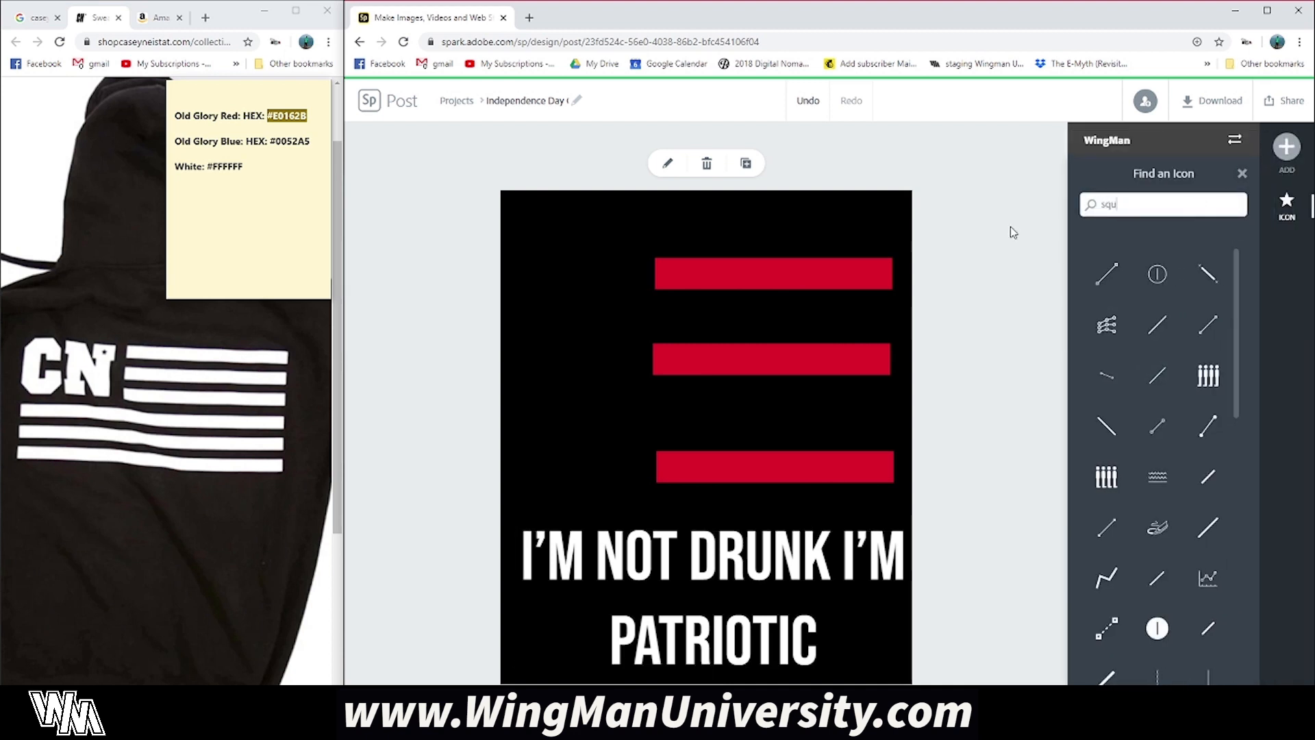
pyautogui.press('Return')
pyautogui.click(1107, 477)
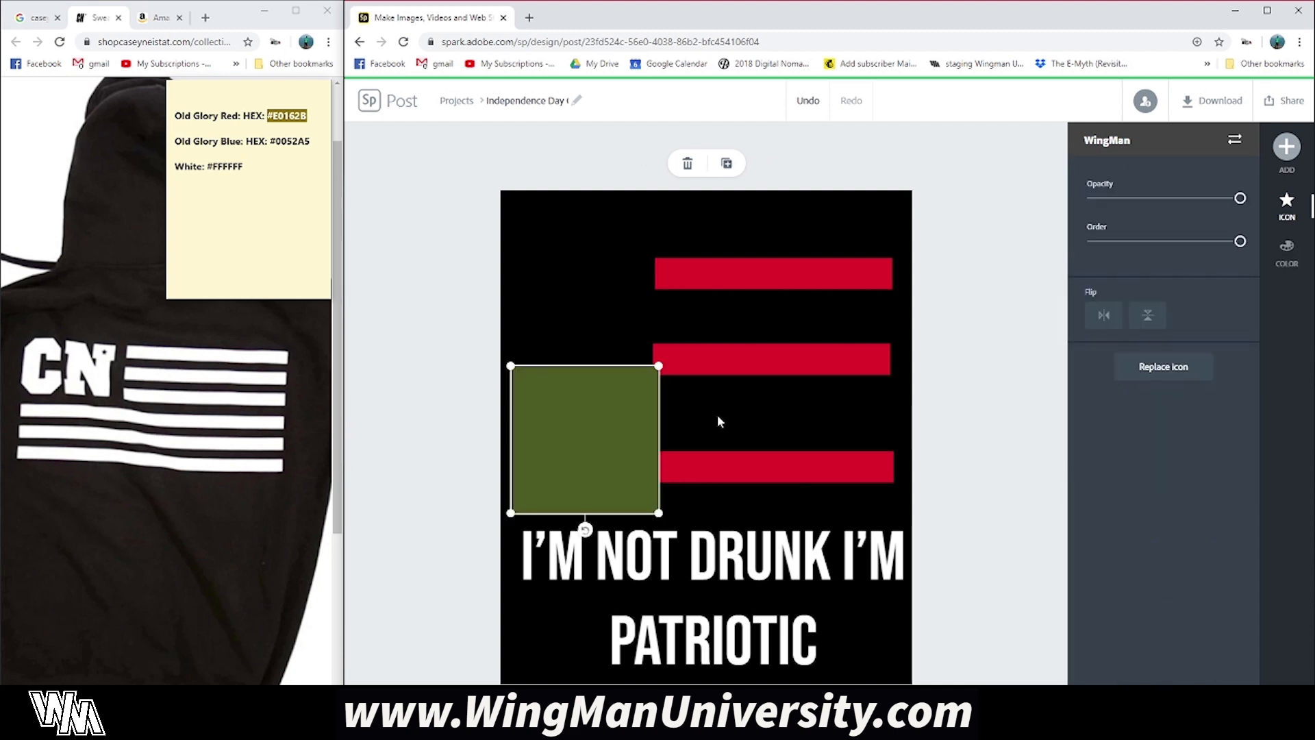
pyautogui.moveTo(605, 417); pyautogui.dragTo(606, 293)
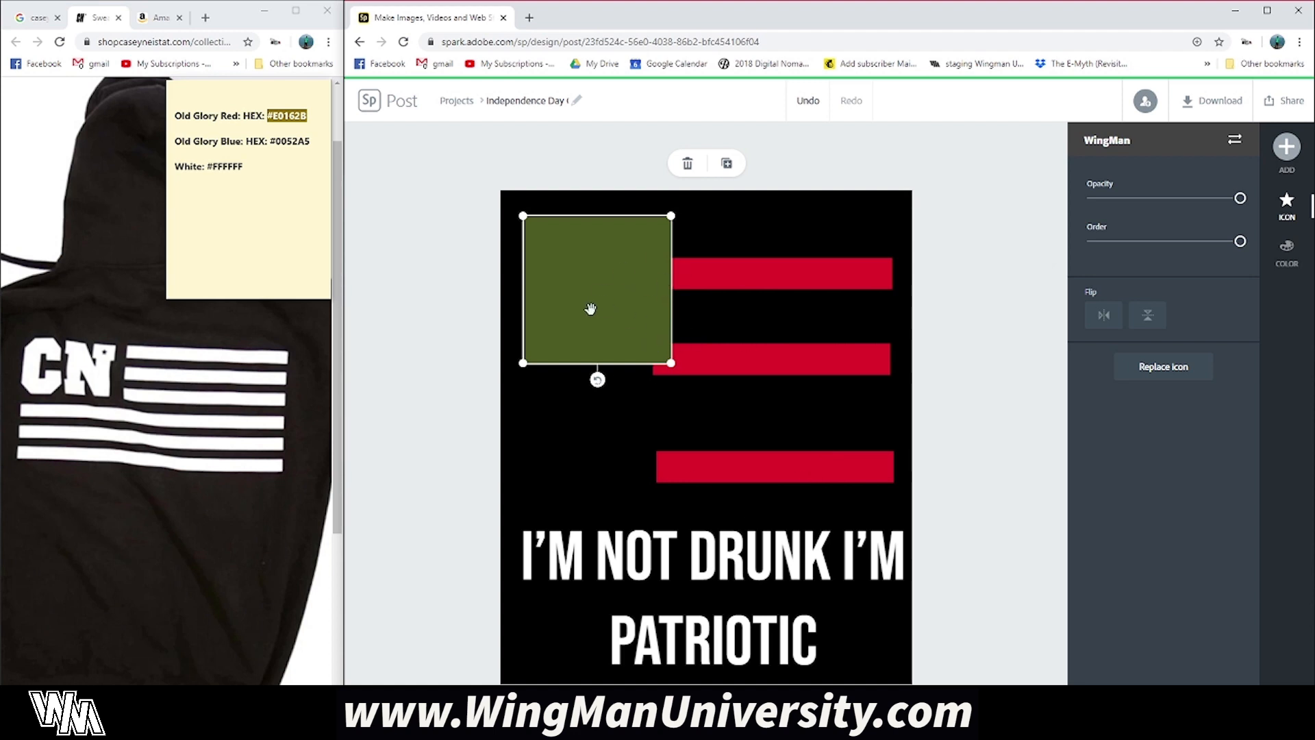
# Set the square's colour to the hex value #0052A5 from the colour note and save it
pyautogui.click(269, 140)
pyautogui.moveTo(314, 141); pyautogui.dragTo(282, 147)
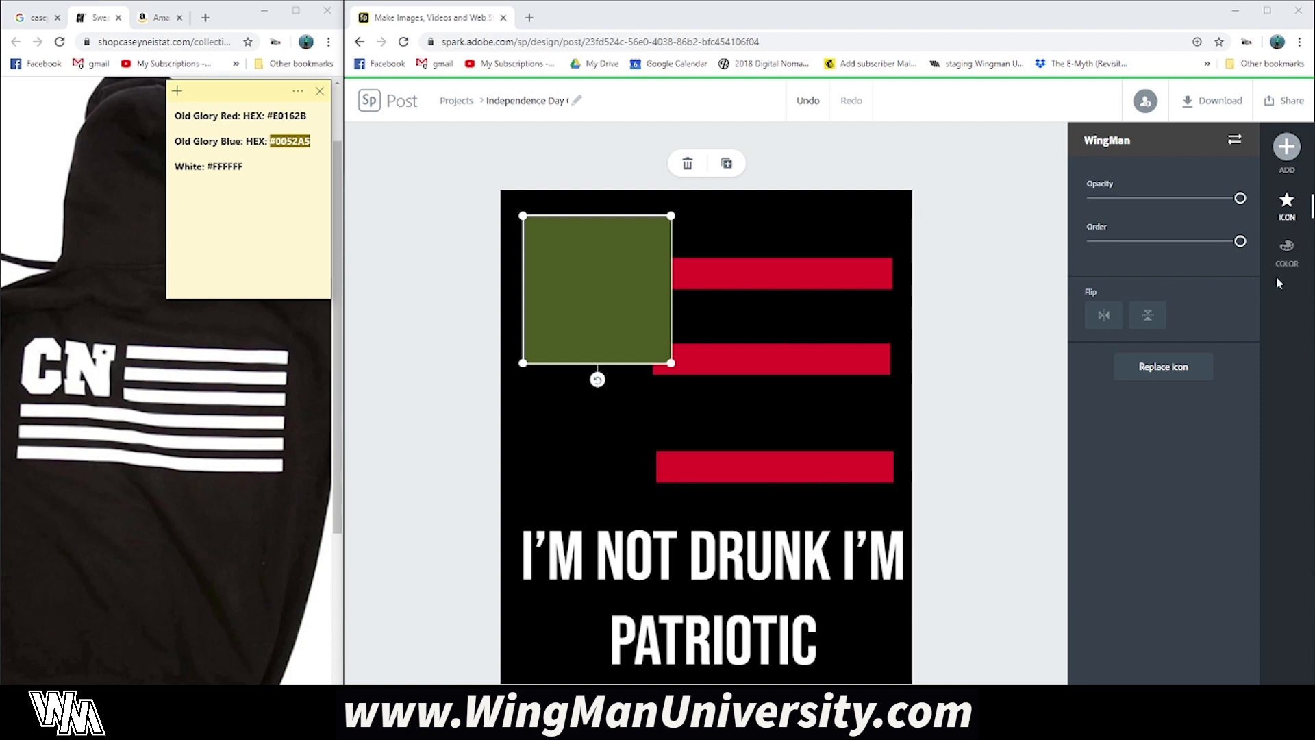
pyautogui.click(1287, 252)
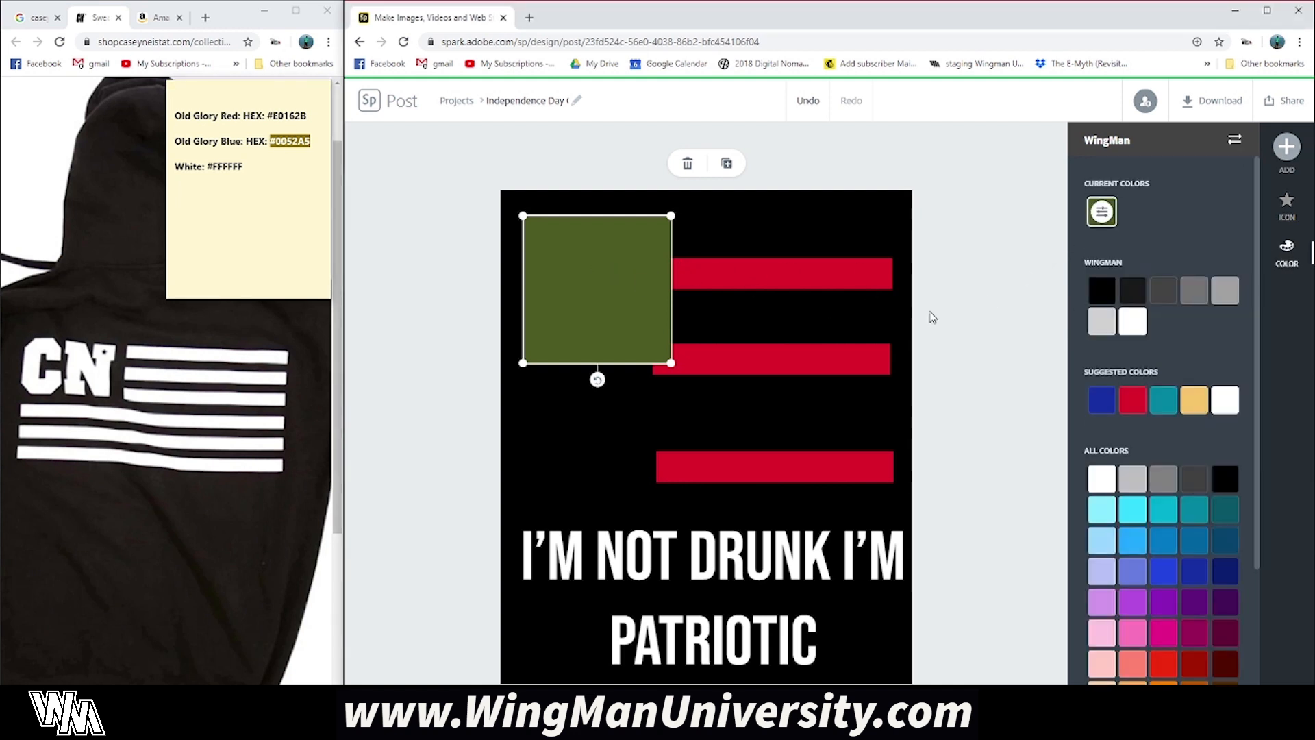
pyautogui.click(1115, 216)
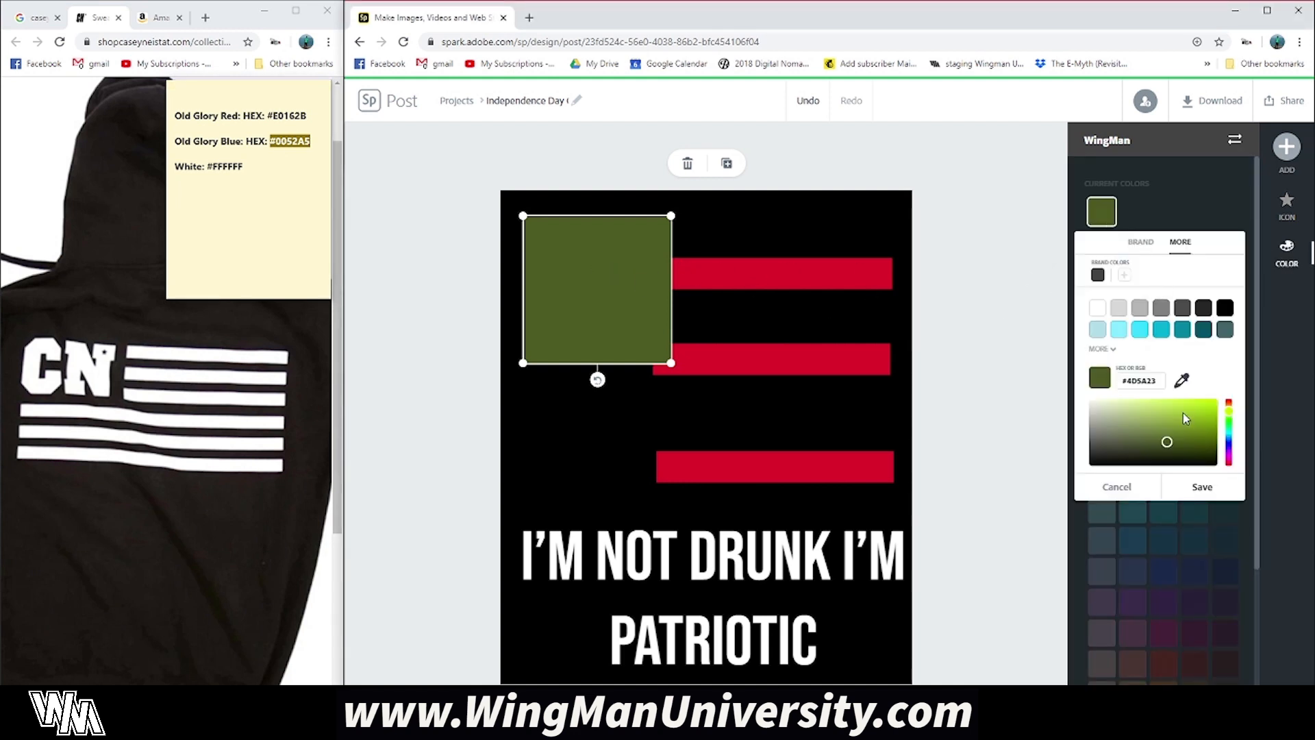
pyautogui.write('#0052A5')
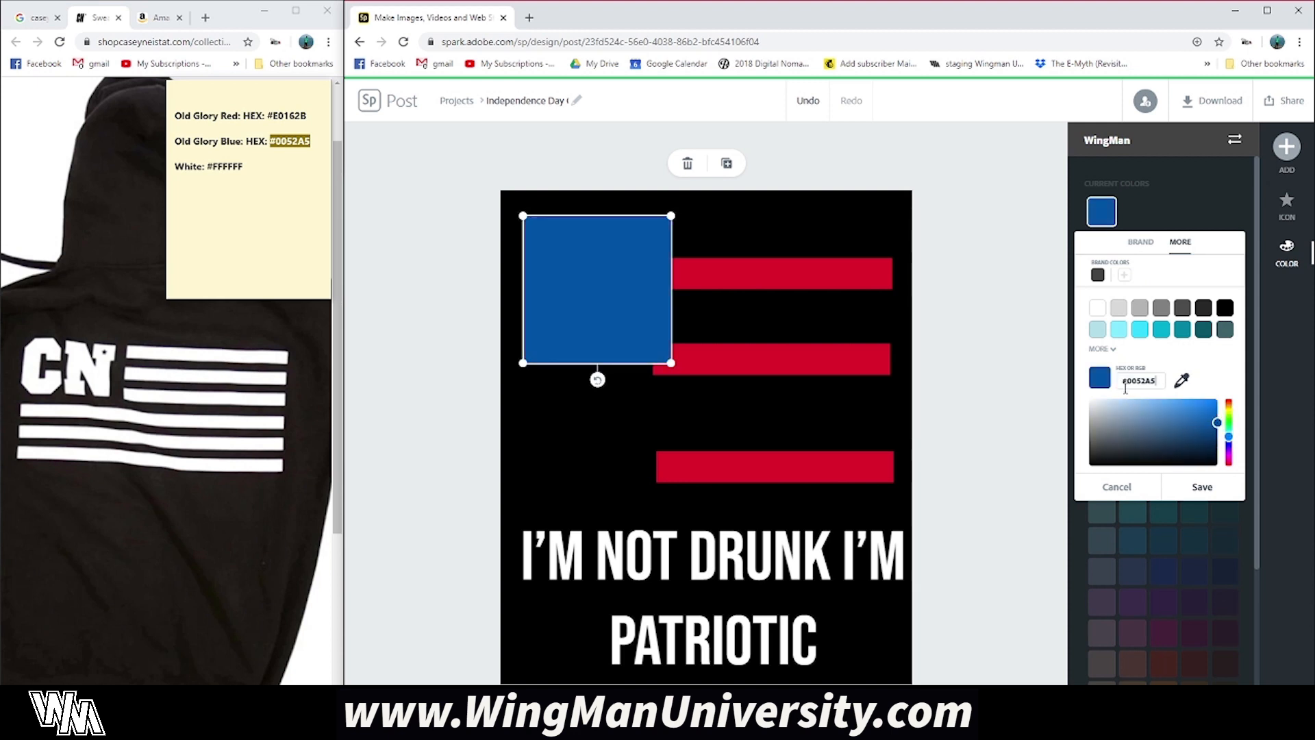
pyautogui.click(1204, 486)
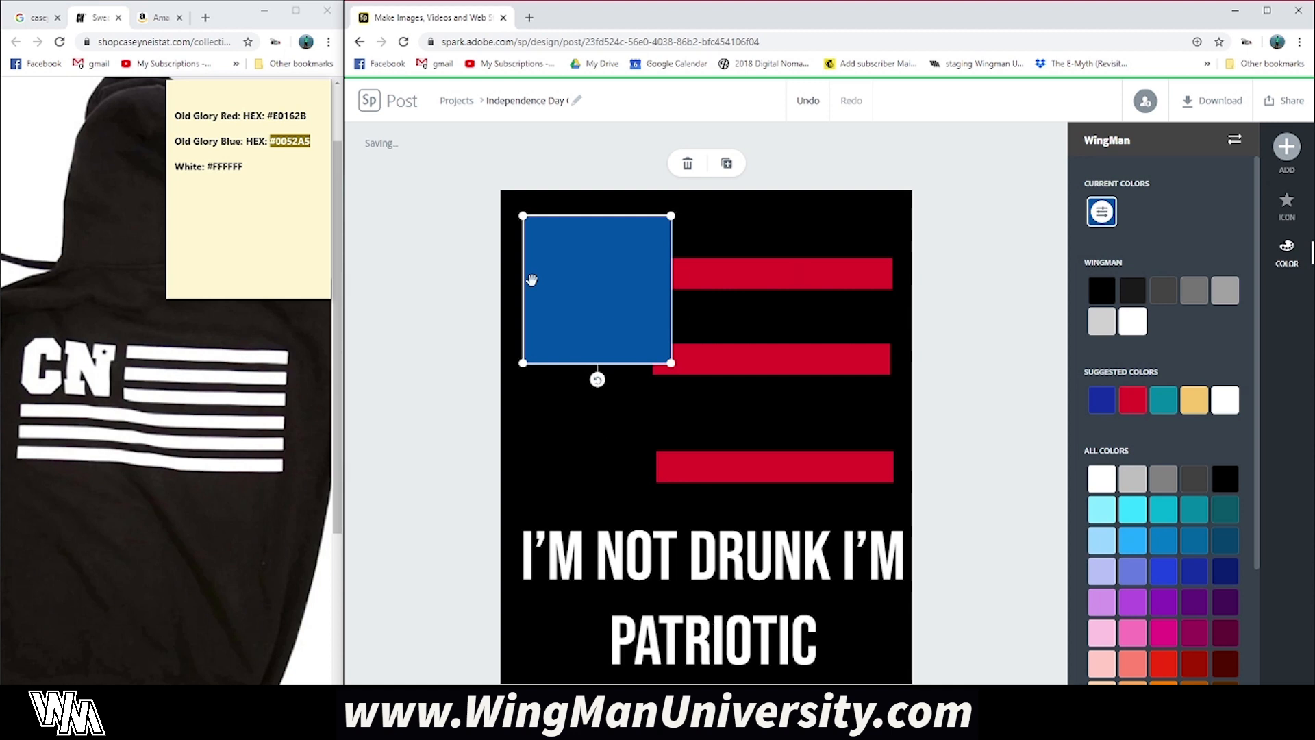
pyautogui.click(251, 170)
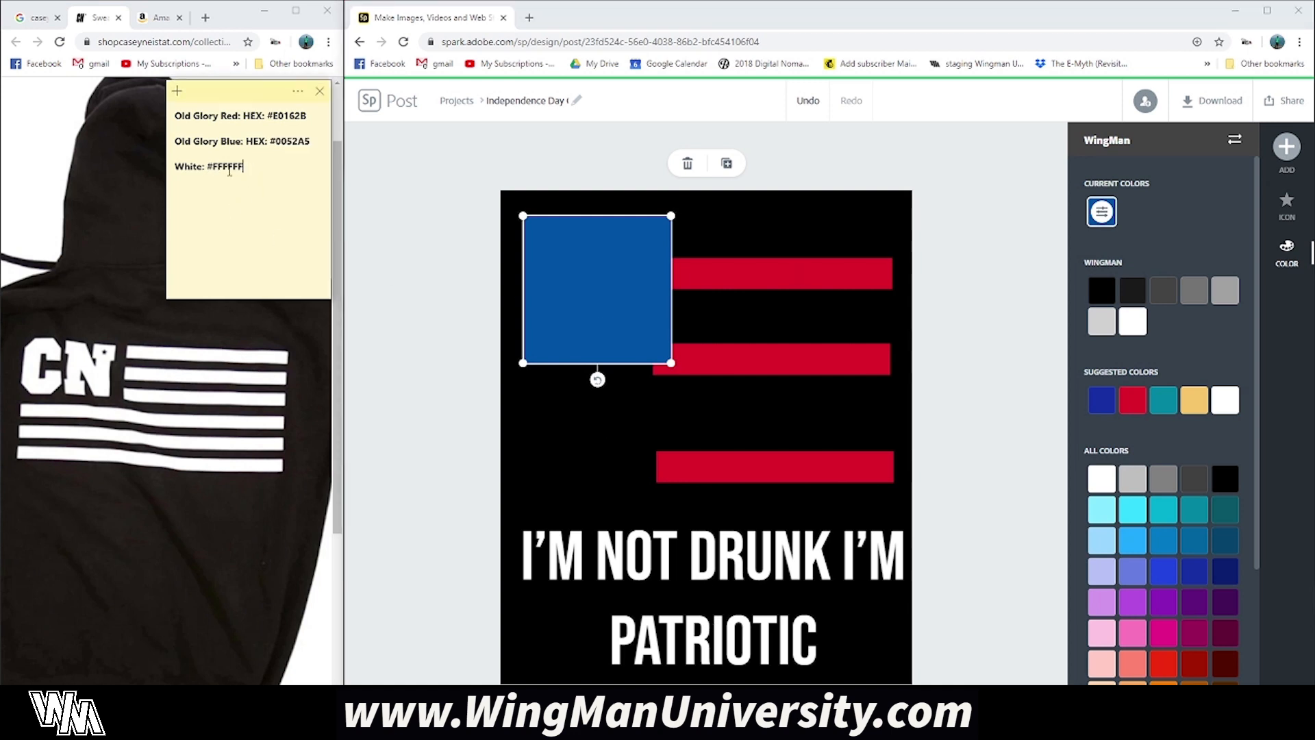
pyautogui.moveTo(245, 166); pyautogui.dragTo(211, 166)
pyautogui.click(663, 574)
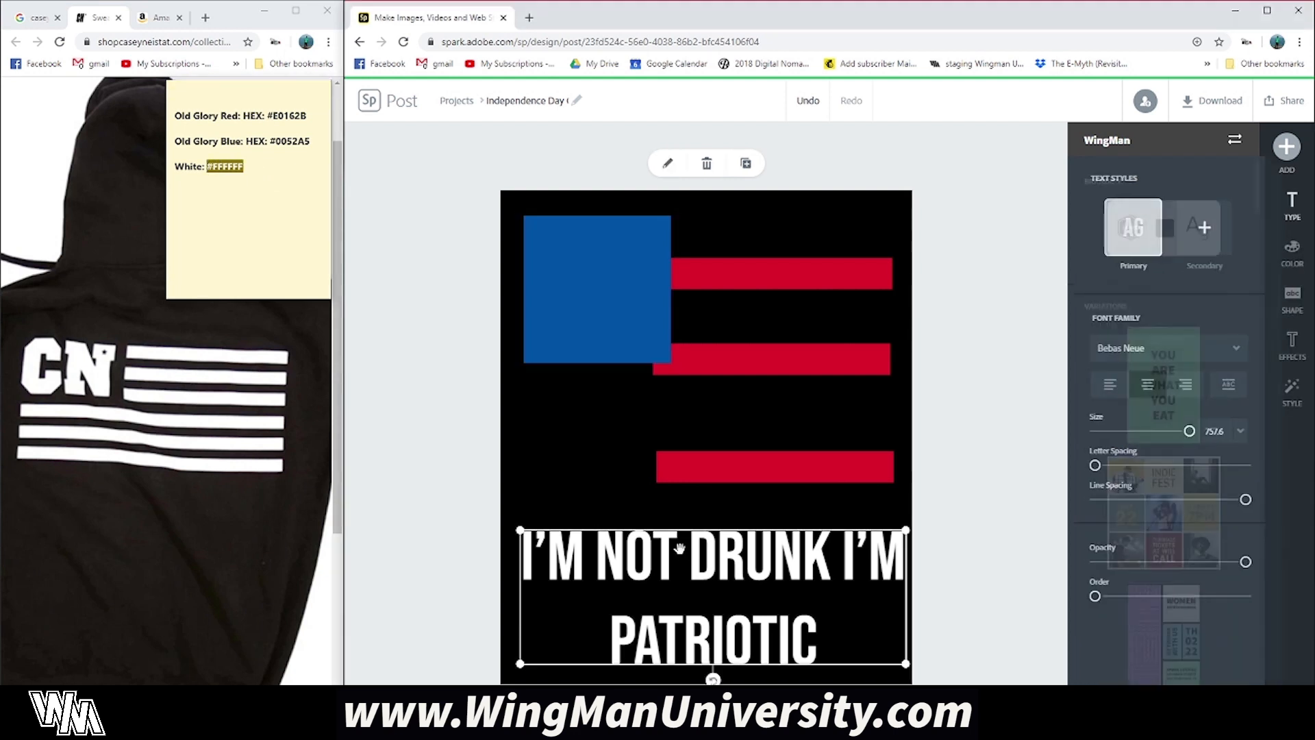
pyautogui.click(1288, 253)
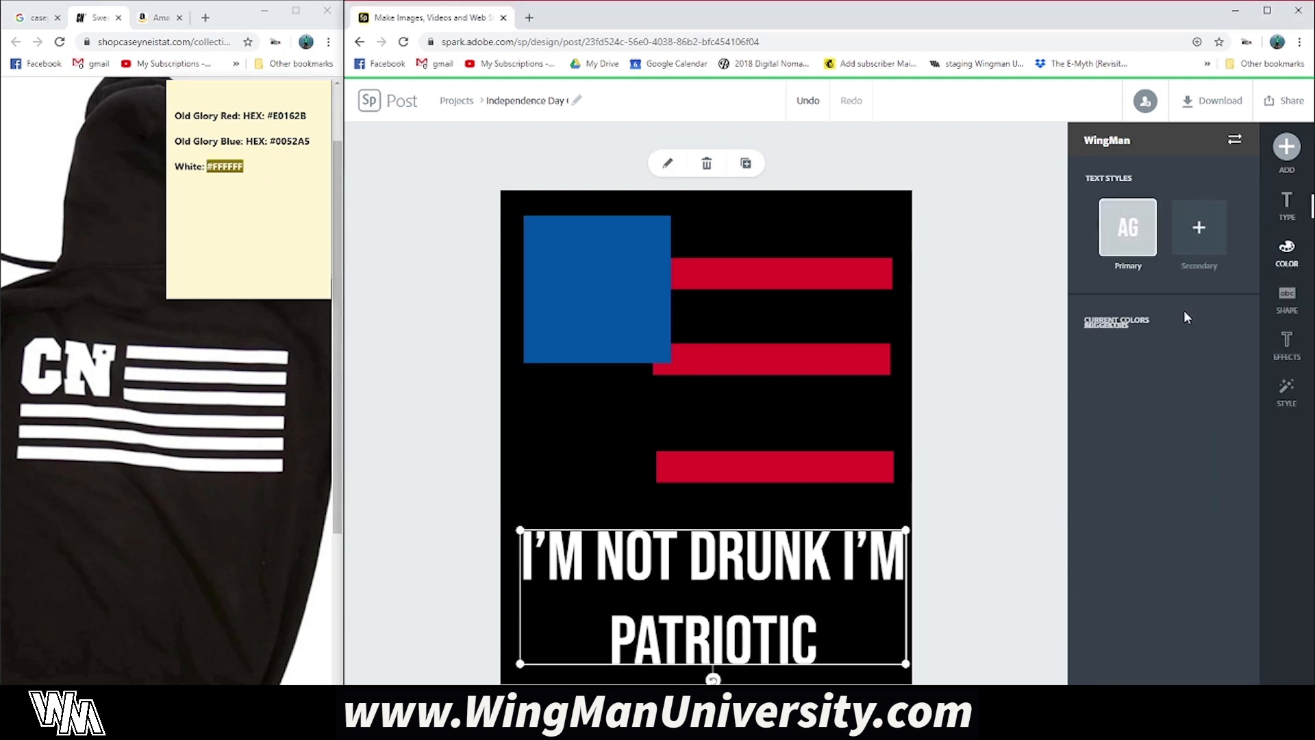
pyautogui.click(1101, 354)
pyautogui.moveTo(1158, 527); pyautogui.dragTo(1075, 534)
pyautogui.click(1117, 629)
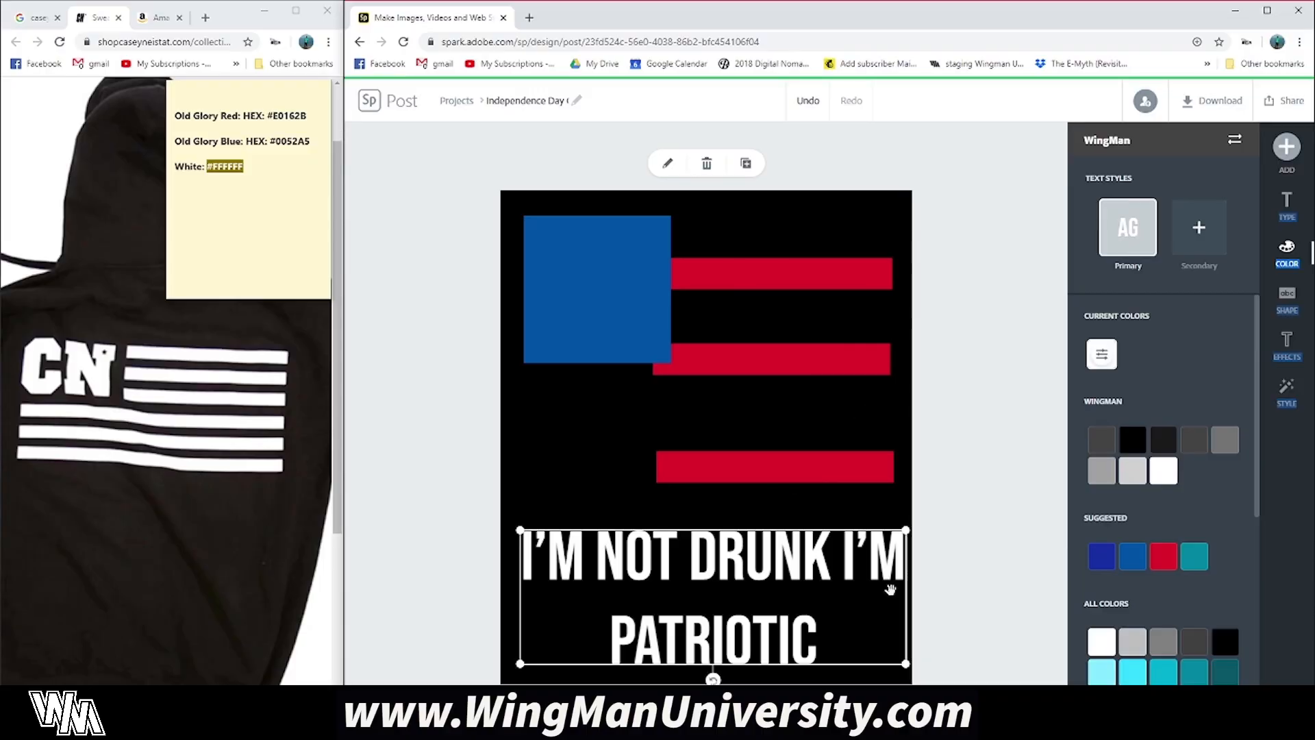
pyautogui.click(952, 482)
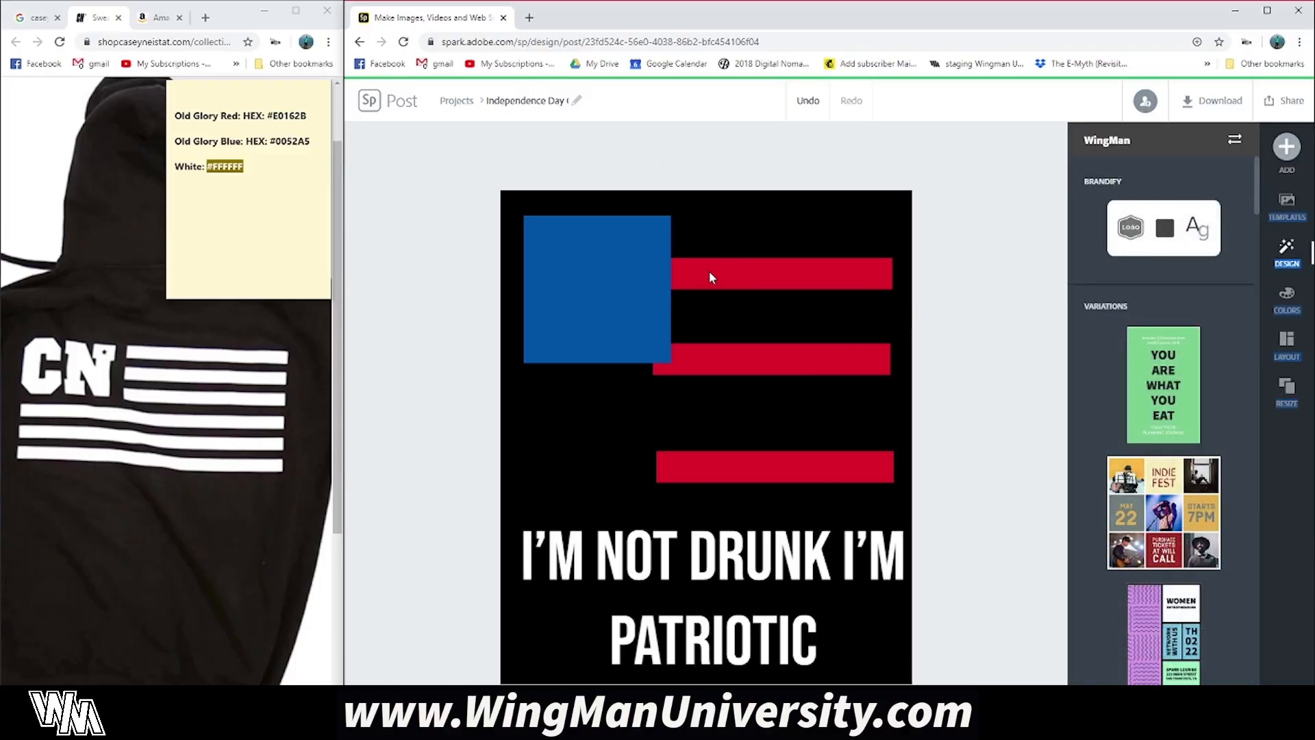
# Move the second red bar up so its lower edge lines up with the bottom of the blue square
pyautogui.moveTo(730, 363); pyautogui.dragTo(735, 352)
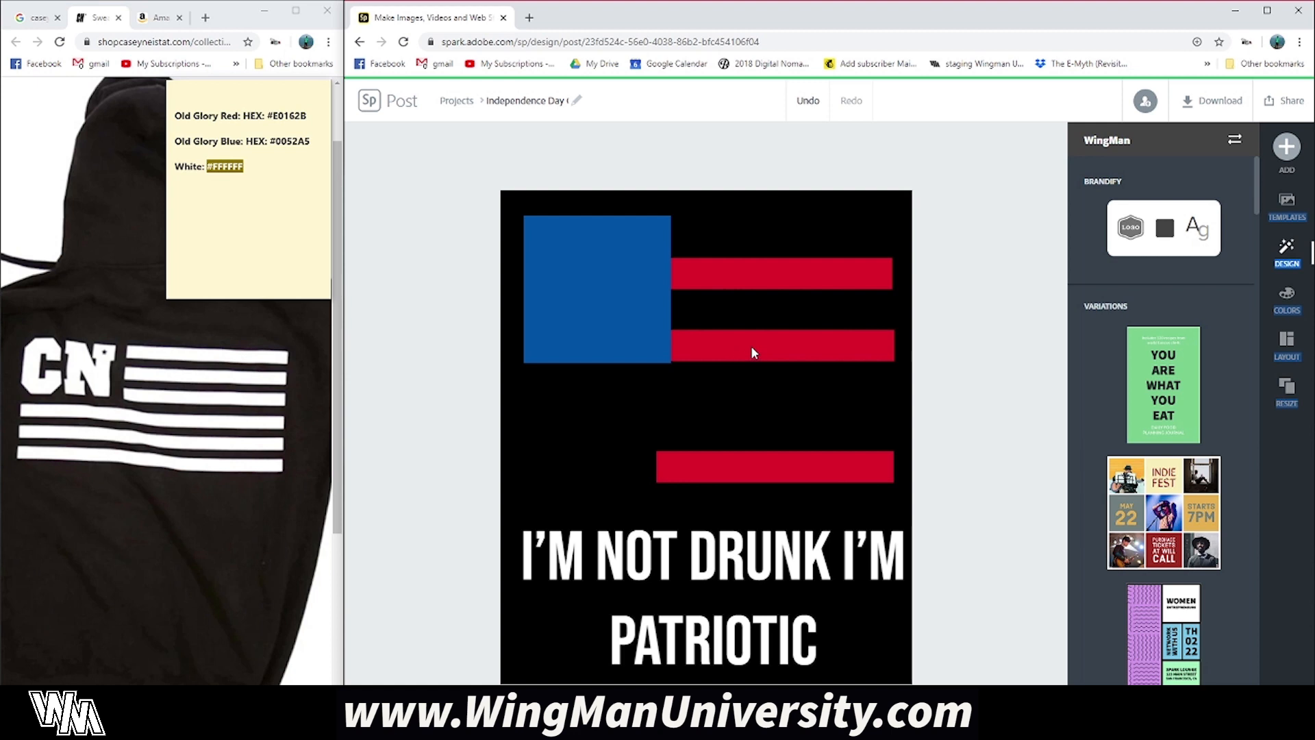
pyautogui.click(752, 352)
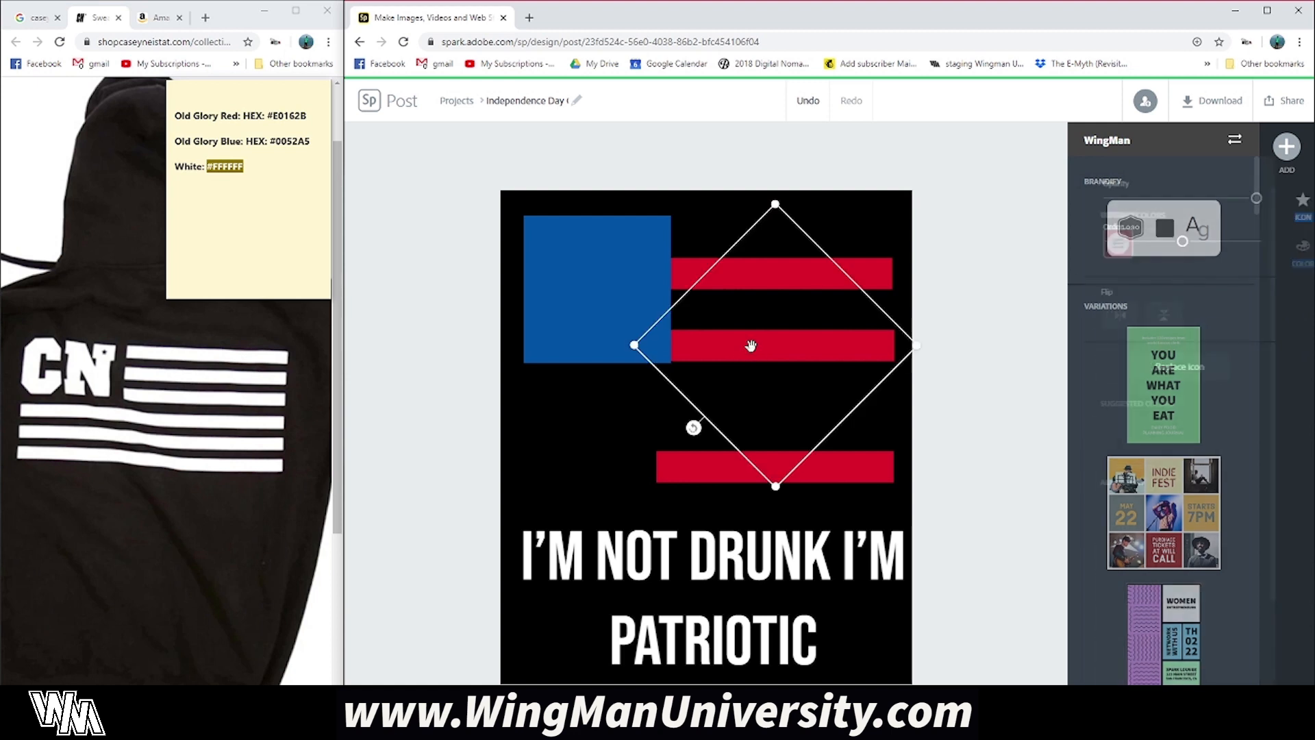
pyautogui.click(961, 414)
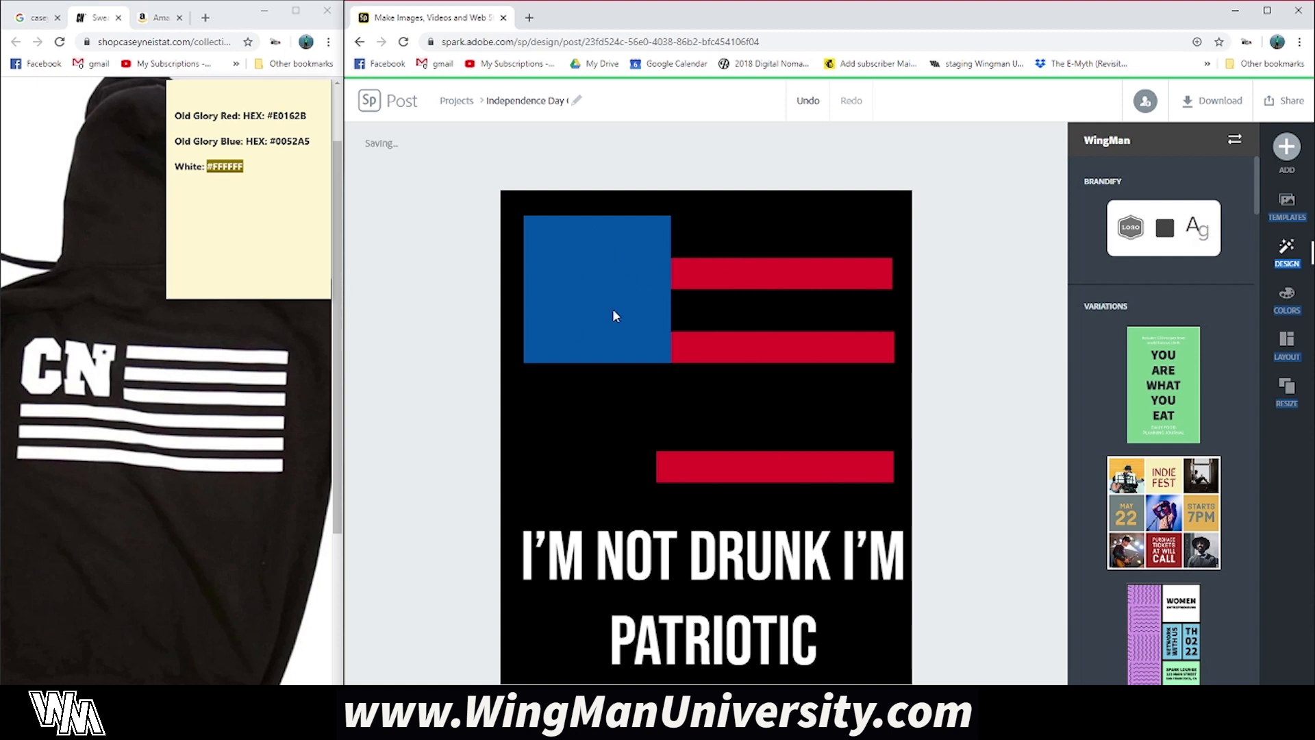
# Nudge the top red bar slightly down beside the blue square, closer to the second bar
pyautogui.click(804, 277)
pyautogui.moveTo(787, 302)
pyautogui.mouseDown()
pyautogui.moveTo(824, 309)
pyautogui.moveTo(805, 311)
pyautogui.mouseUp()
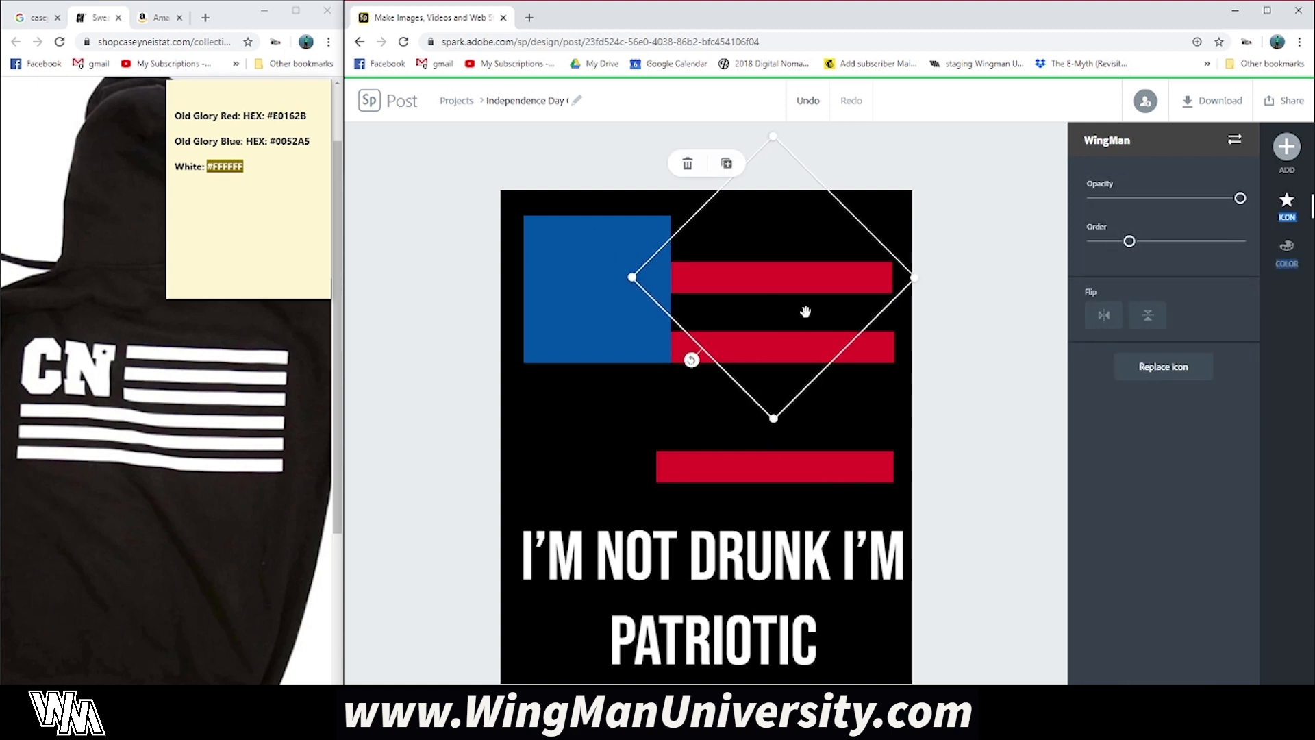
pyautogui.press('Up')
pyautogui.press('Up')
pyautogui.press('Up')
pyautogui.press('Up')
pyautogui.press('Up')
pyautogui.press('Up')
pyautogui.press('Up')
pyautogui.press('Up')
pyautogui.press('Up')
pyautogui.press('Down')
pyautogui.press('Down')
pyautogui.press('Down')
pyautogui.press('Down')
pyautogui.press('Down')
pyautogui.press('Down')
pyautogui.press('Down')
pyautogui.press('Down')
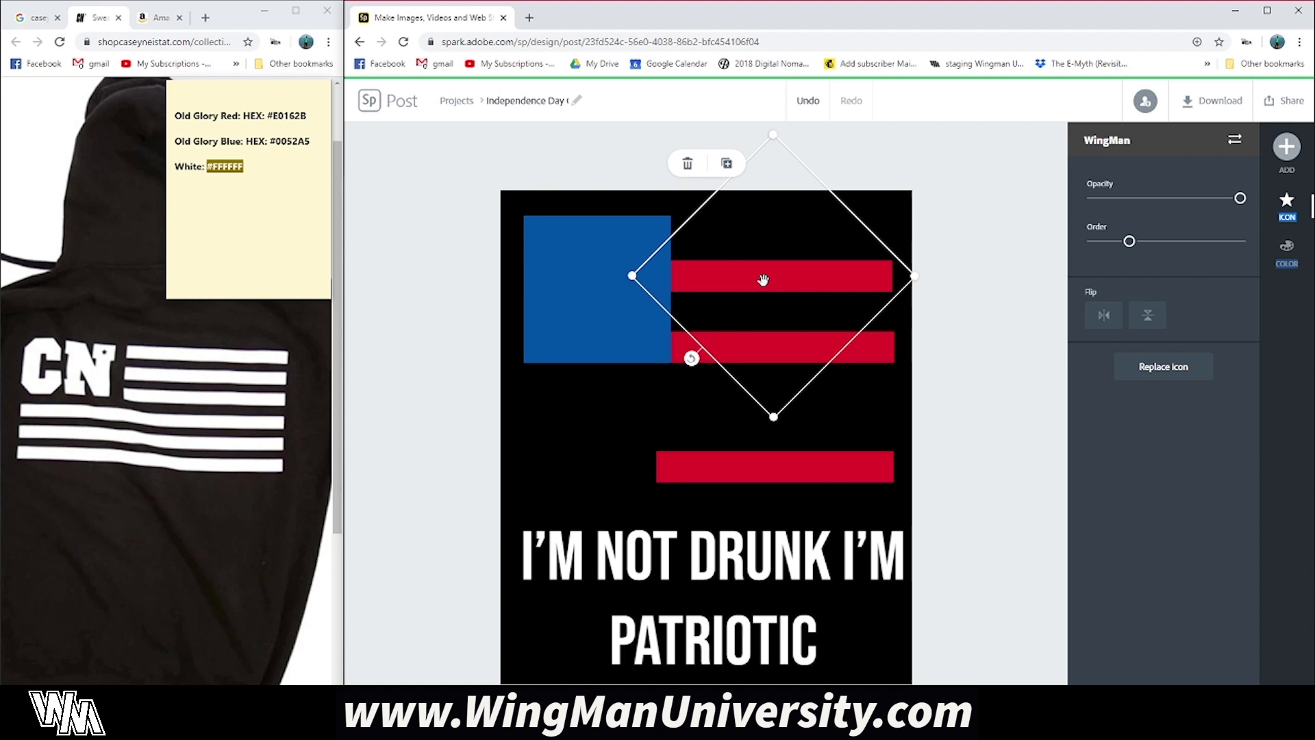
pyautogui.click(963, 339)
# Move the third red bar up, closer beneath the second bar and the blue square
pyautogui.click(784, 476)
pyautogui.moveTo(842, 471); pyautogui.dragTo(843, 430)
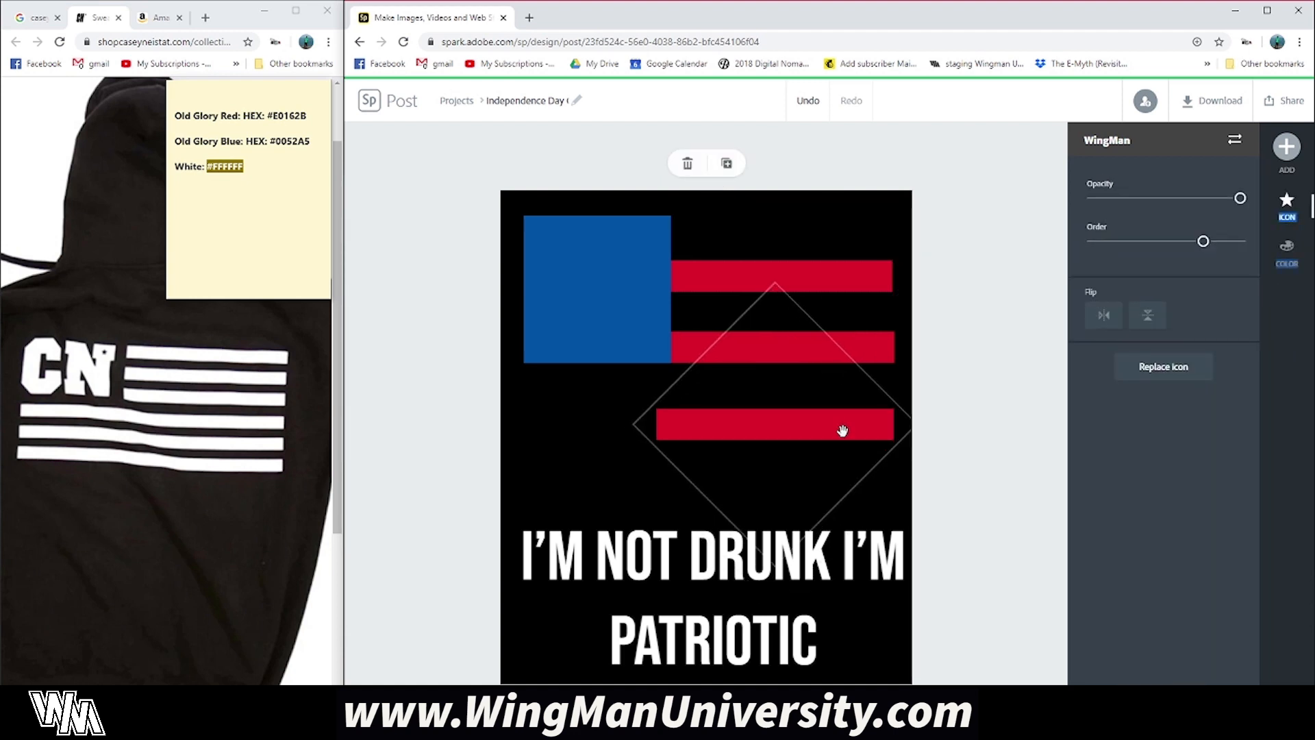
pyautogui.click(977, 379)
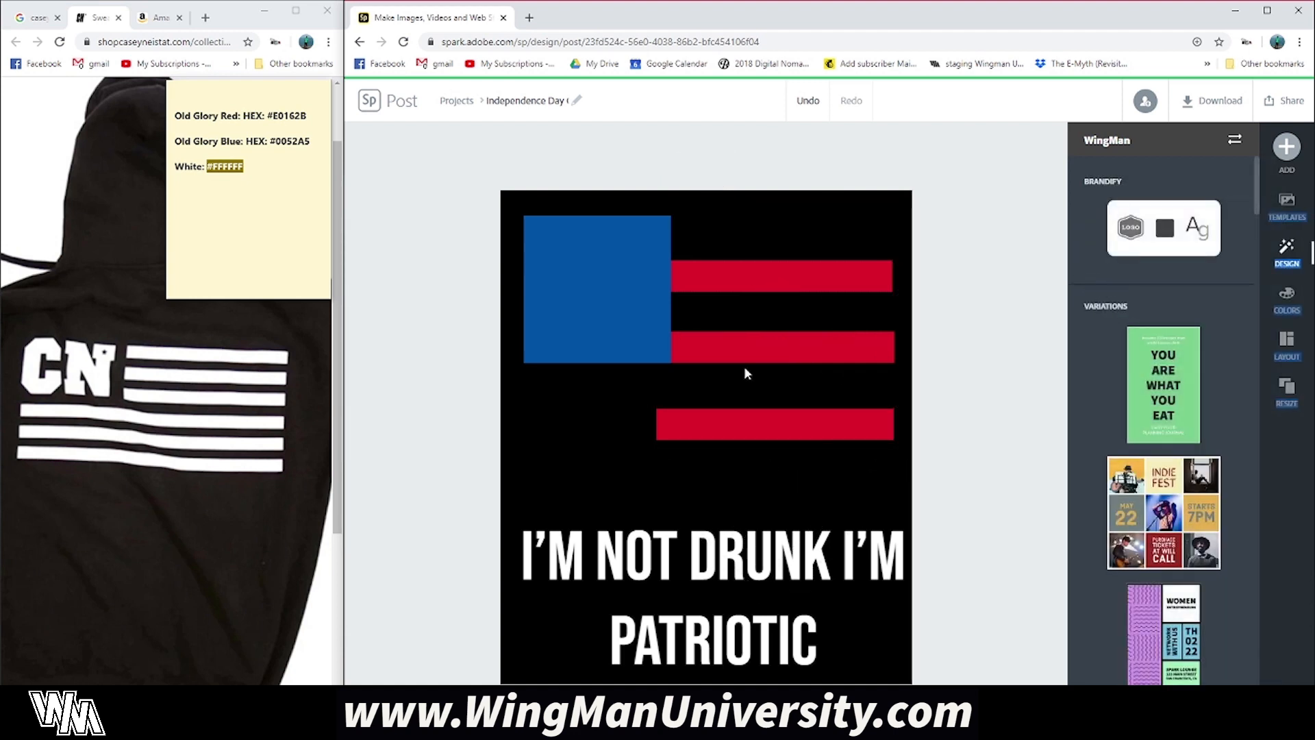
pyautogui.click(719, 434)
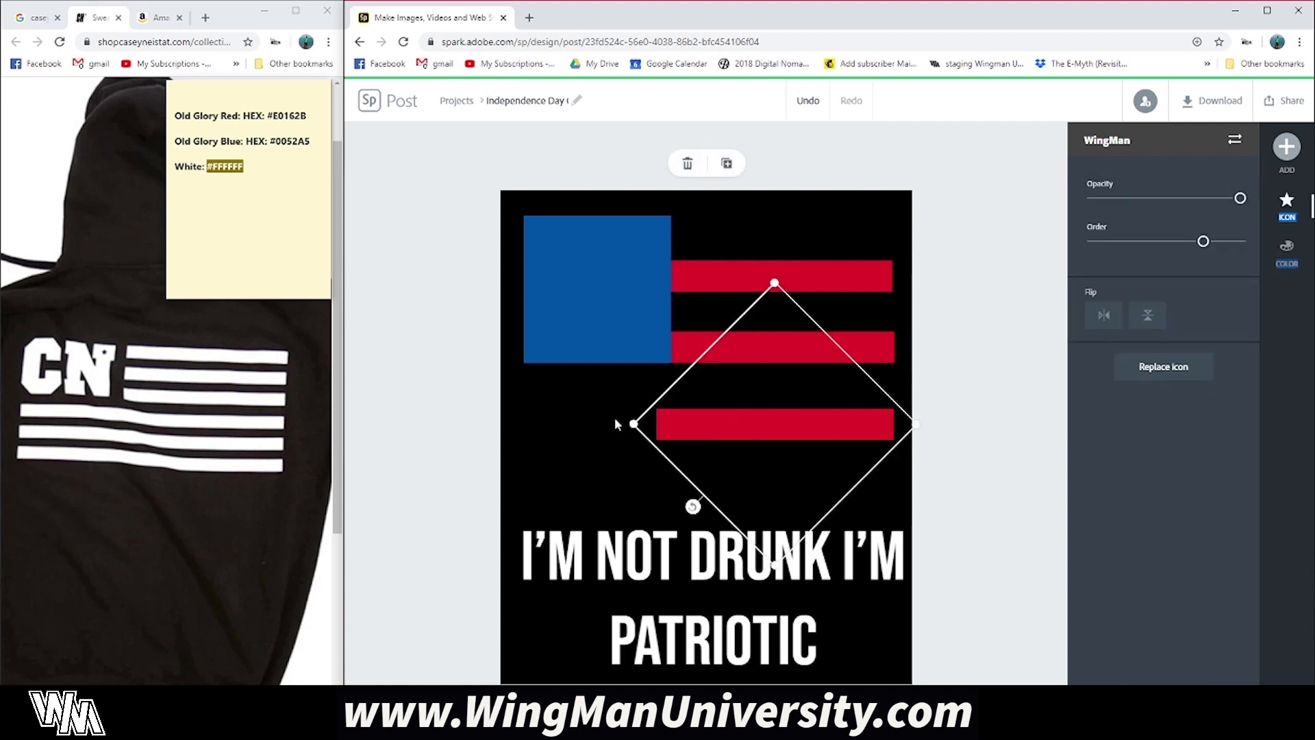
pyautogui.moveTo(630, 433); pyautogui.dragTo(494, 433)
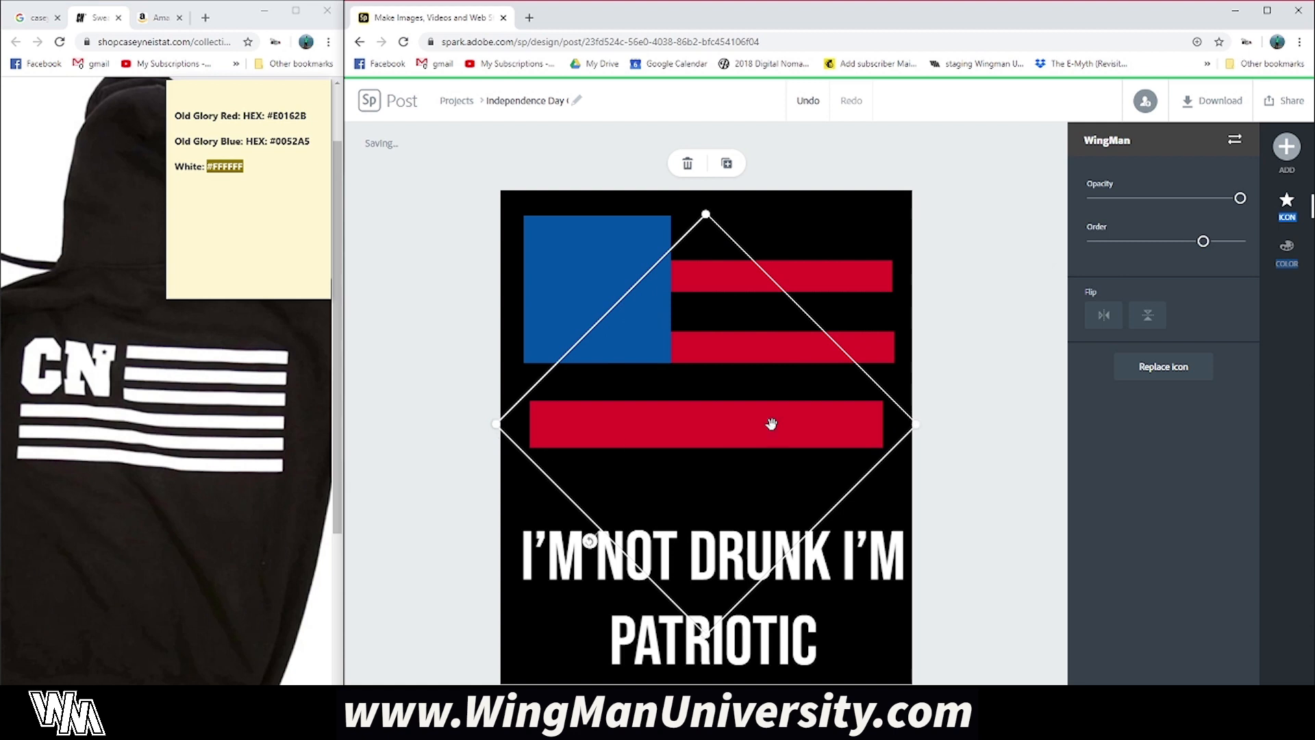
pyautogui.hotkey('ctrl', 'z')
# Duplicate the third red bar and overlap the copy on it, extending the stripe to the blue square's left edge
pyautogui.click(727, 163)
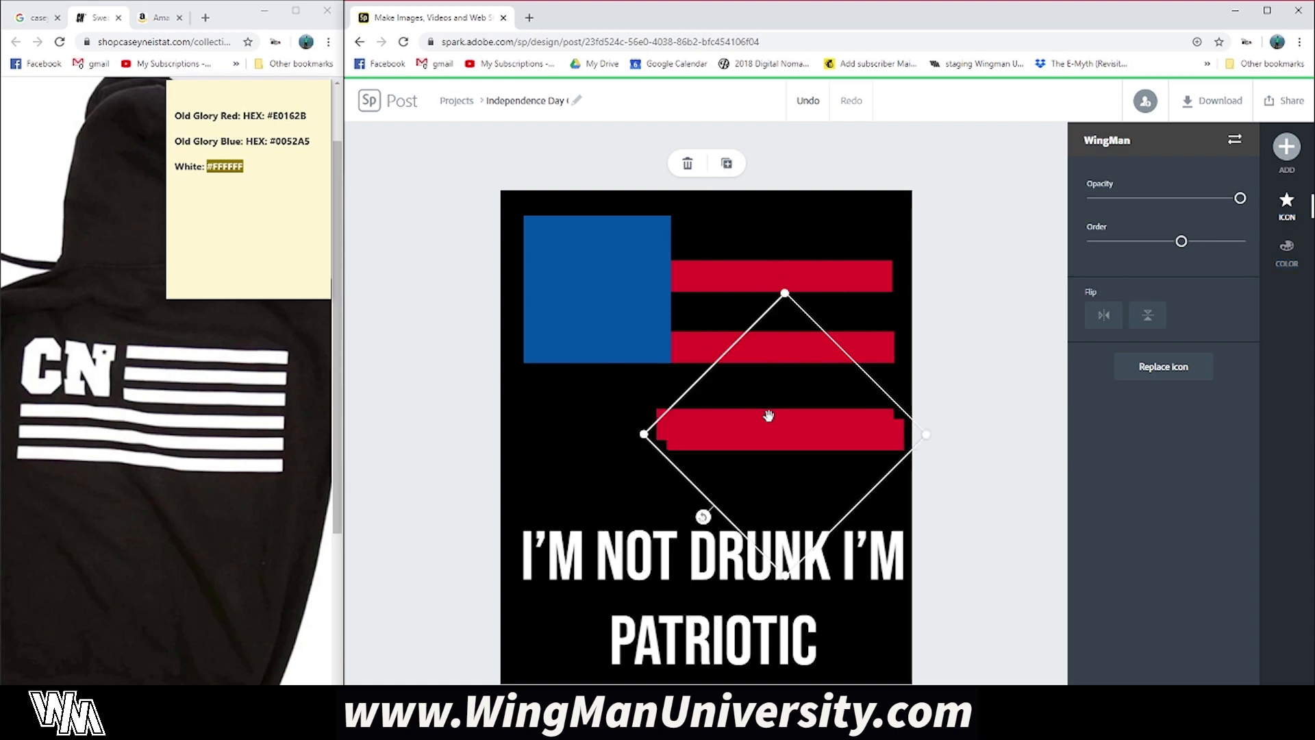
pyautogui.moveTo(699, 437); pyautogui.dragTo(637, 430)
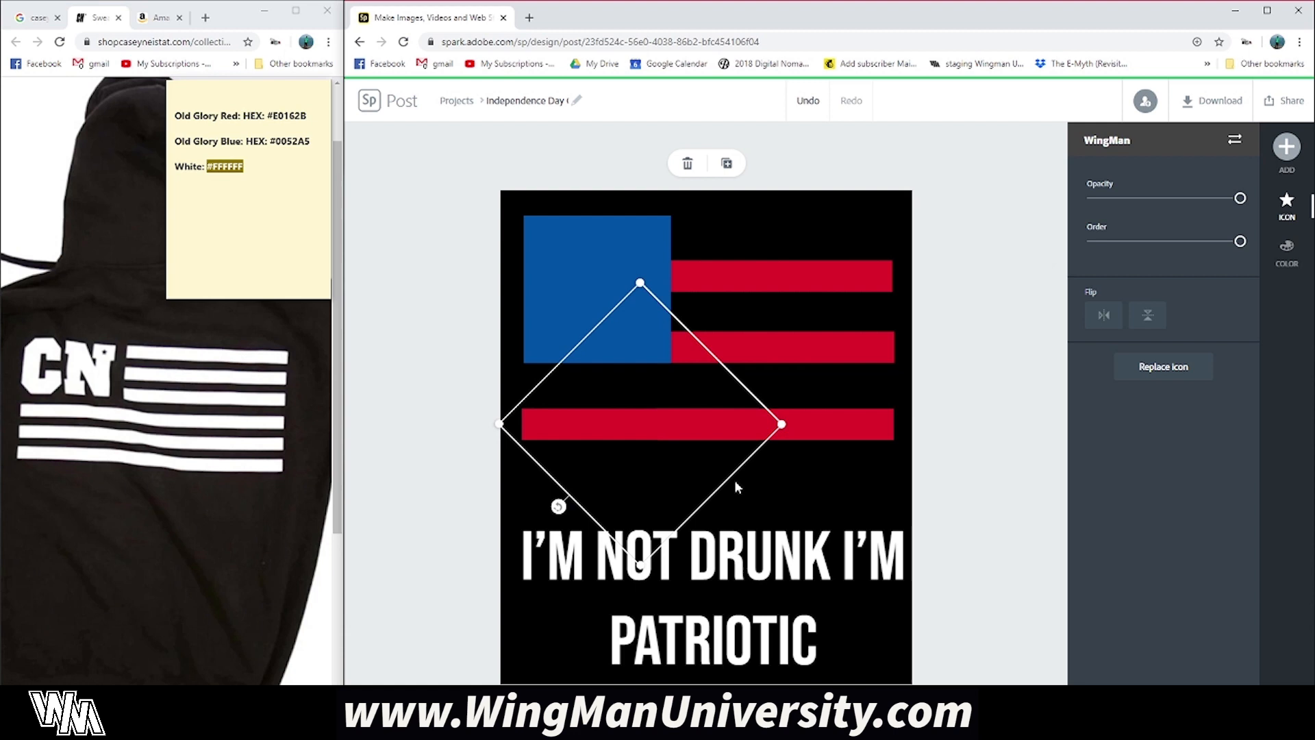
pyautogui.moveTo(533, 422); pyautogui.dragTo(536, 422)
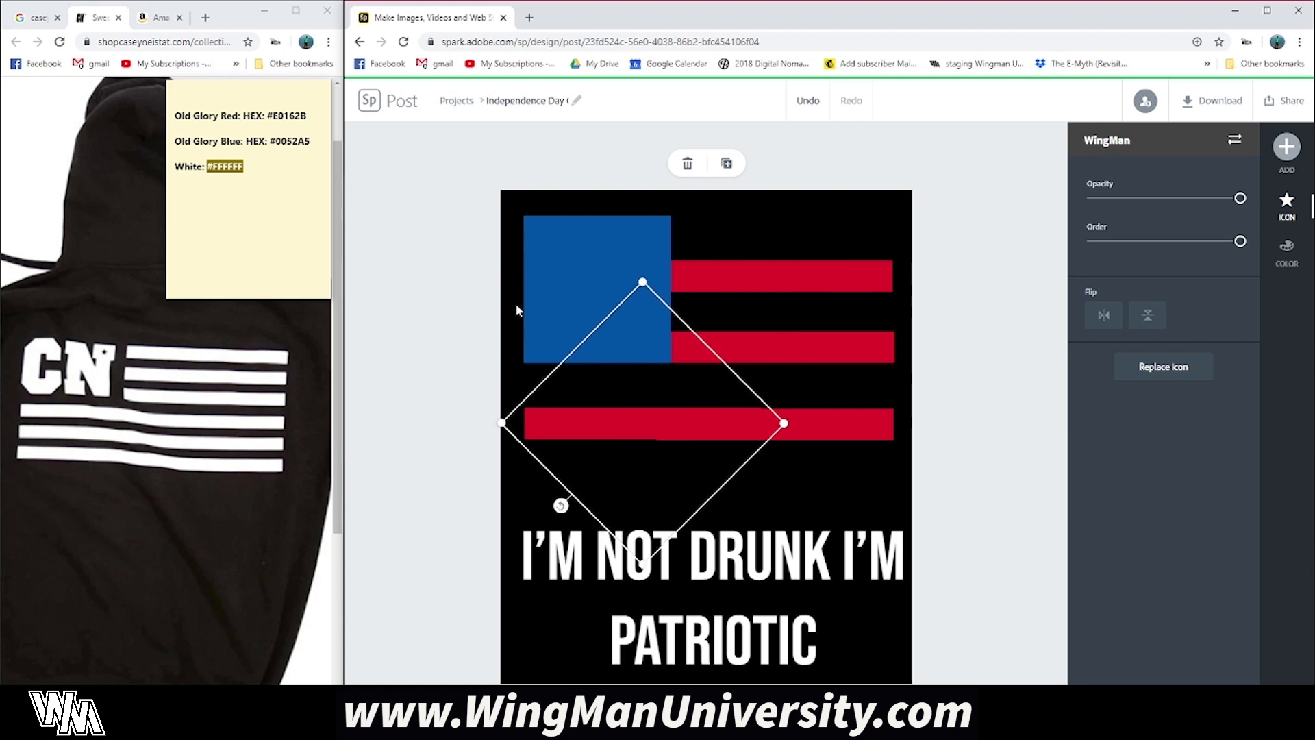
pyautogui.press('Down')
pyautogui.click(989, 422)
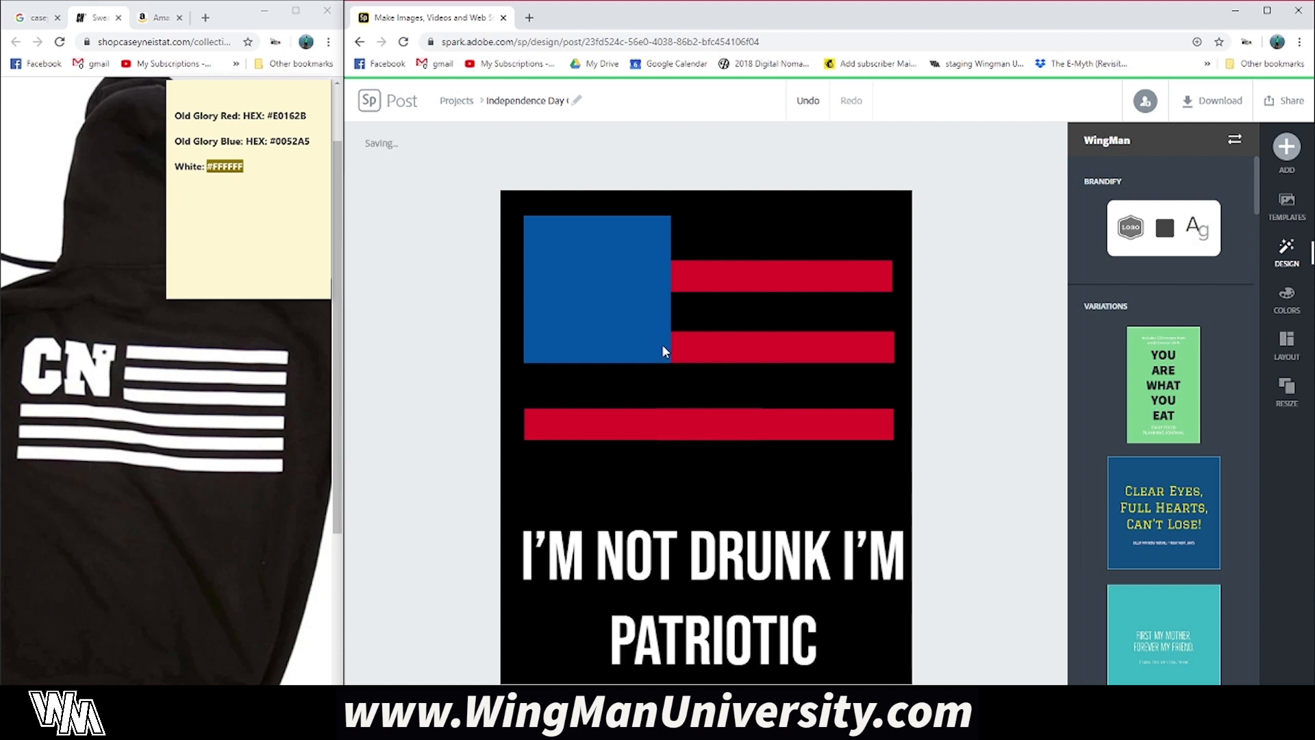
# Select both overlapping bars of the bottom stripe together and shift them slightly up
pyautogui.click(685, 428)
pyautogui.keyDown('shift'); pyautogui.click(823, 452); pyautogui.keyUp('shift')
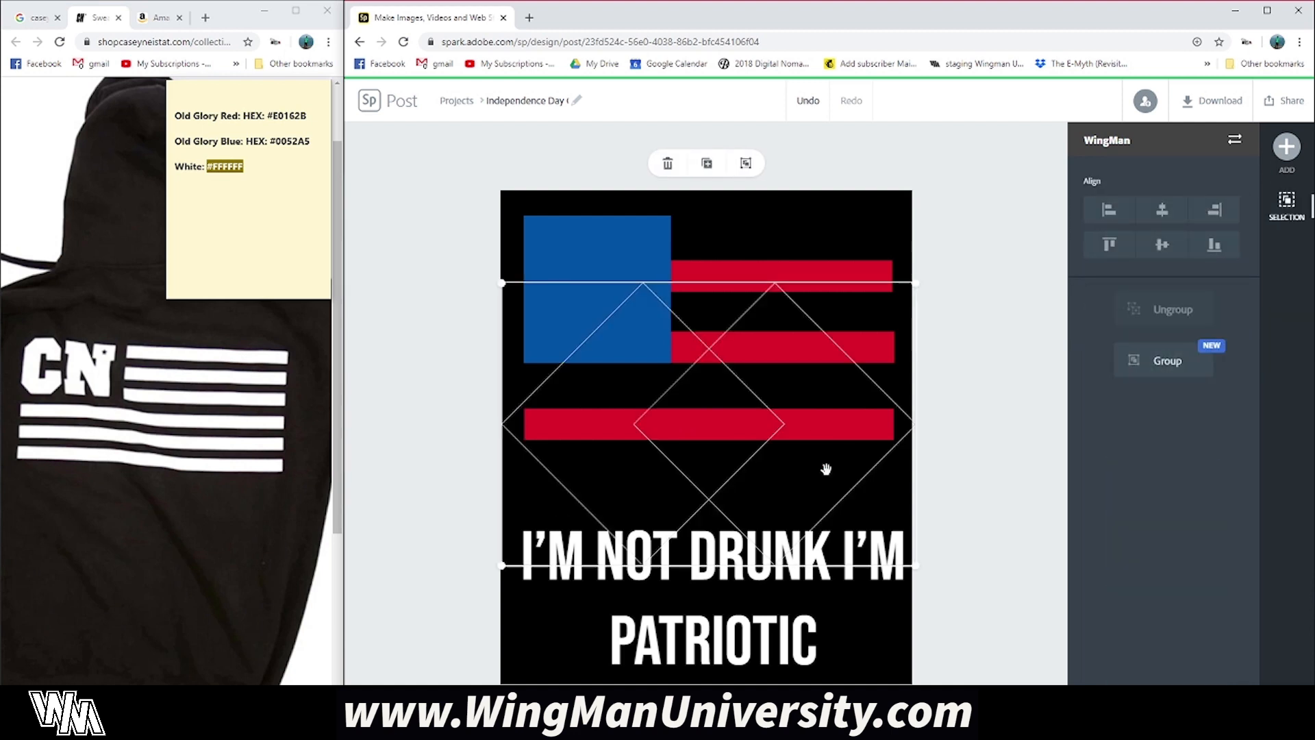
pyautogui.click(998, 448)
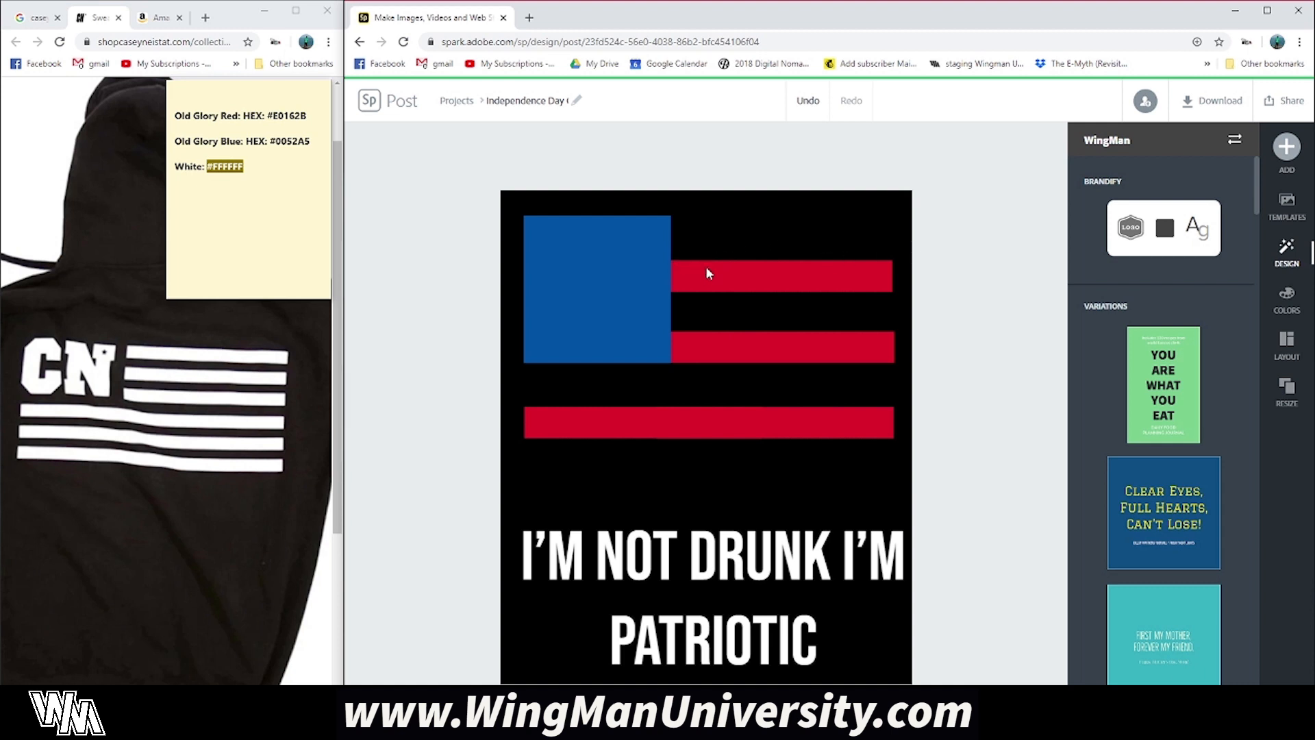
# Move the slogan text up directly beneath the bottom stripe and make two duplicates of it
pyautogui.moveTo(742, 608); pyautogui.dragTo(736, 536)
pyautogui.click(750, 171)
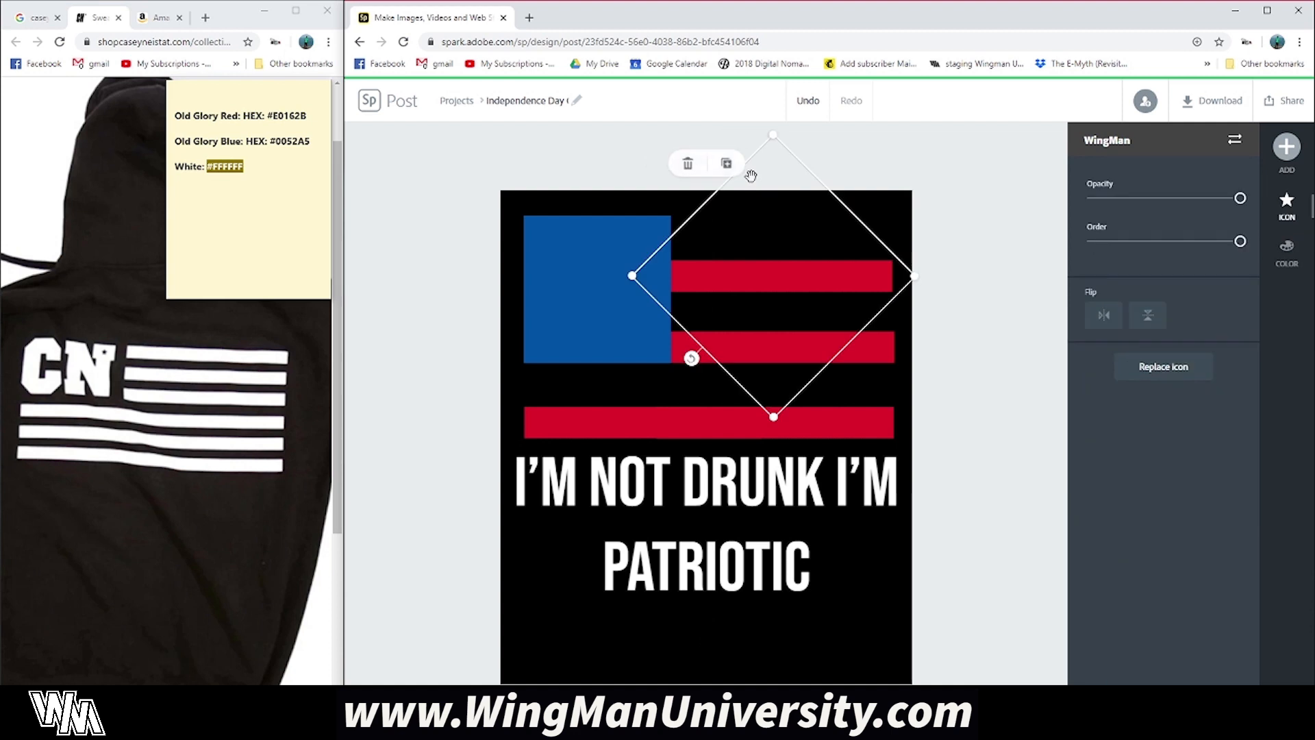
pyautogui.click(731, 574)
pyautogui.click(746, 163)
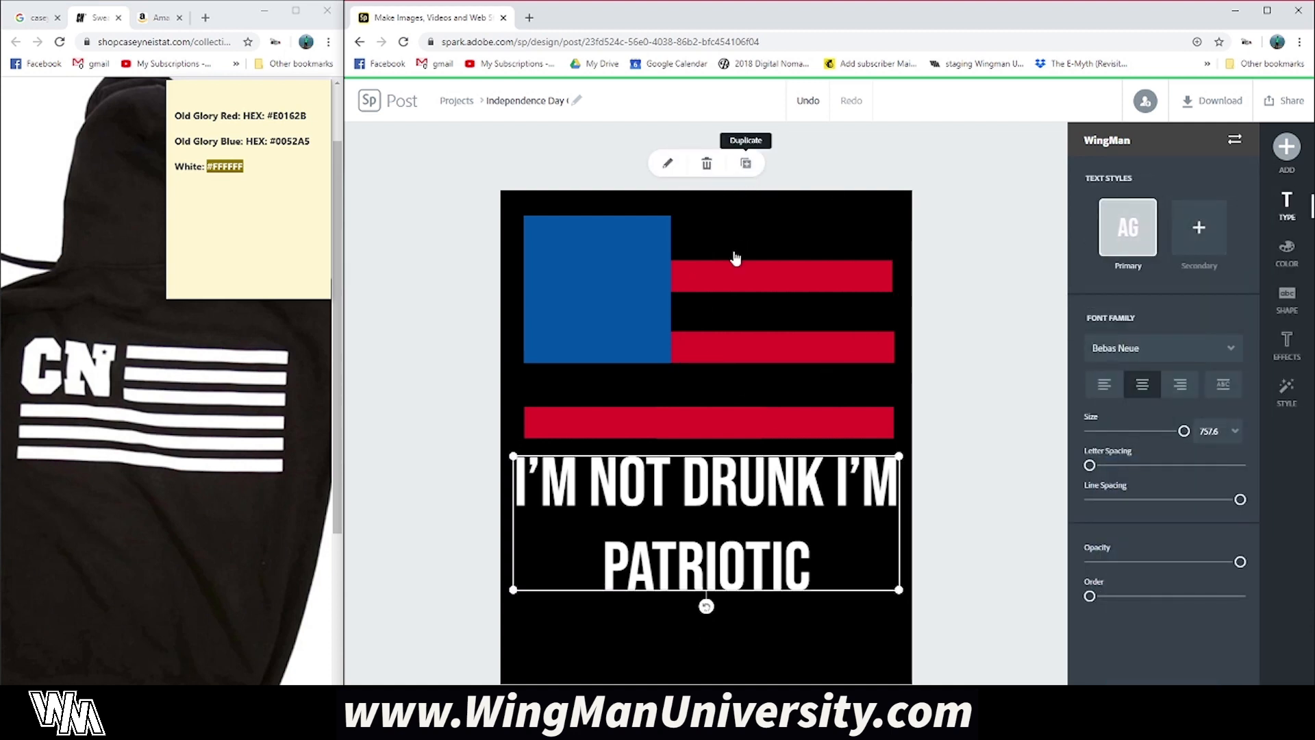
pyautogui.click(746, 163)
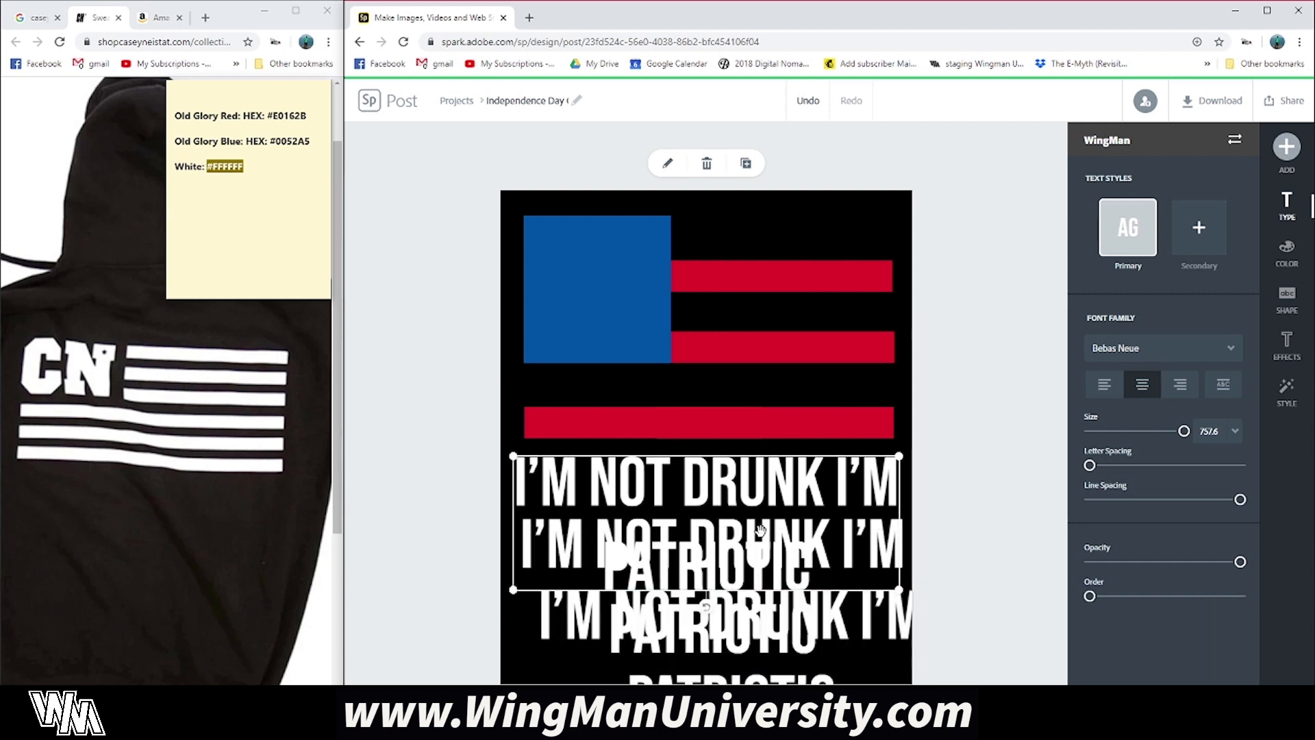
# Shorten one slogan copy to read only "I'm Not" and place it above the top red bar
pyautogui.doubleClick(756, 490)
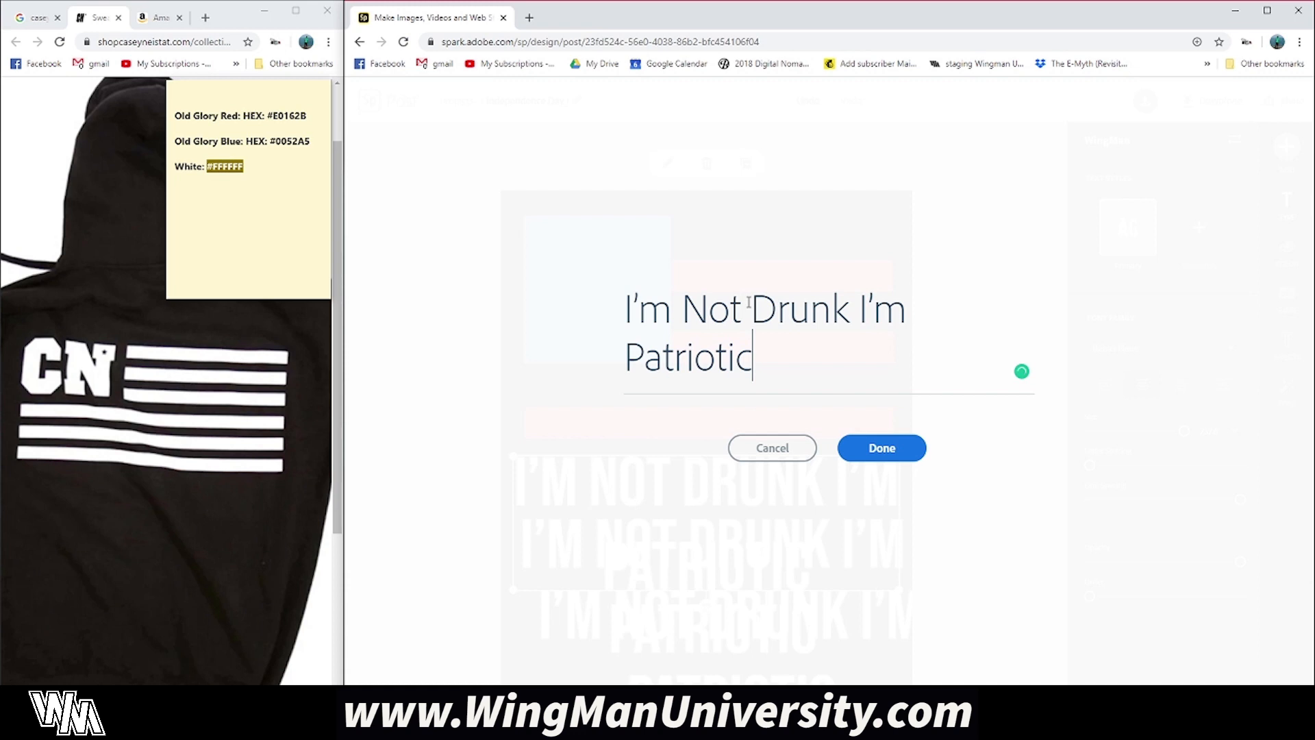
pyautogui.press('Return')
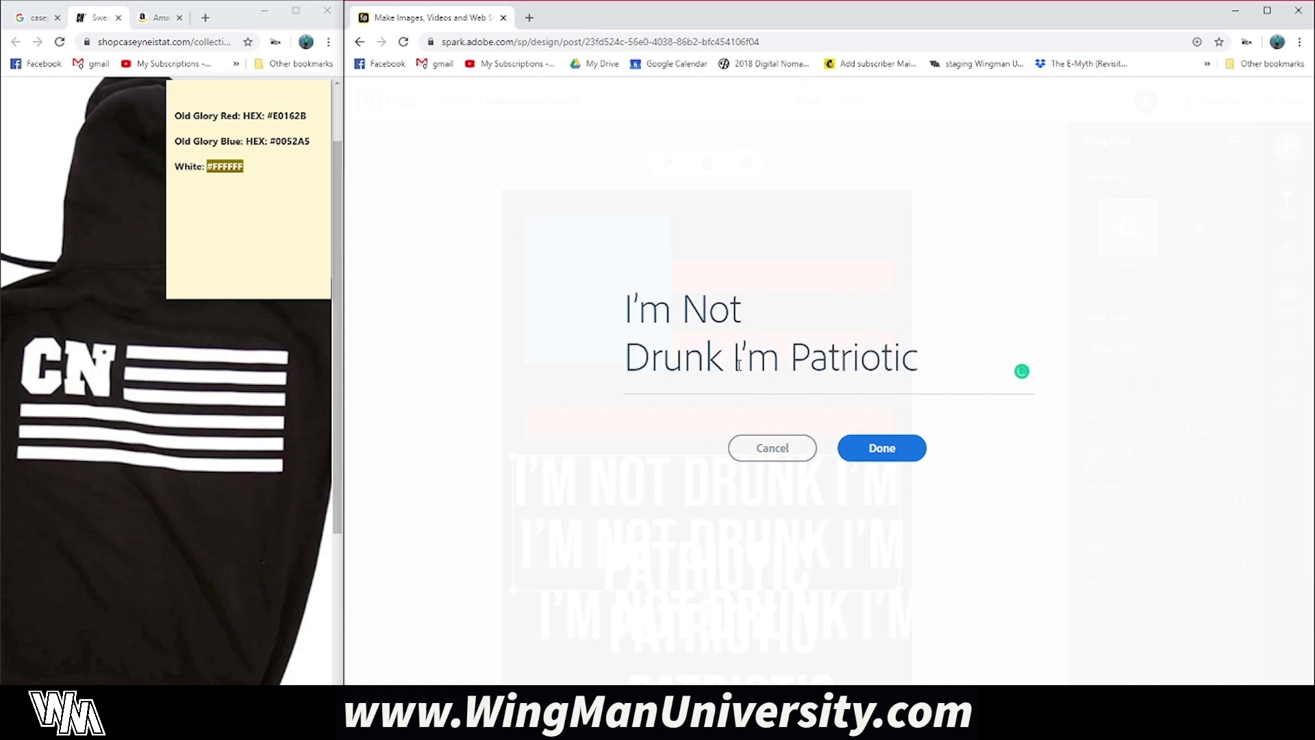
pyautogui.click(783, 361)
pyautogui.press('Return')
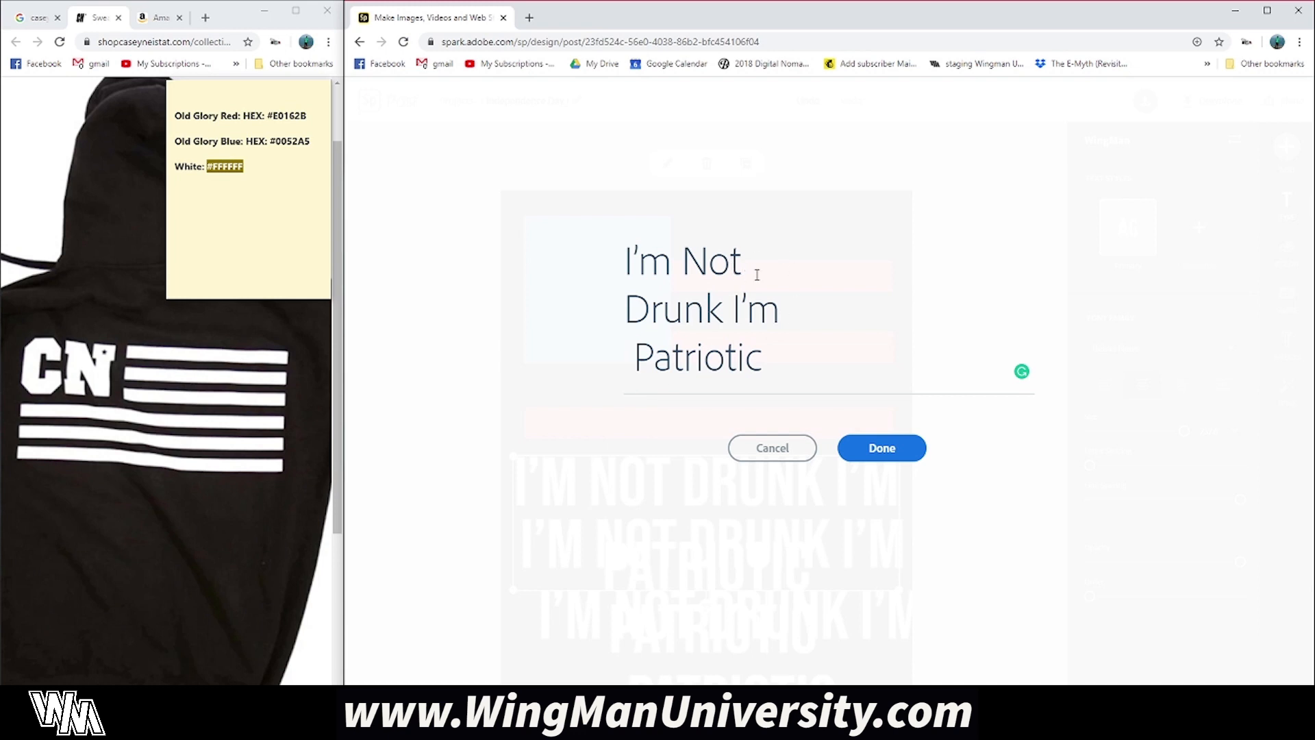
pyautogui.moveTo(771, 364); pyautogui.dragTo(583, 322)
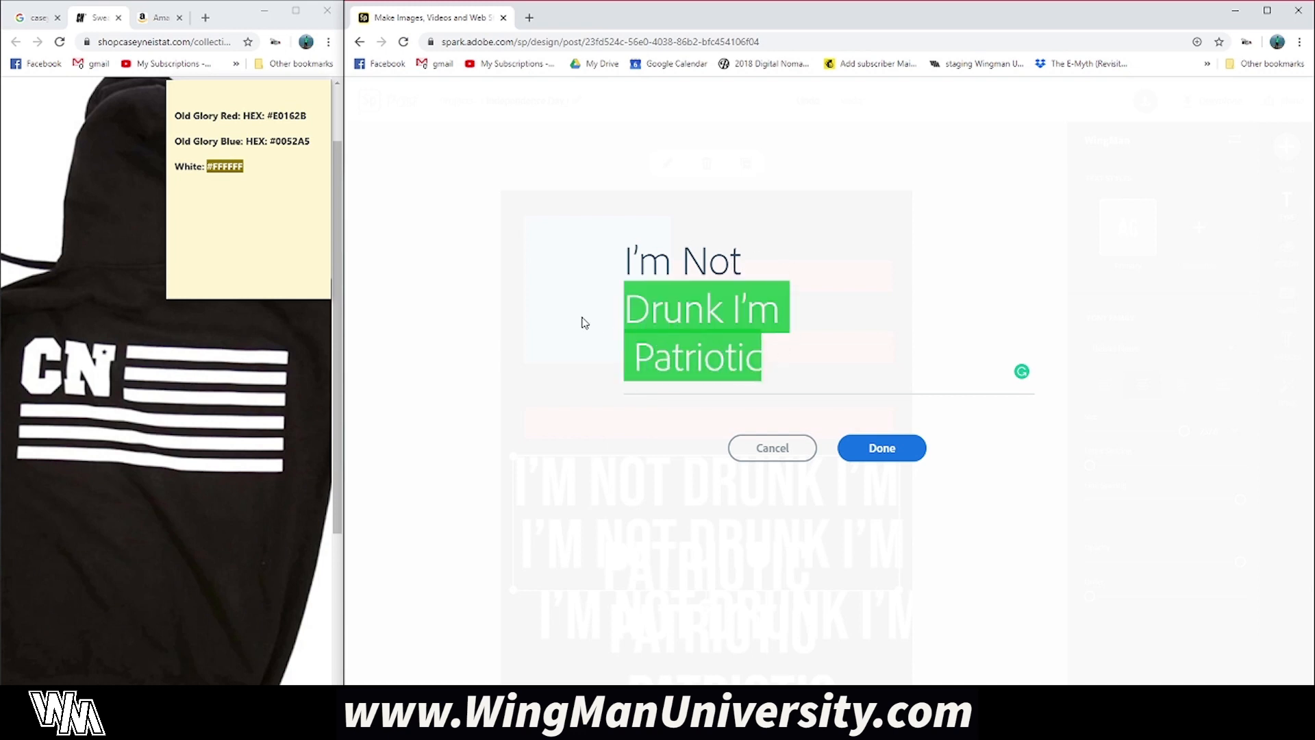
pyautogui.press('BackSpace')
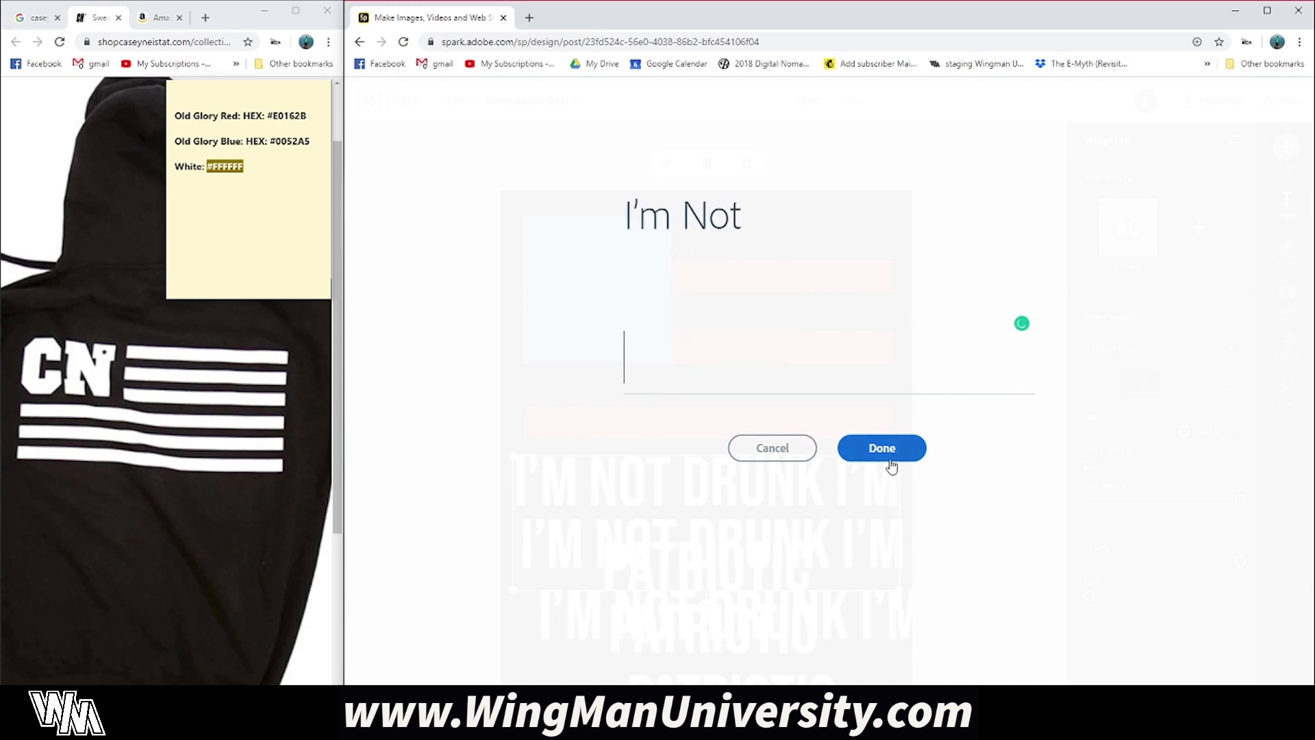
pyautogui.press('BackSpace')
pyautogui.click(887, 452)
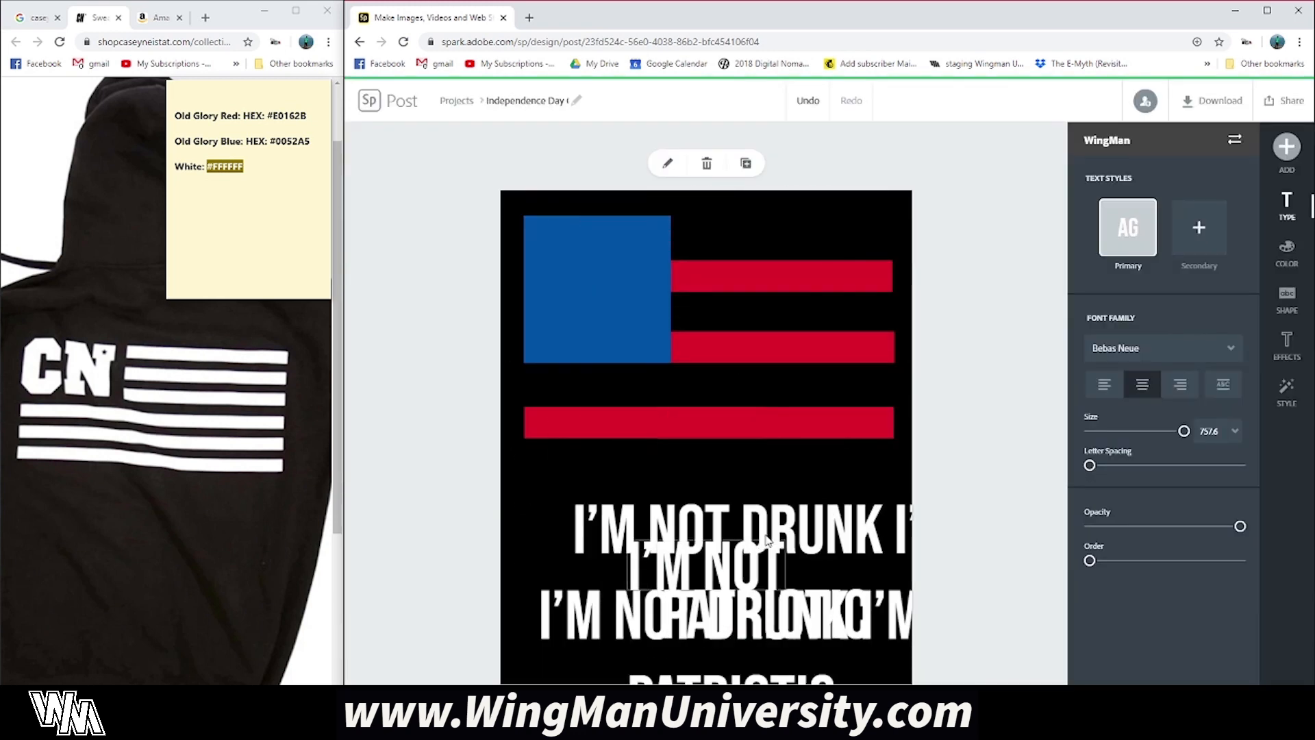
pyautogui.moveTo(724, 566); pyautogui.dragTo(796, 229)
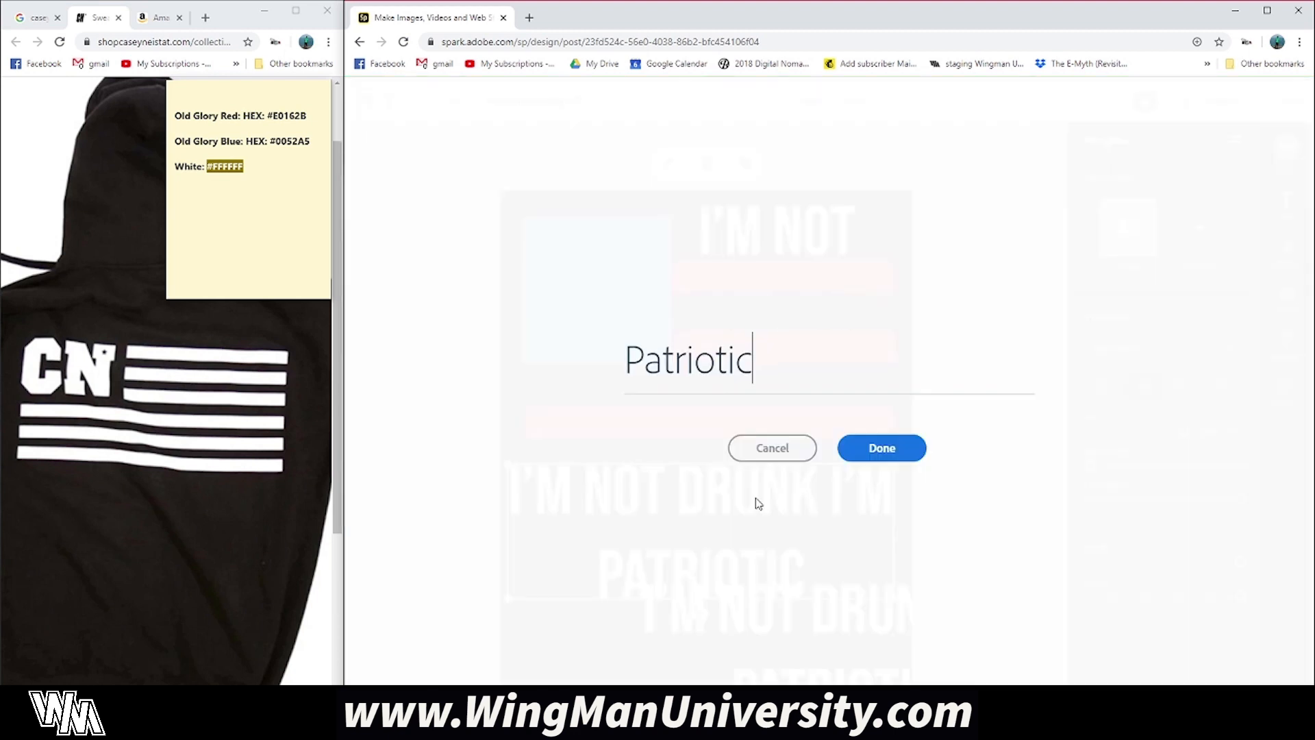
# Shorten the second slogan copy to read only "Drunk I'm" and place it between the upper two red bars
pyautogui.doubleClick(795, 492)
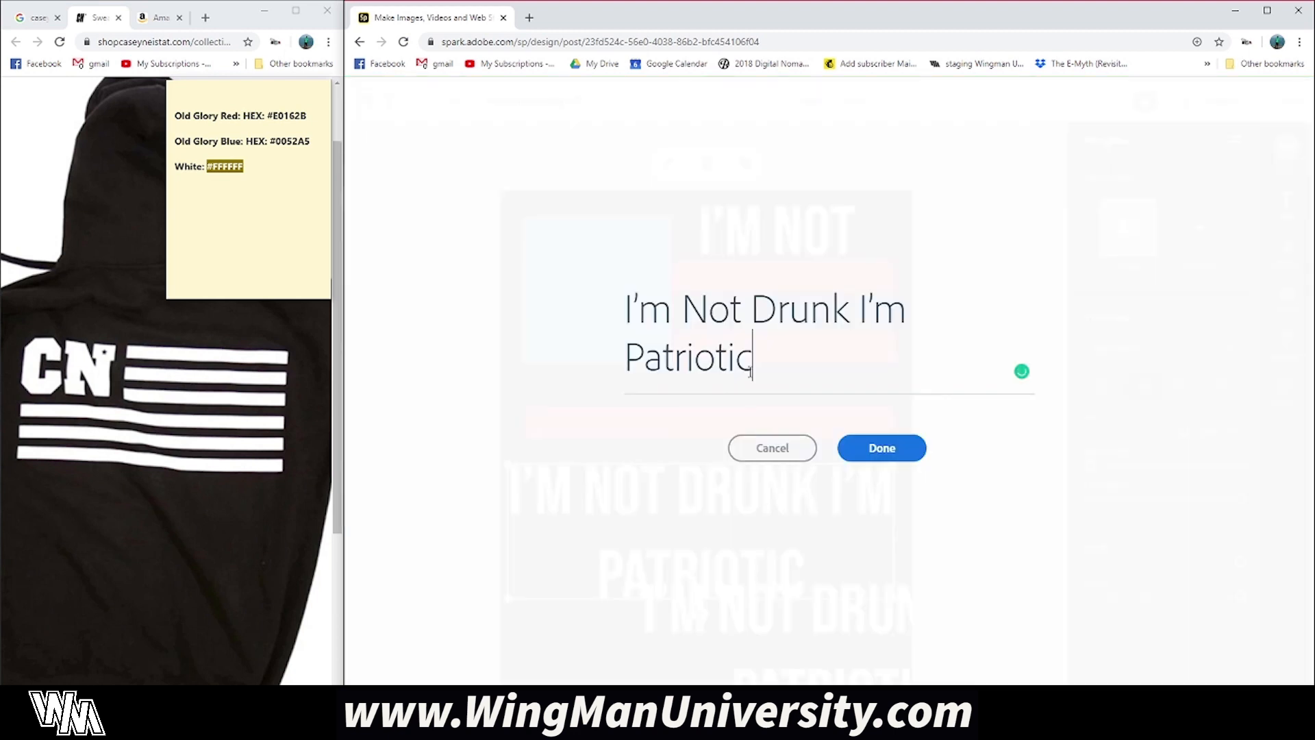
pyautogui.moveTo(745, 316); pyautogui.dragTo(609, 322)
pyautogui.press('Delete')
pyautogui.press('Delete')
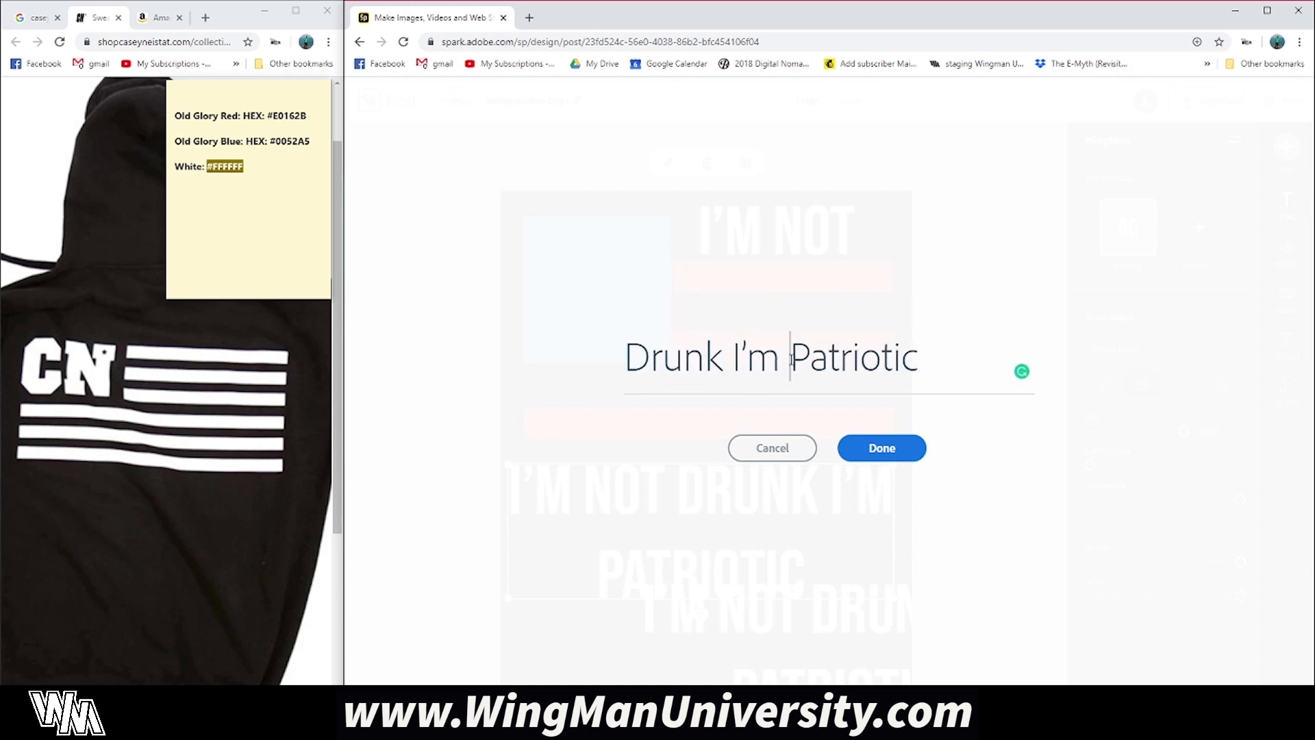
pyautogui.moveTo(791, 360); pyautogui.dragTo(995, 431)
pyautogui.press('Delete')
pyautogui.press('BackSpace')
pyautogui.click(772, 455)
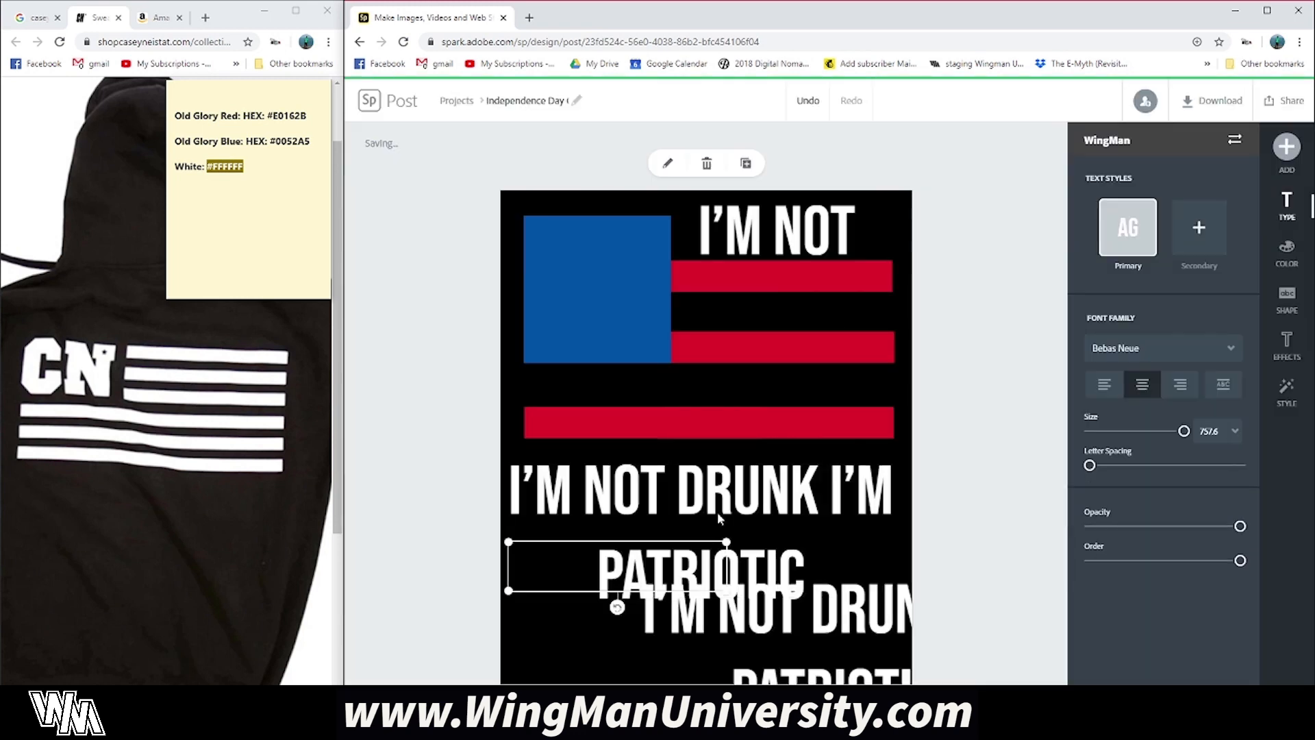
pyautogui.moveTo(606, 562); pyautogui.dragTo(774, 308)
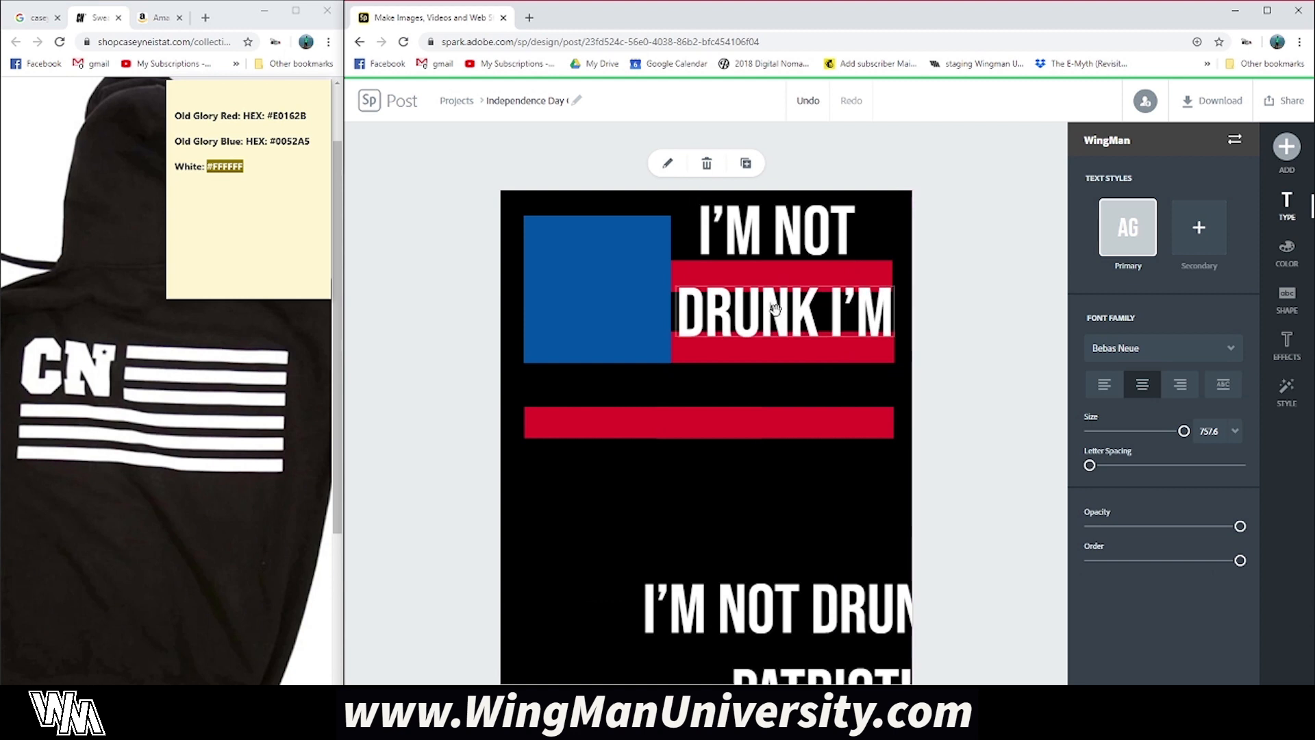
# Shorten the remaining slogan copy to read only "Patriotic" and place it beneath the bottom red stripe
pyautogui.click(822, 620)
pyautogui.moveTo(822, 620); pyautogui.dragTo(693, 485)
pyautogui.doubleClick(696, 493)
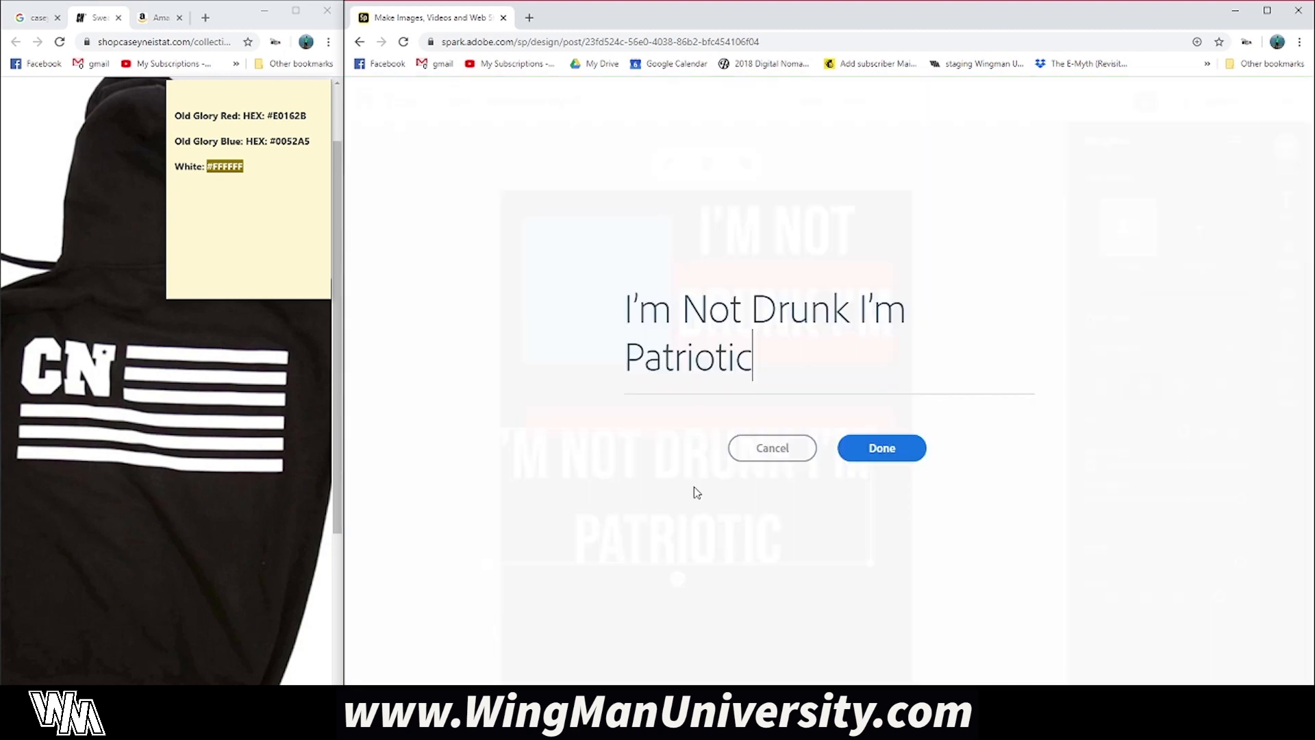
pyautogui.moveTo(919, 308); pyautogui.dragTo(561, 310)
pyautogui.press('Delete')
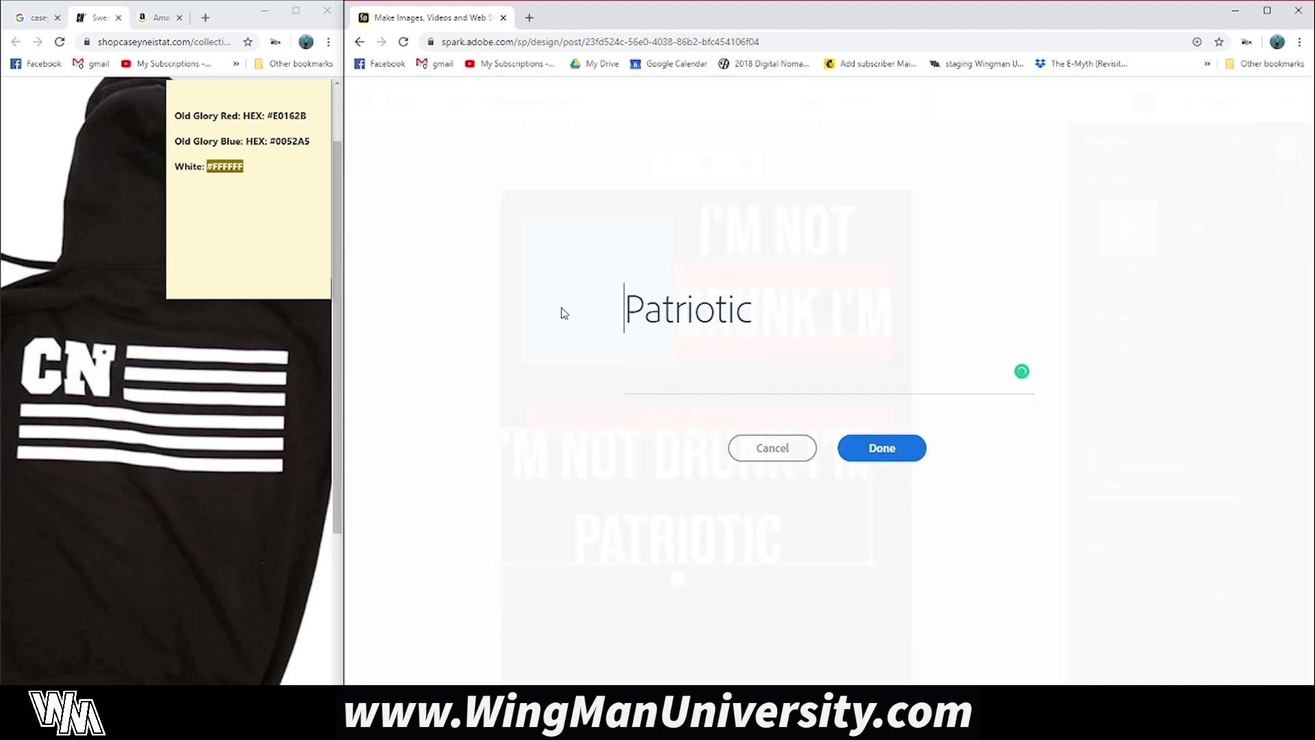
pyautogui.click(881, 448)
pyautogui.moveTo(637, 494); pyautogui.dragTo(765, 504)
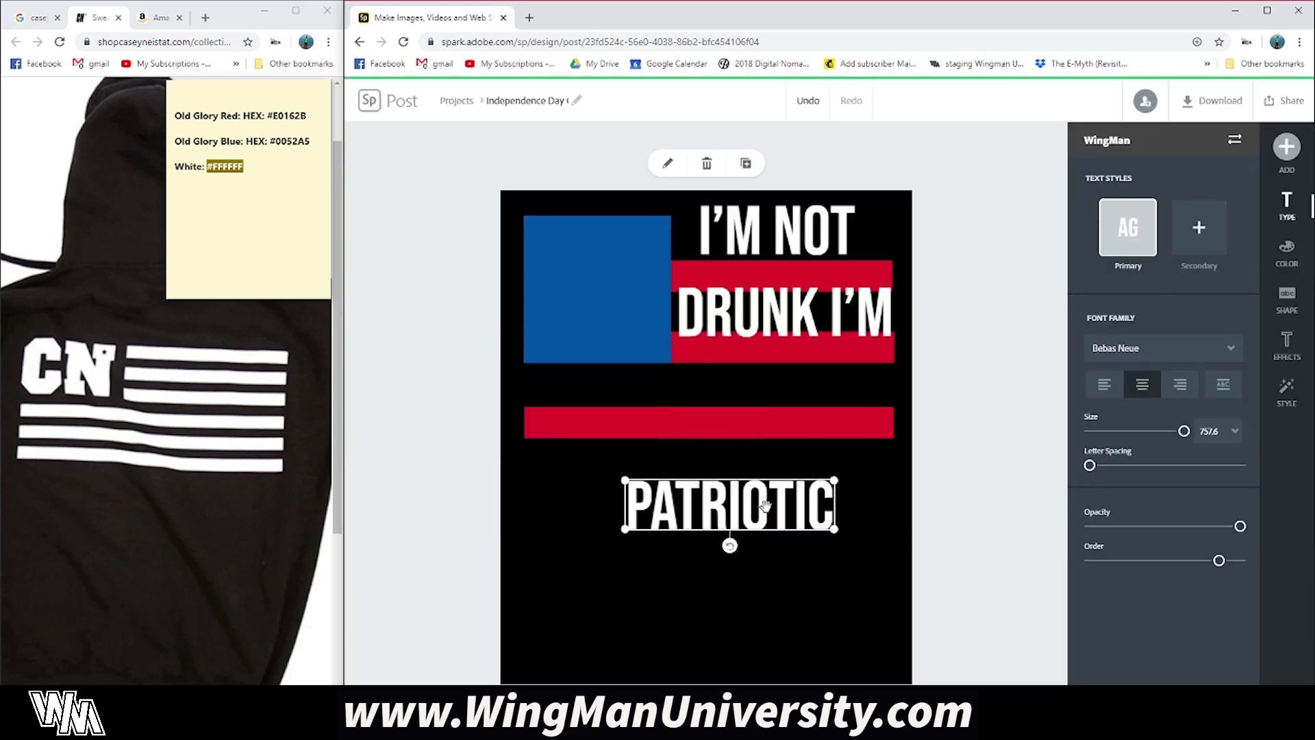
# Shrink all three text lines to fit the black gaps, with "Patriotic" above the bottom stripe and the other two centred beside the blue square
pyautogui.moveTo(833, 528); pyautogui.dragTo(763, 512)
pyautogui.moveTo(675, 493); pyautogui.dragTo(680, 382)
pyautogui.click(726, 322)
pyautogui.moveTo(895, 337); pyautogui.dragTo(834, 314)
pyautogui.moveTo(757, 332); pyautogui.dragTo(792, 319)
pyautogui.click(754, 241)
pyautogui.moveTo(866, 264); pyautogui.dragTo(787, 250)
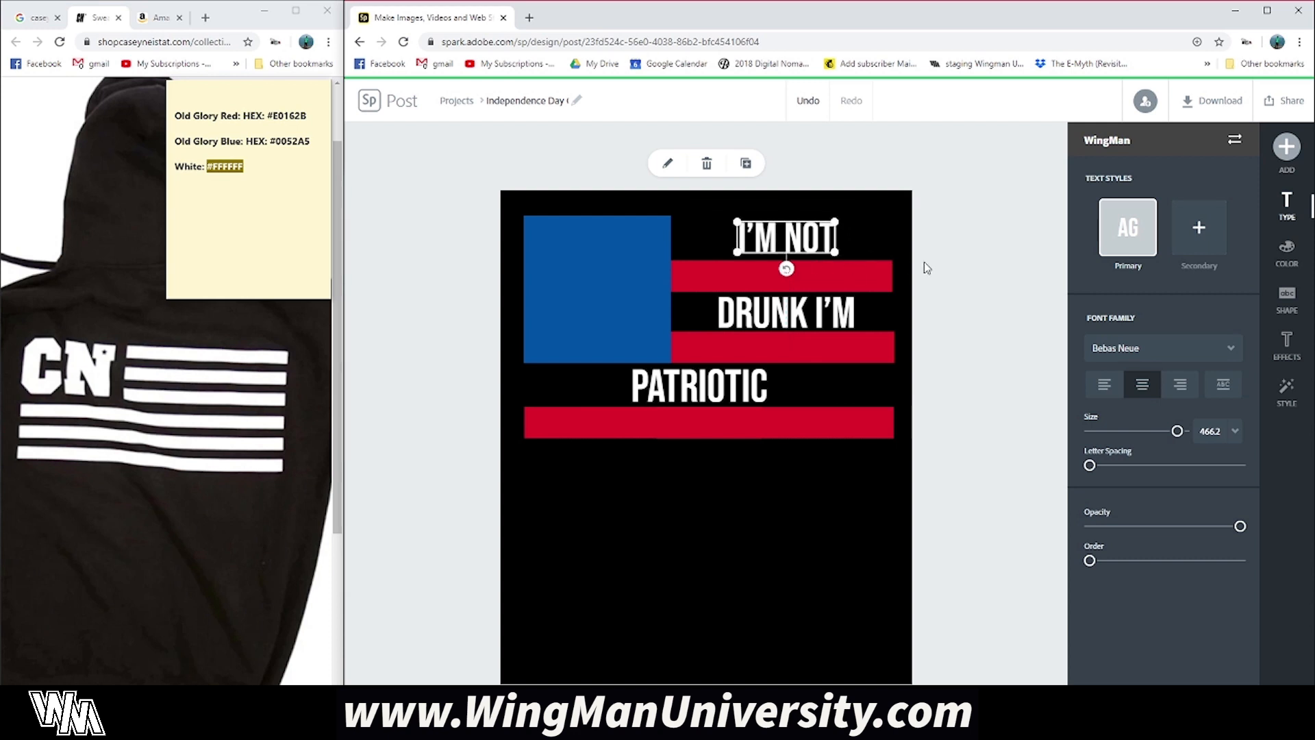
# Widen the letter spacing of all three text lines, using 12 for "Drunk I'm" and spreading "Patriotic" across most of the bottom stripe's width
pyautogui.moveTo(1090, 465)
pyautogui.mouseDown()
pyautogui.moveTo(1138, 477)
pyautogui.moveTo(1110, 473)
pyautogui.mouseUp()
pyautogui.click(813, 315)
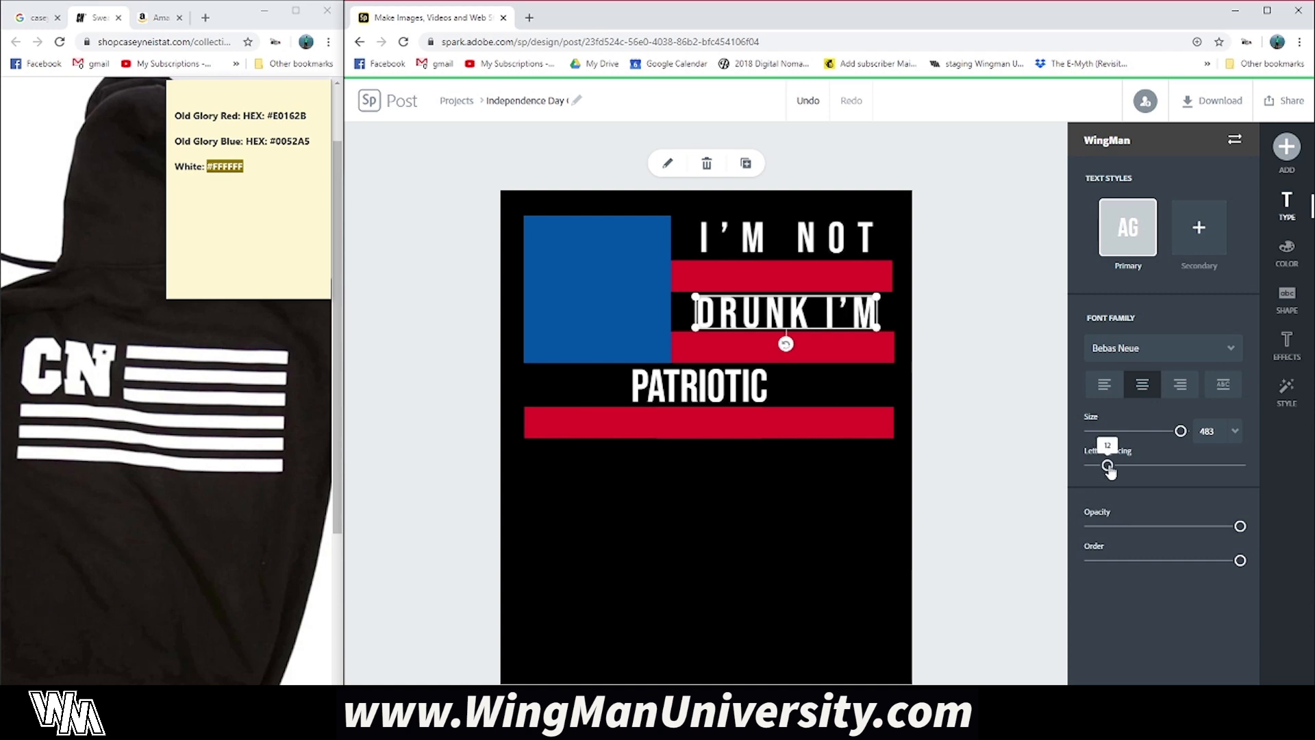
pyautogui.click(939, 389)
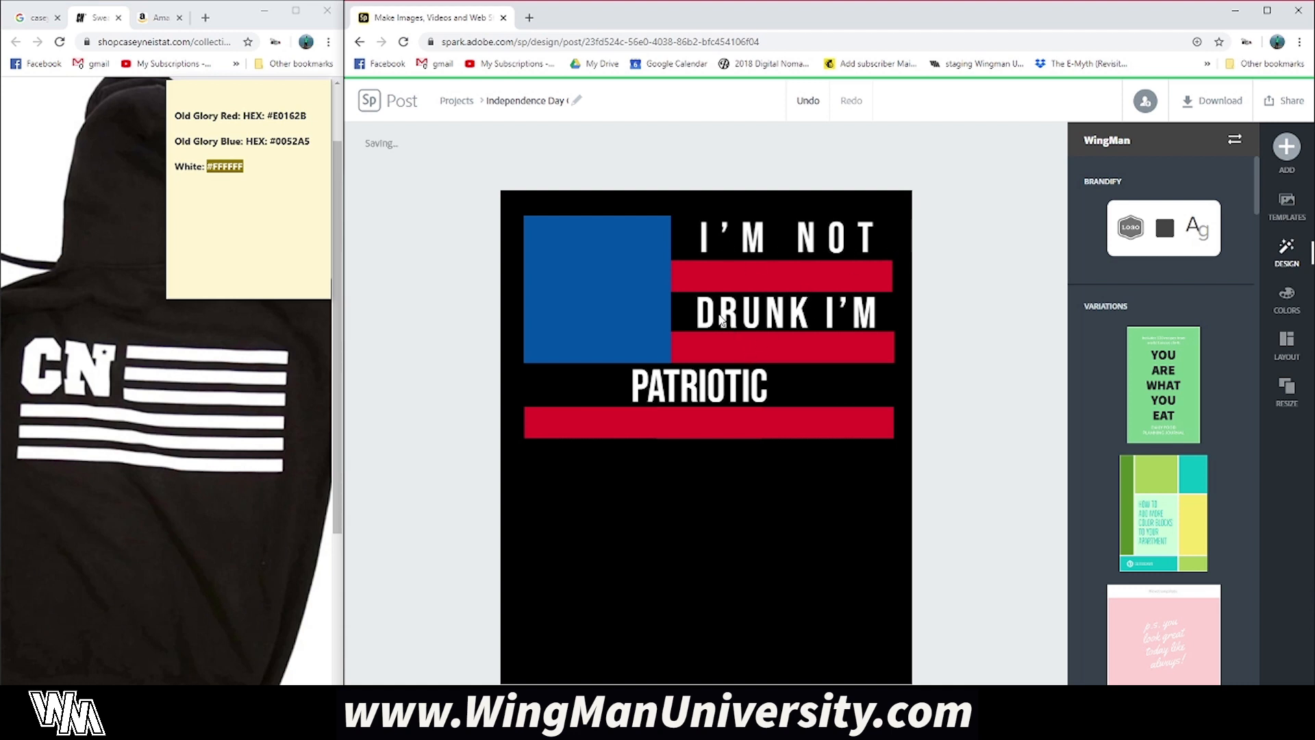
pyautogui.click(683, 393)
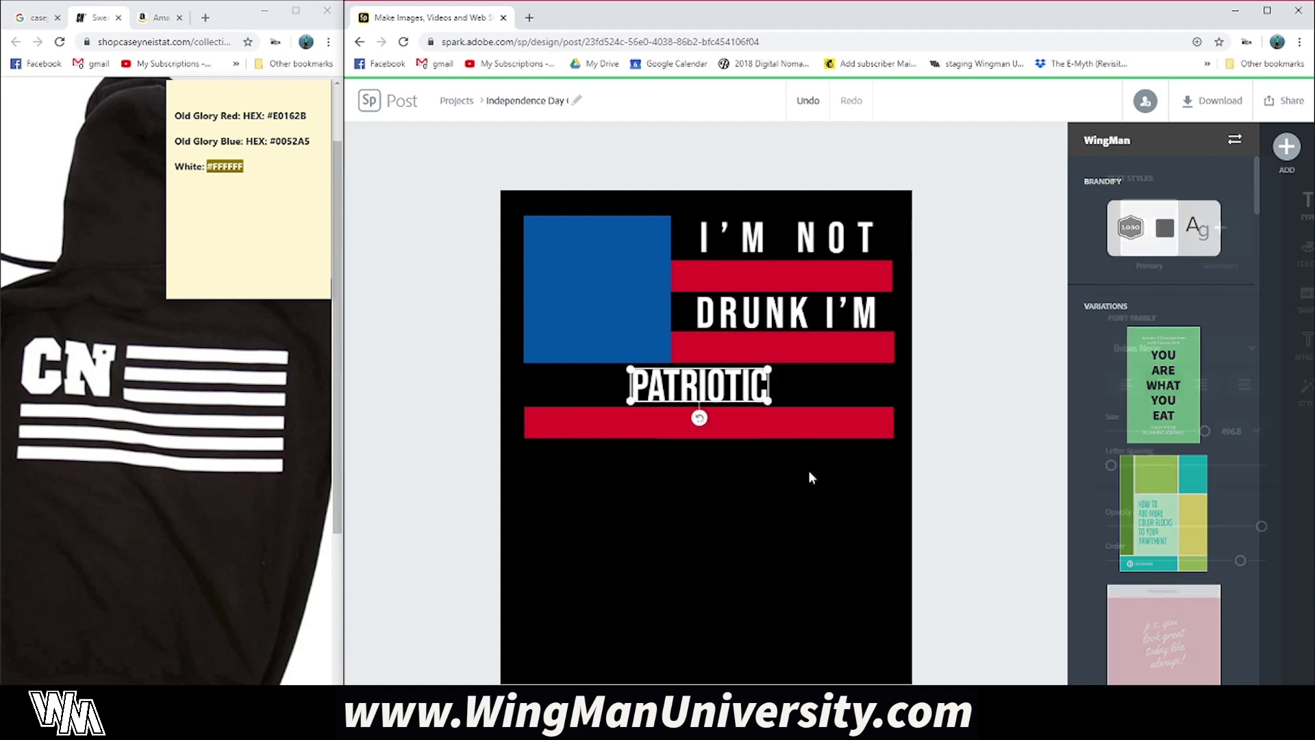
pyautogui.moveTo(1089, 466); pyautogui.dragTo(1174, 474)
# Select both overlapping bars of the bottom stripe and shift them slightly down
pyautogui.click(802, 424)
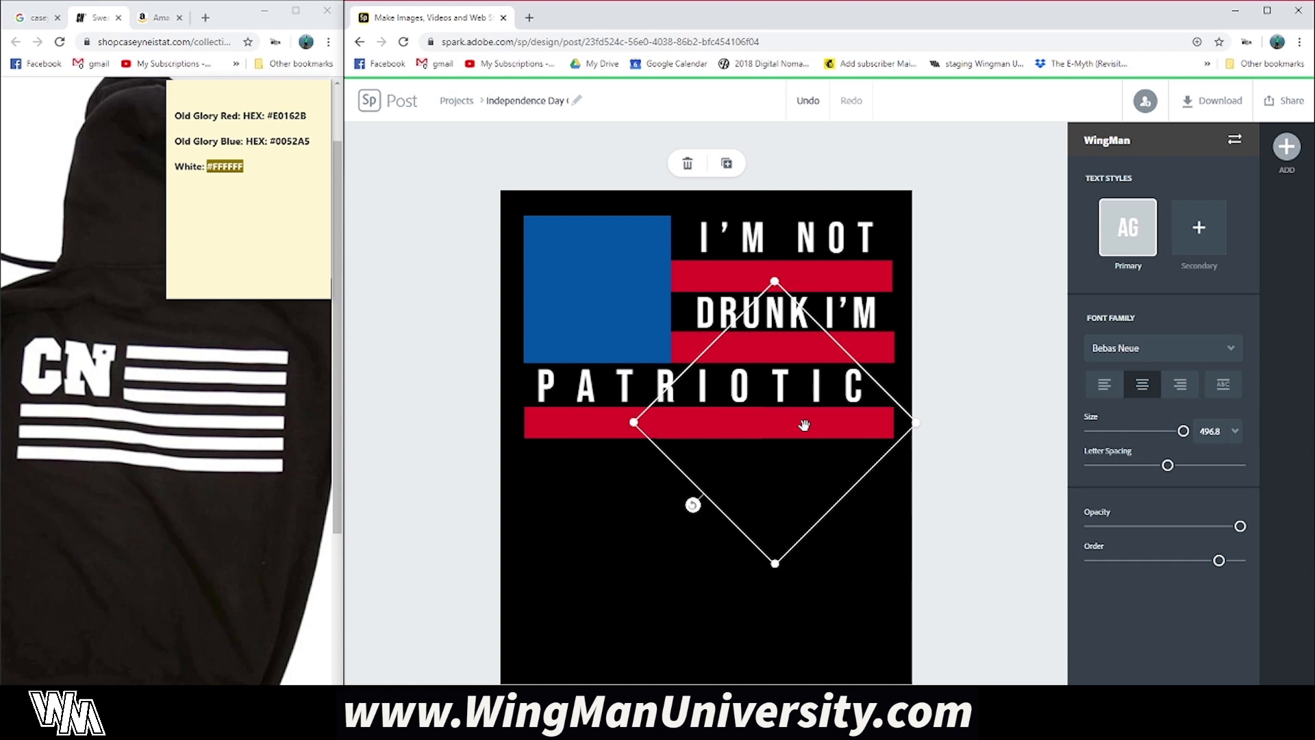
pyautogui.keyDown('shift'); pyautogui.click(588, 432); pyautogui.keyUp('shift')
pyautogui.moveTo(712, 432); pyautogui.dragTo(712, 442)
# Enlarge "Patriotic" to span the bottom stripe's full width and centre it vertically in the gap above that stripe
pyautogui.click(700, 410)
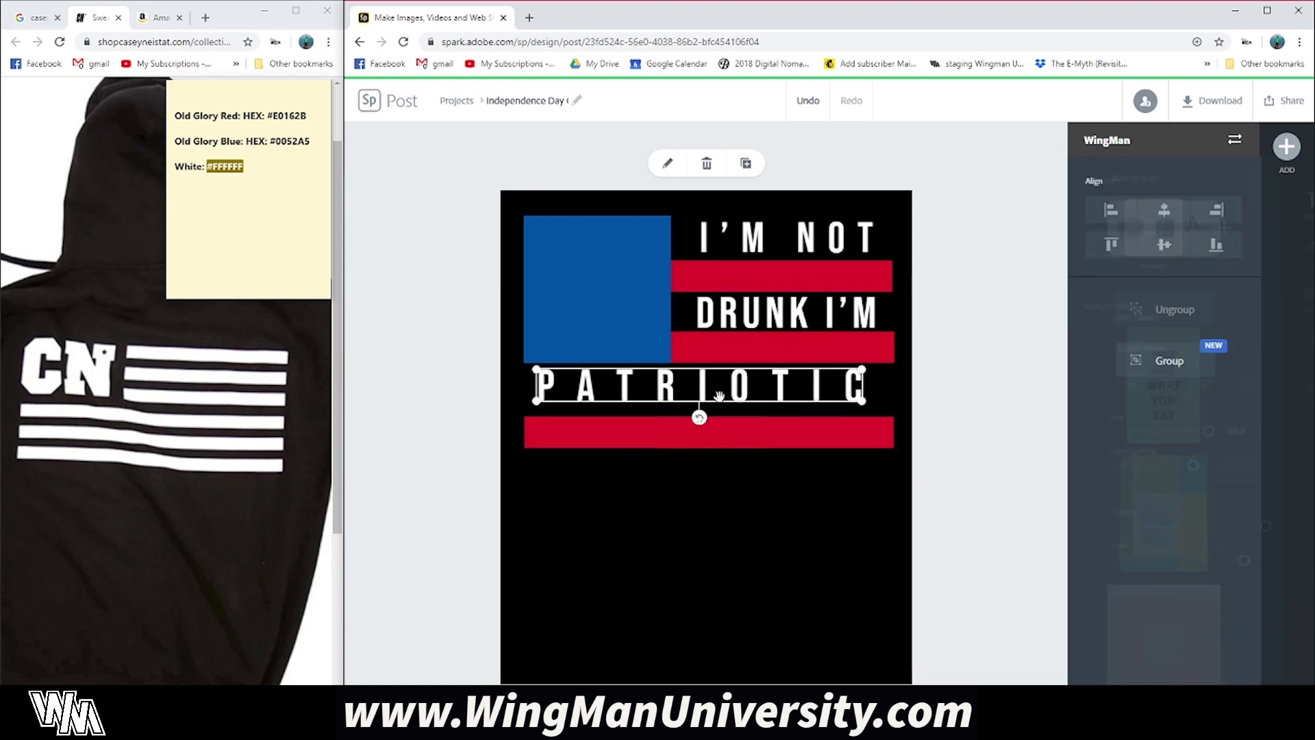
pyautogui.moveTo(872, 411); pyautogui.dragTo(896, 405)
pyautogui.moveTo(811, 394); pyautogui.dragTo(800, 391)
pyautogui.moveTo(880, 373); pyautogui.dragTo(891, 368)
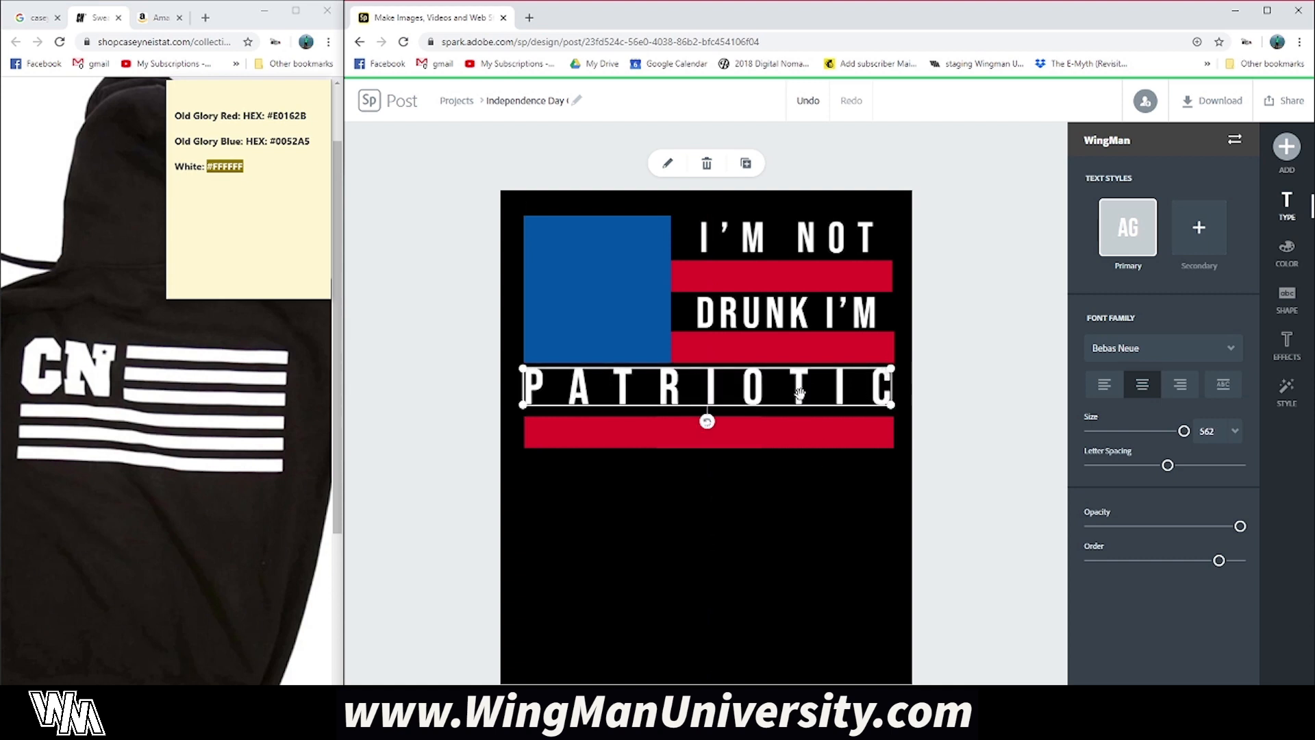
pyautogui.moveTo(799, 392); pyautogui.dragTo(784, 418)
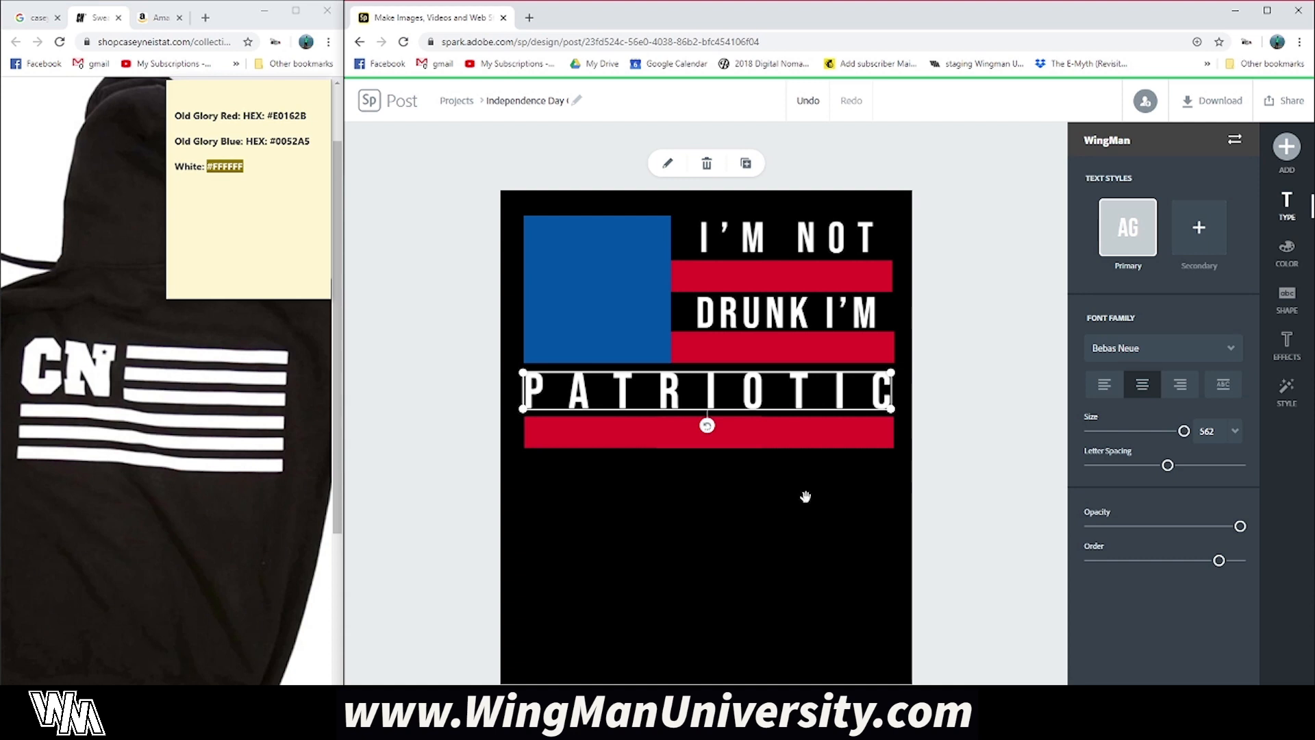
pyautogui.click(805, 496)
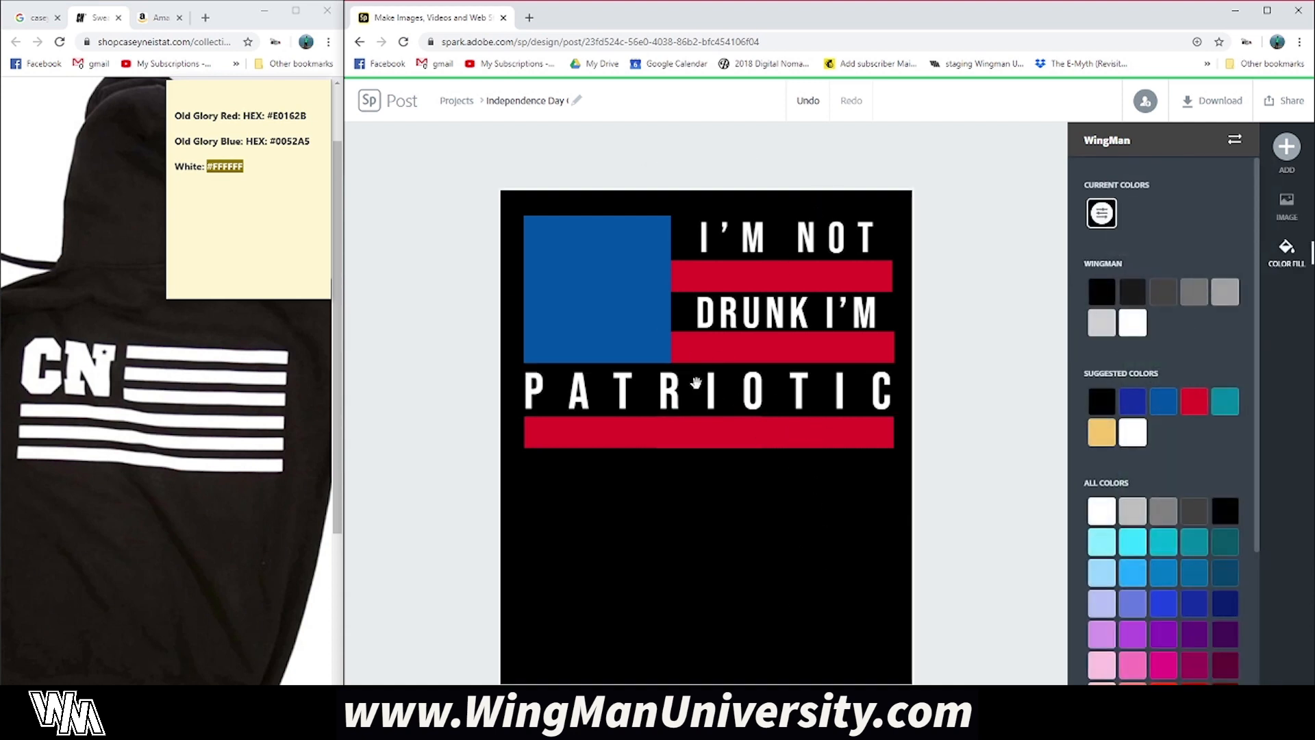
# Tighten the letter spacing of "Patriotic" so the word is narrower than the stripe beneath it
pyautogui.click(722, 393)
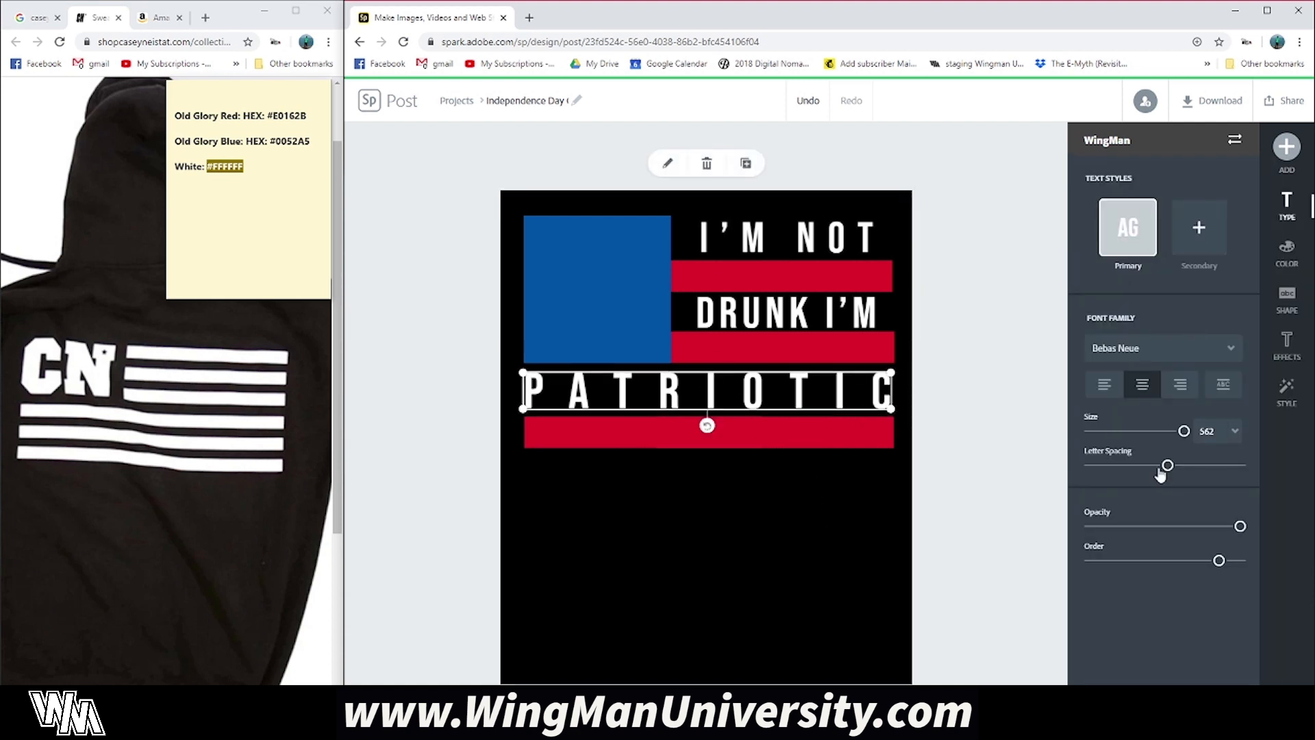
pyautogui.moveTo(1169, 473); pyautogui.dragTo(1144, 475)
pyautogui.click(753, 520)
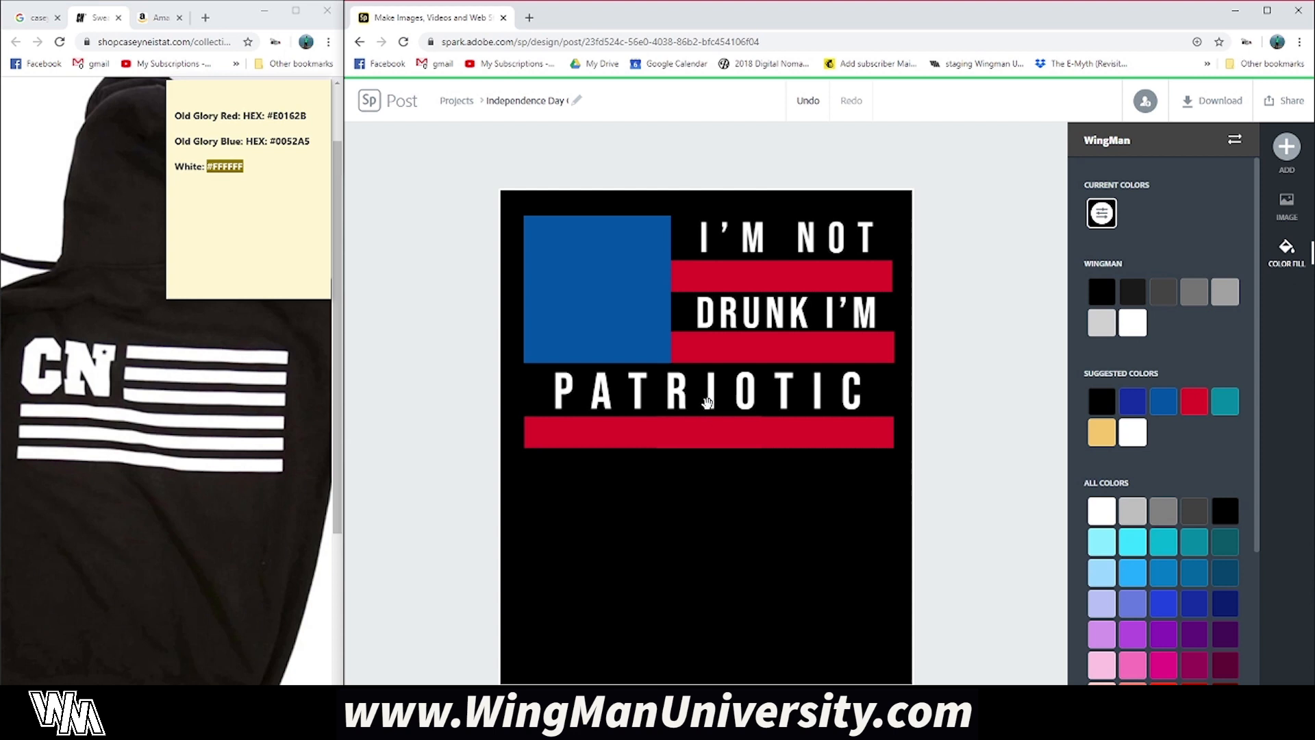
# Shorten "Drunk I'm" to "Drunk", widen its letter spacing to match the line above, and align it beneath "I'm Not"
pyautogui.click(784, 313)
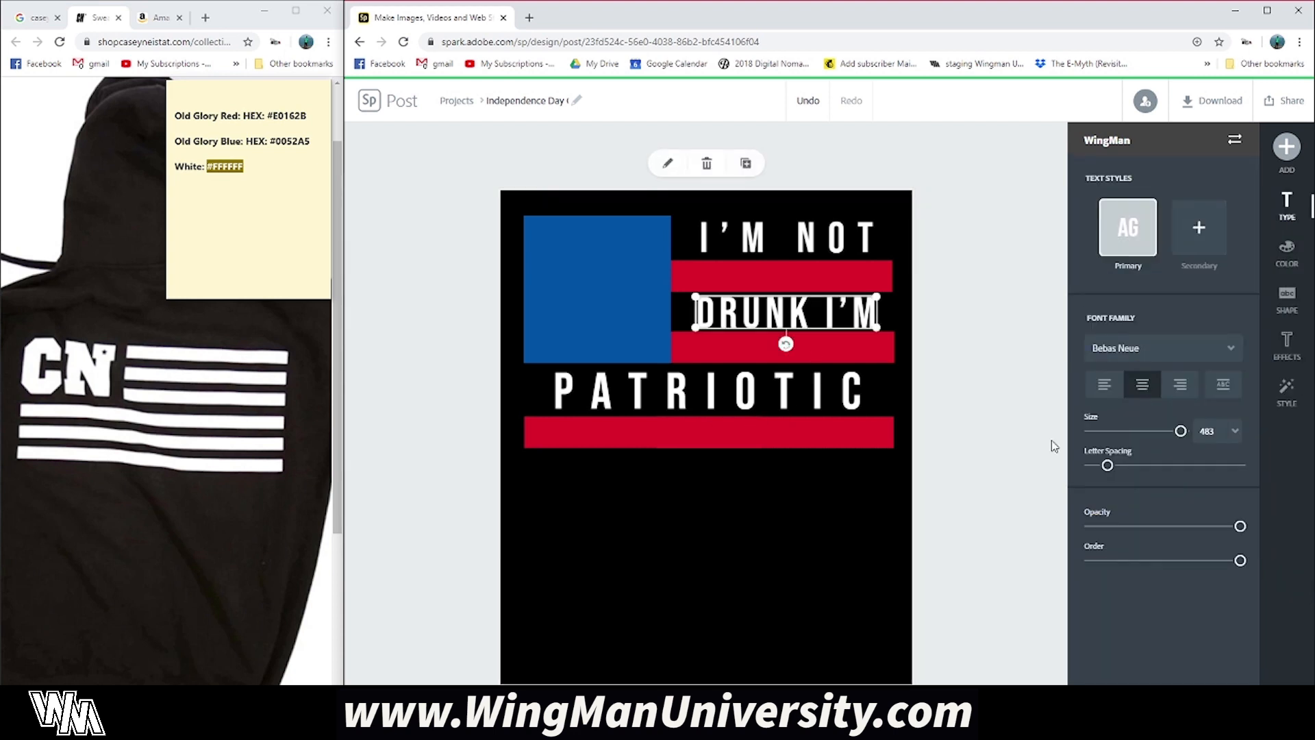
pyautogui.doubleClick(791, 321)
pyautogui.moveTo(724, 355); pyautogui.dragTo(897, 376)
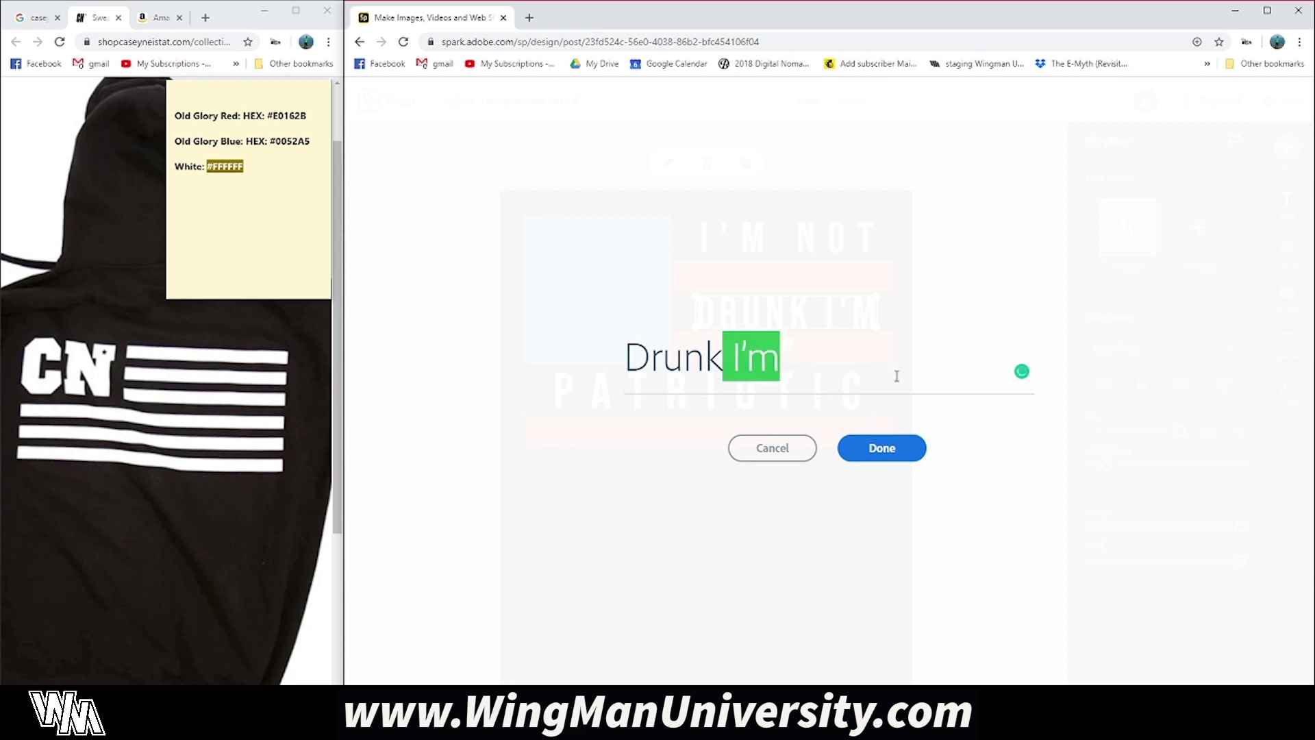
pyautogui.press('BackSpace')
pyautogui.click(880, 449)
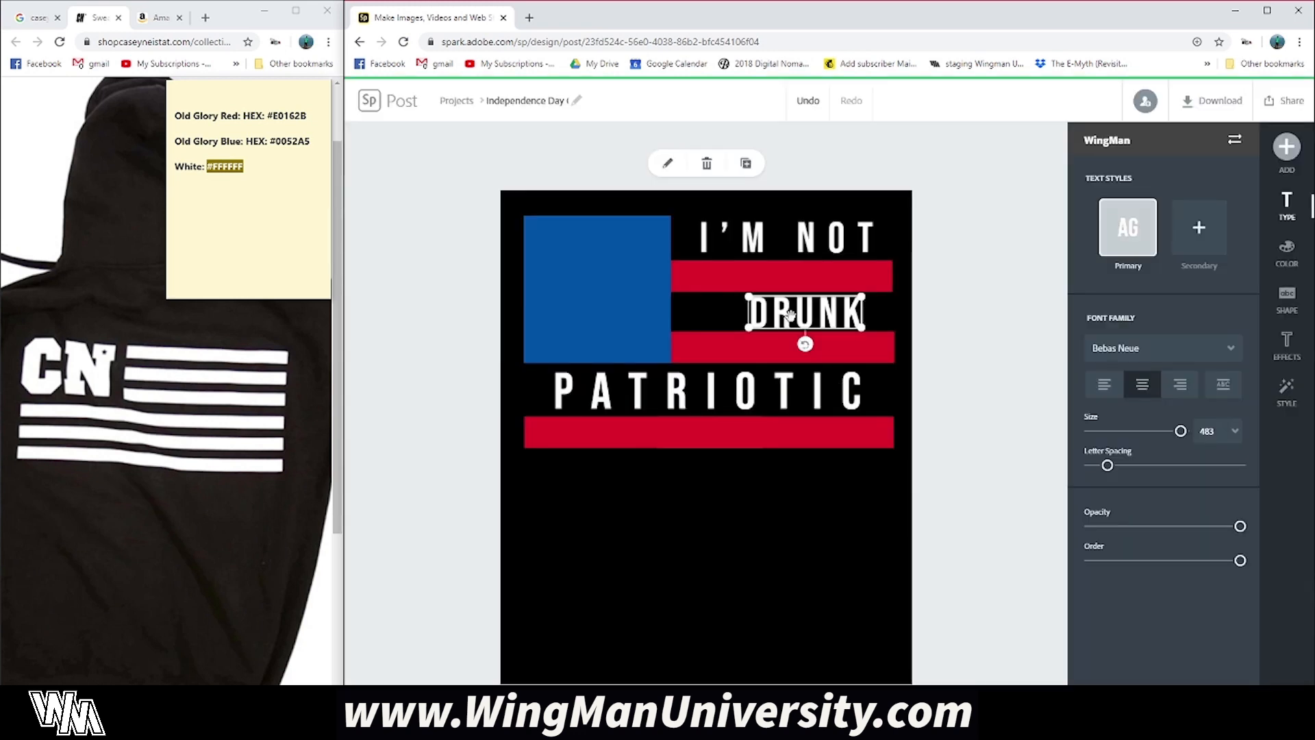
pyautogui.moveTo(1109, 471); pyautogui.dragTo(1163, 467)
pyautogui.moveTo(825, 306); pyautogui.dragTo(841, 308)
# Change the bottom text line to "I'm Patriotic" and resize it to span the bottom stripe's full width
pyautogui.doubleClick(774, 404)
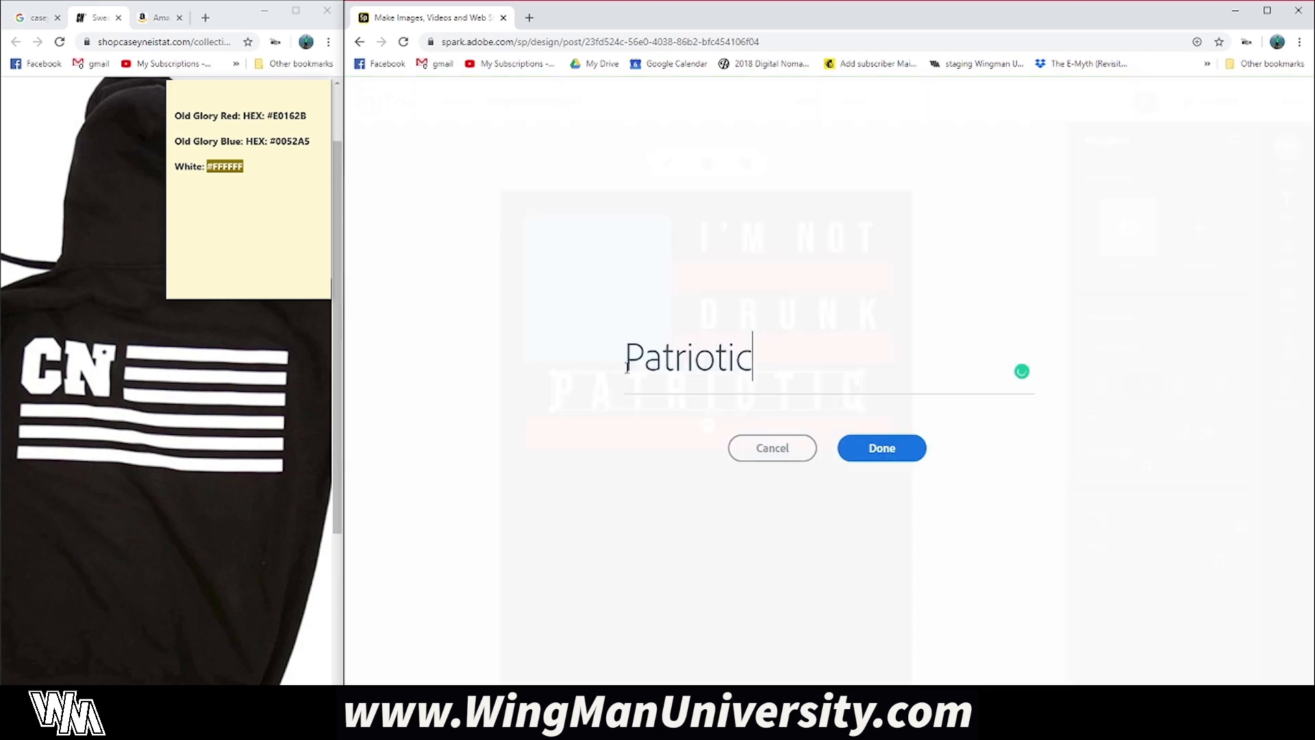
pyautogui.write("I'm")
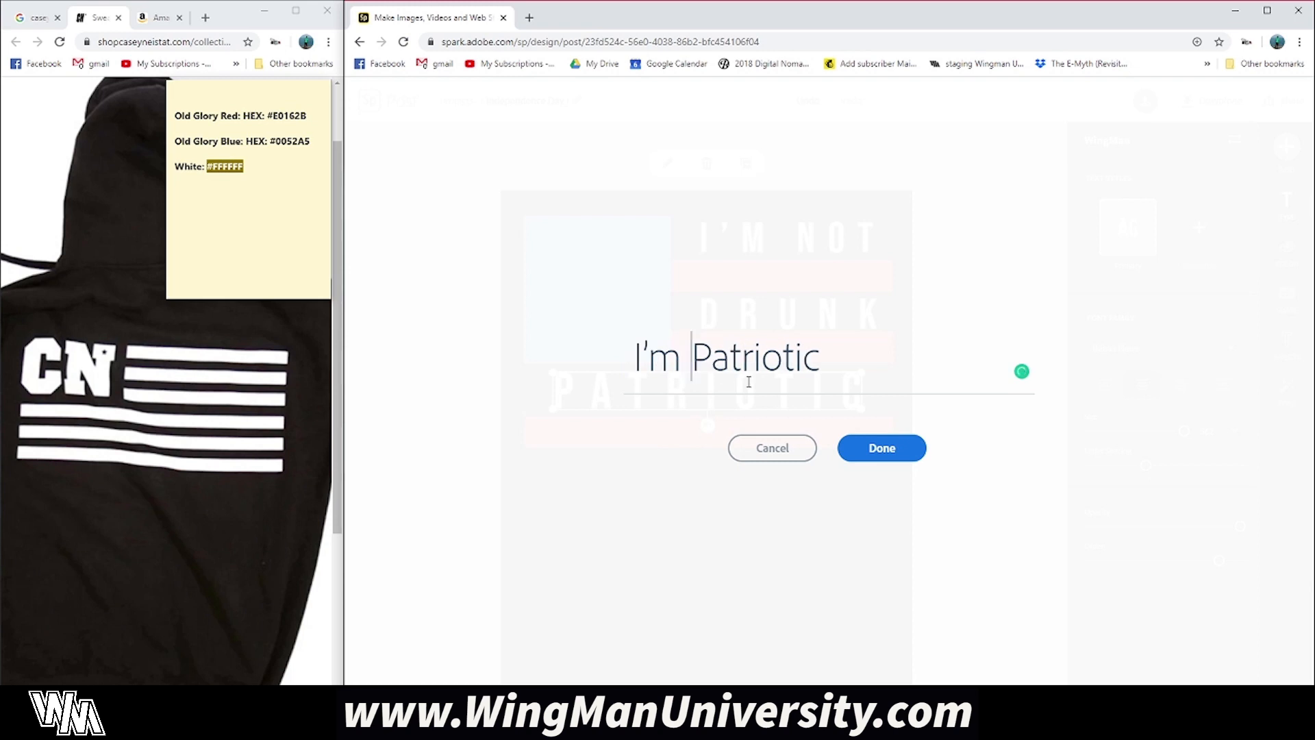
pyautogui.click(881, 450)
pyautogui.moveTo(803, 422); pyautogui.dragTo(921, 413)
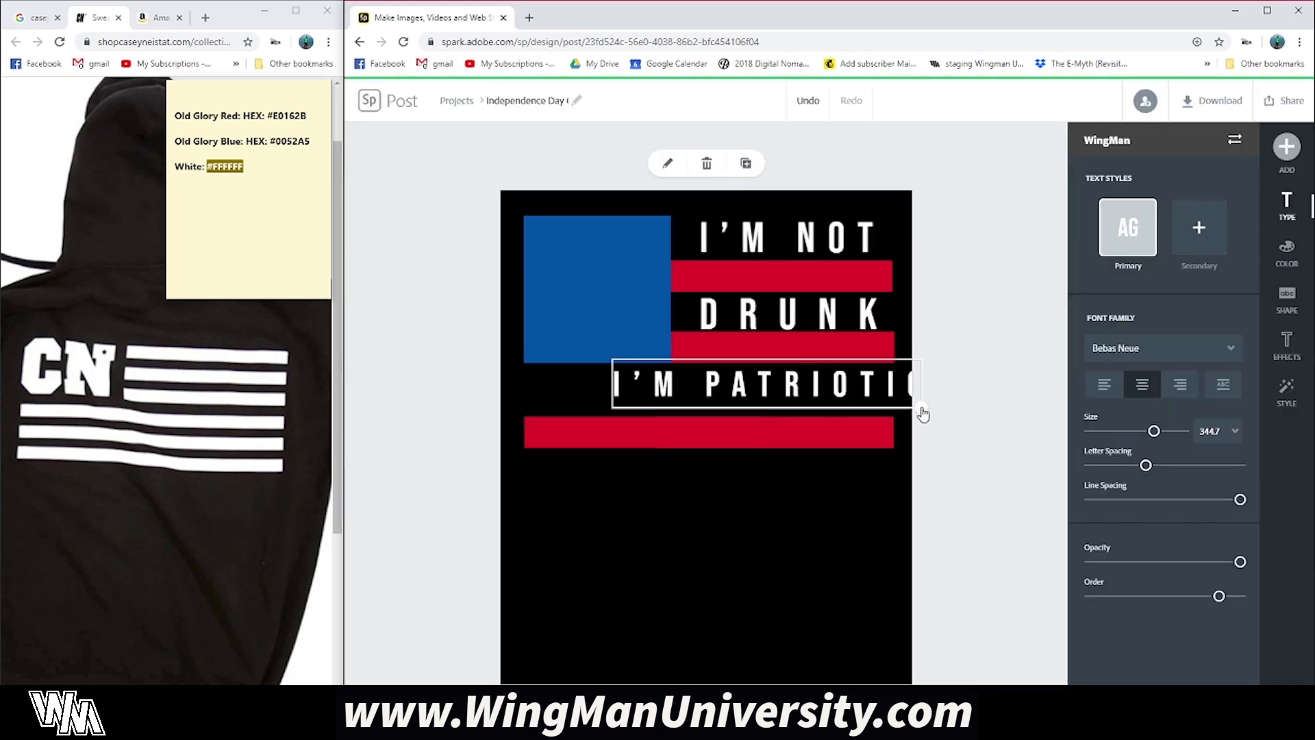
pyautogui.moveTo(819, 382); pyautogui.dragTo(731, 385)
pyautogui.moveTo(841, 401); pyautogui.dragTo(892, 421)
pyautogui.click(836, 534)
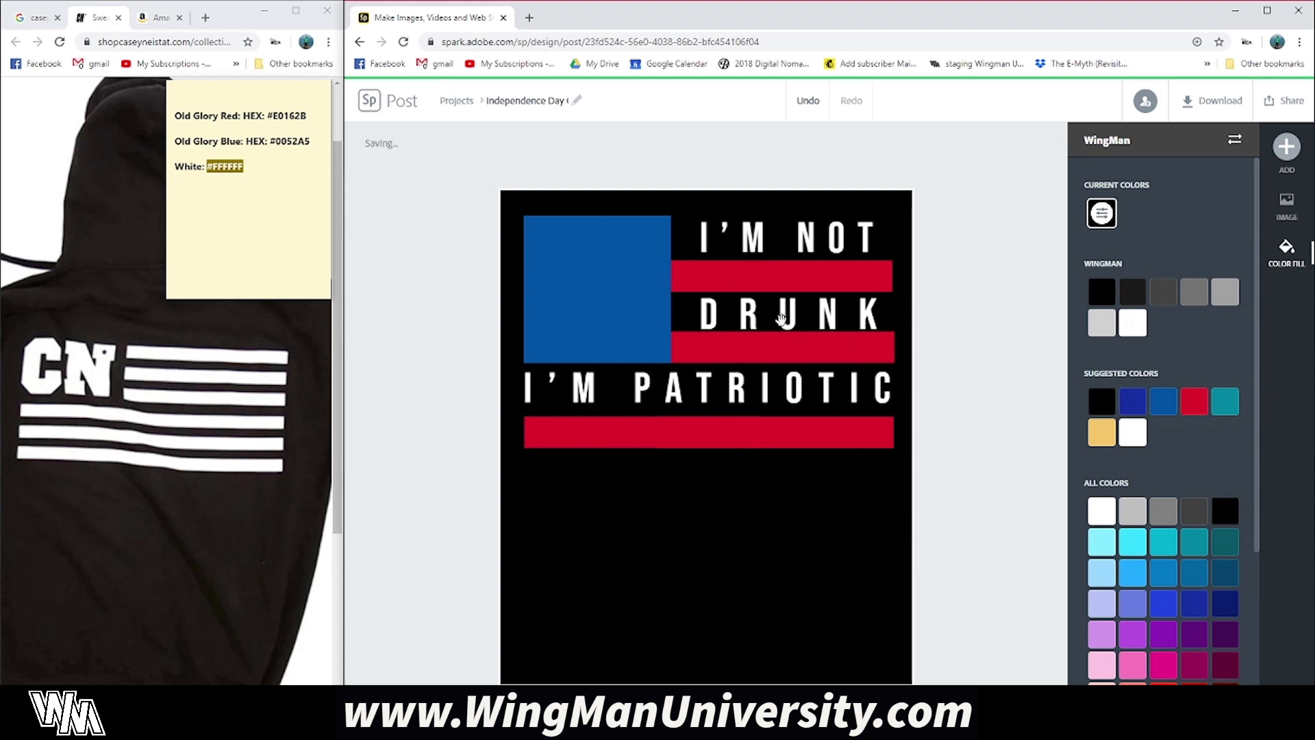
# Nudge the top red bar and the "I'm Not" text slightly up to even out the gaps
pyautogui.click(726, 312)
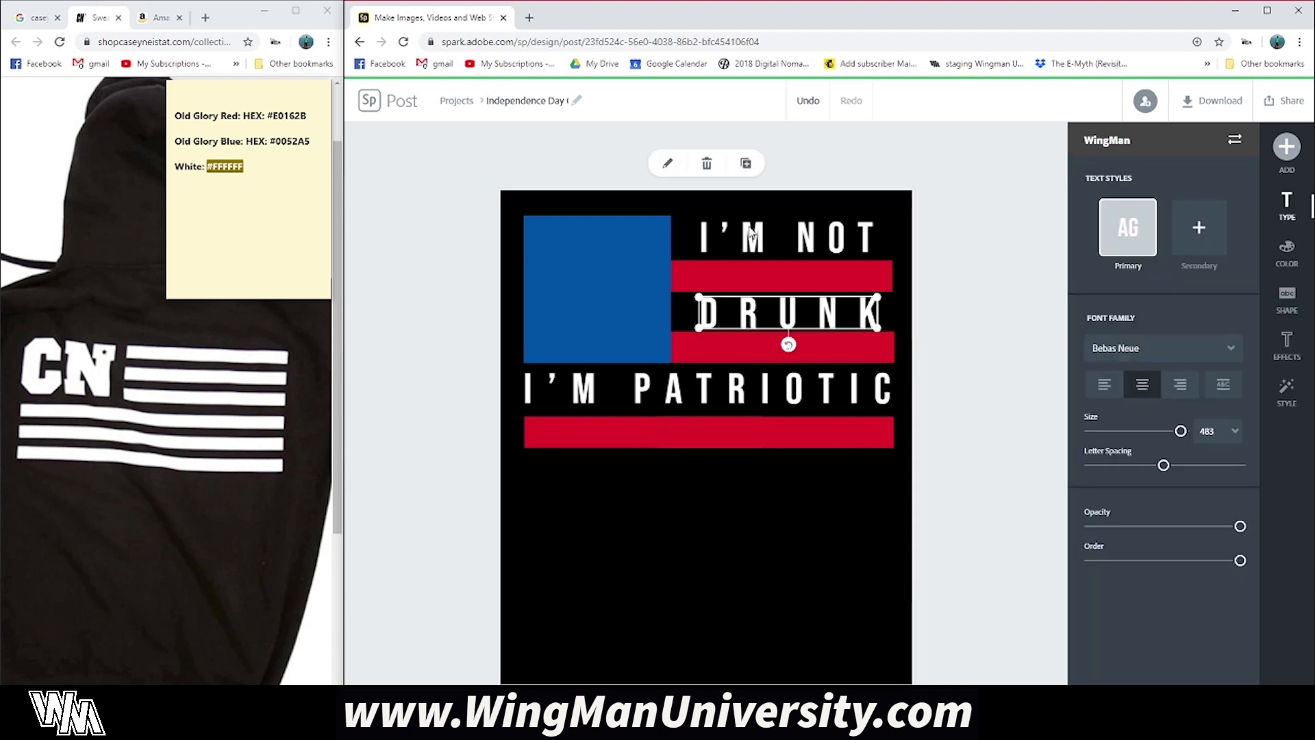
pyautogui.click(757, 270)
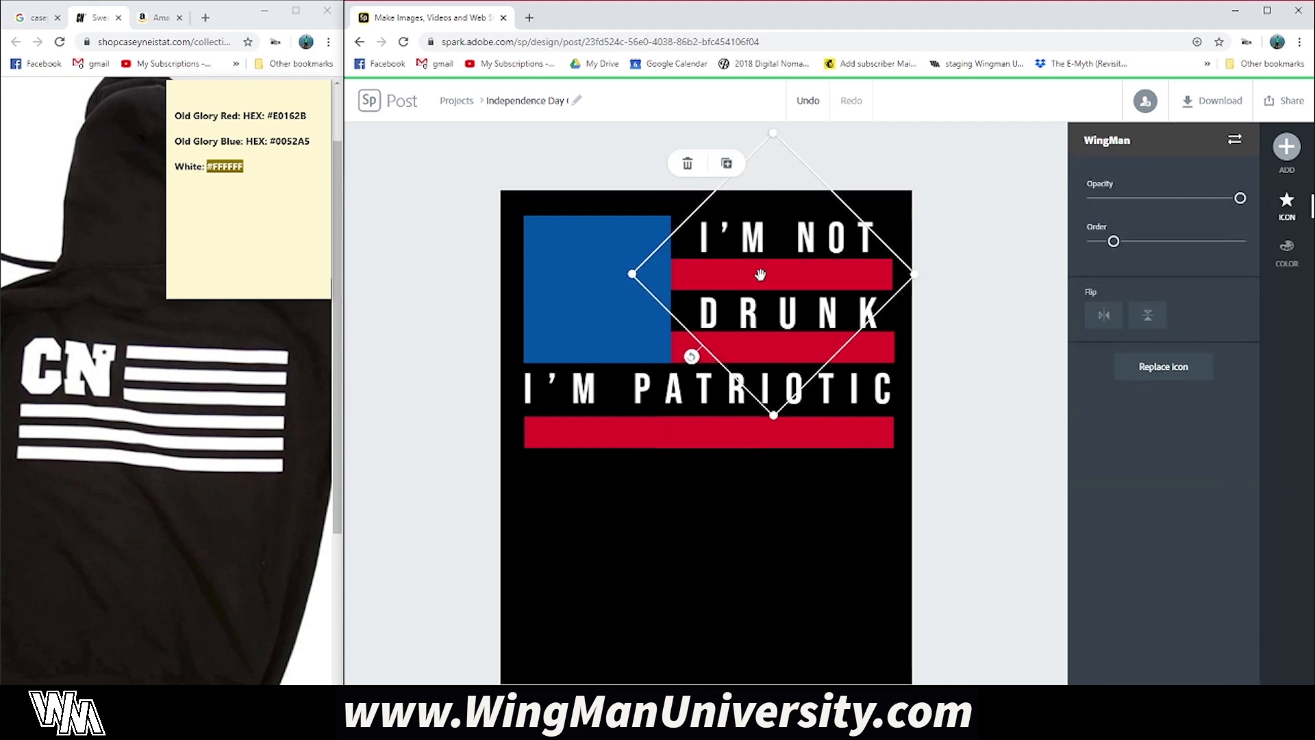
pyautogui.click(761, 243)
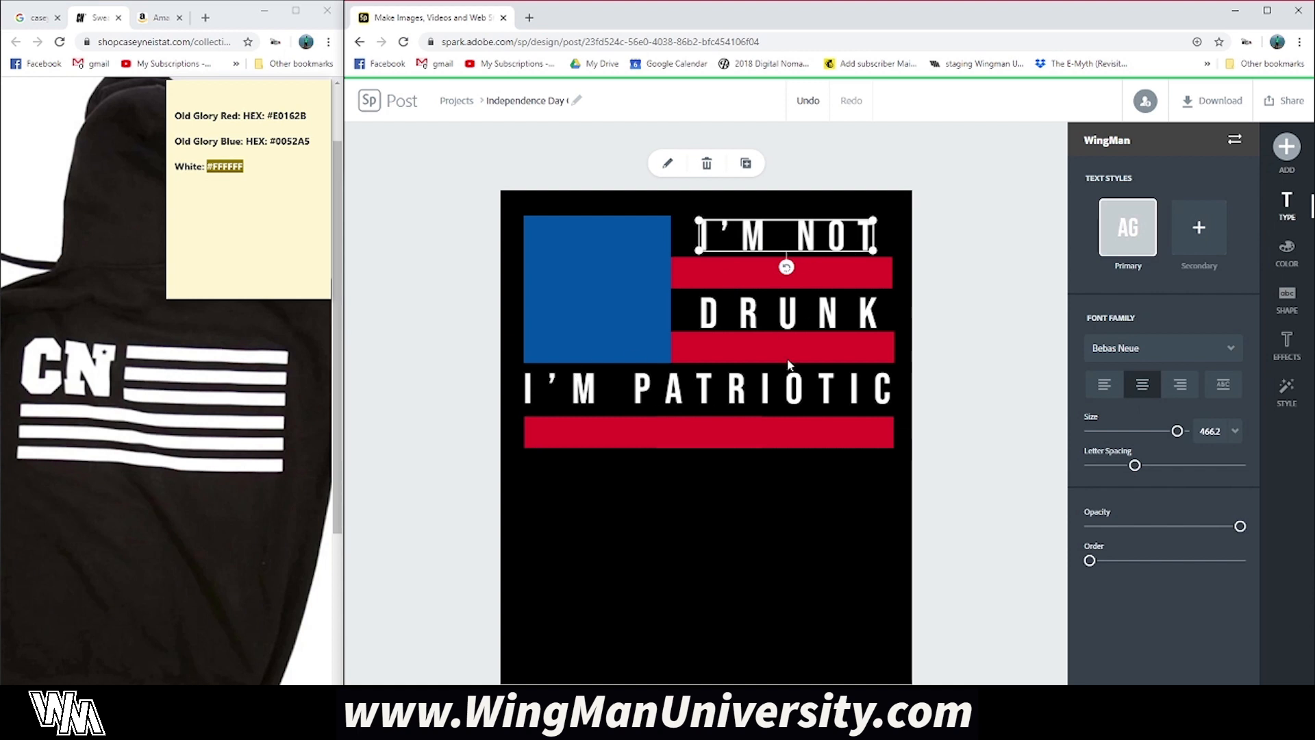
pyautogui.click(602, 252)
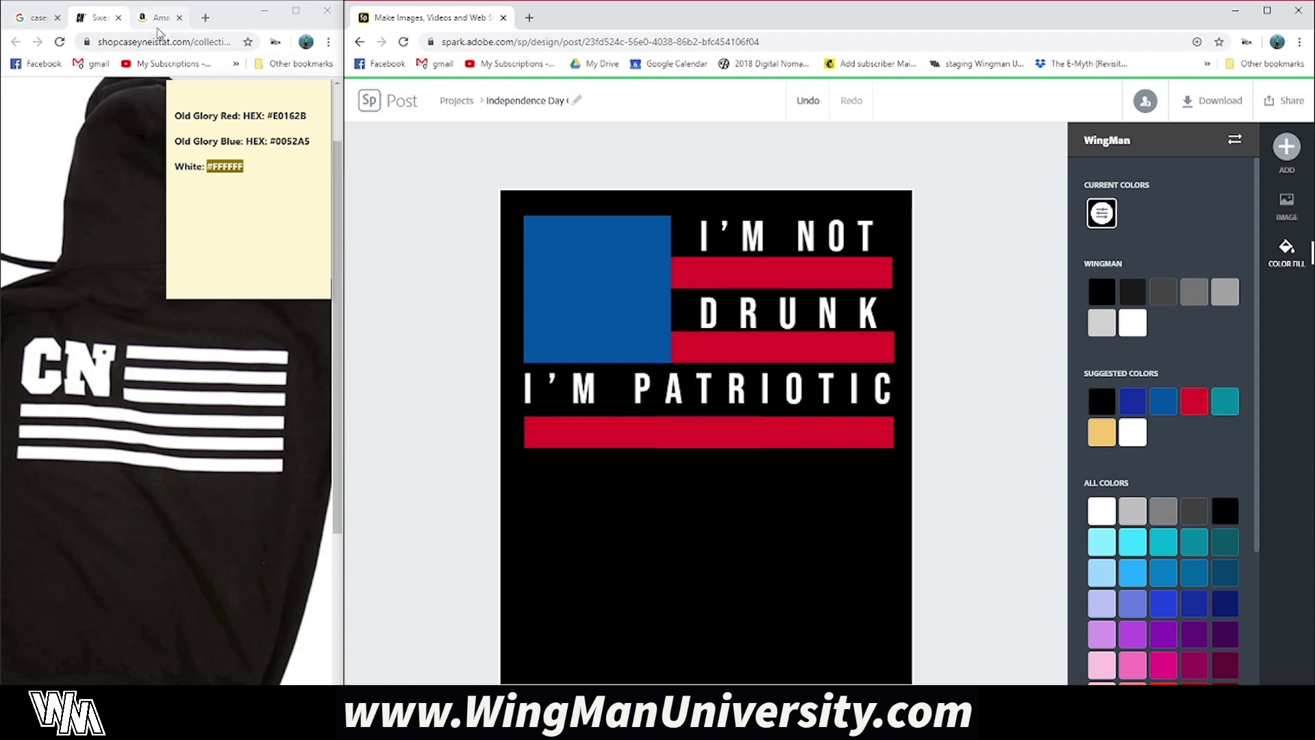
# Consult the reference T-shirt on Amazon, search the icons for "beer bottle" and add a solid bottle icon to the design
pyautogui.click(156, 17)
pyautogui.moveTo(196, 381)
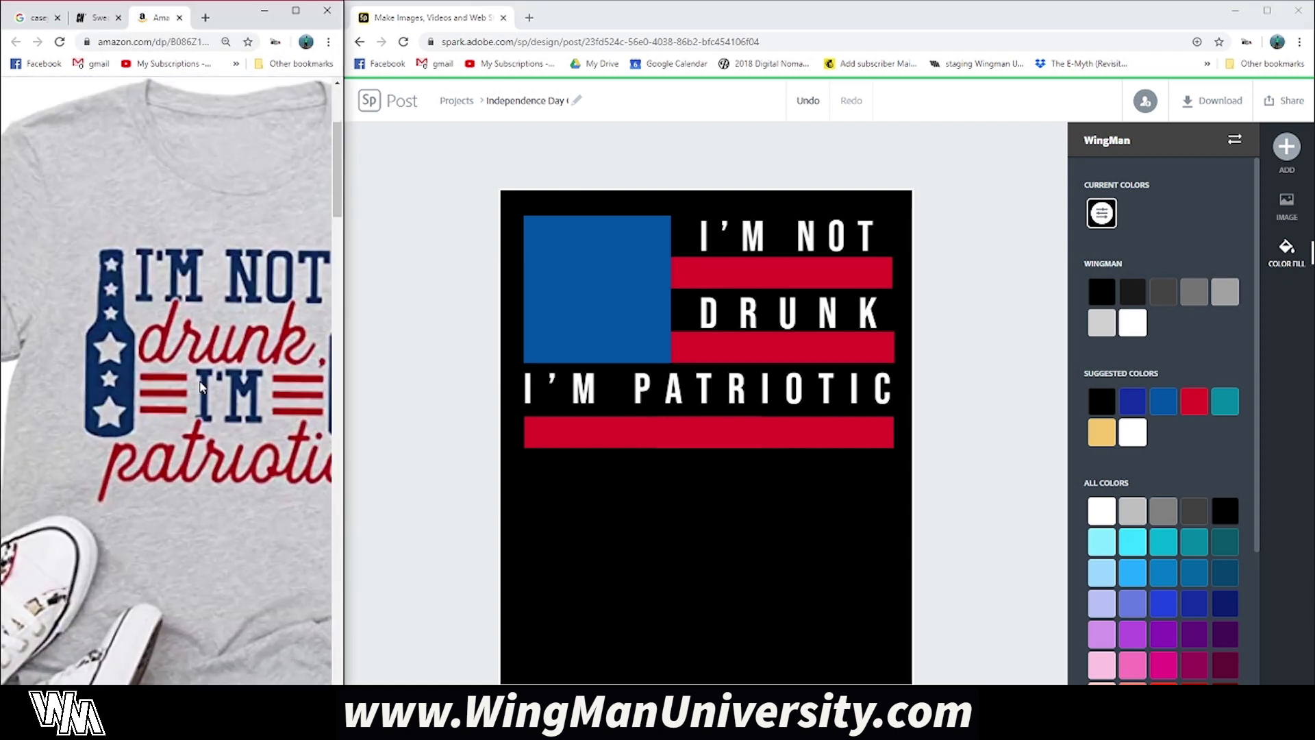
pyautogui.scroll(-3, 108, 319)
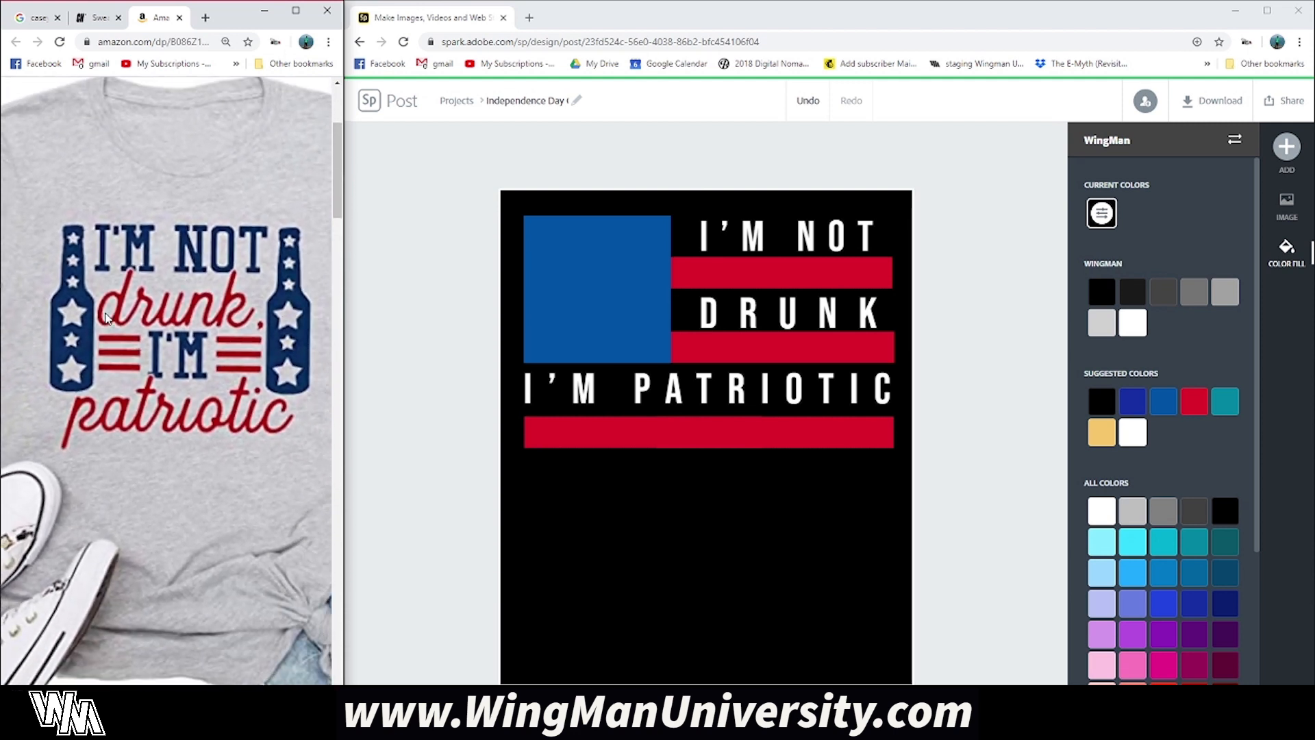
pyautogui.click(1287, 145)
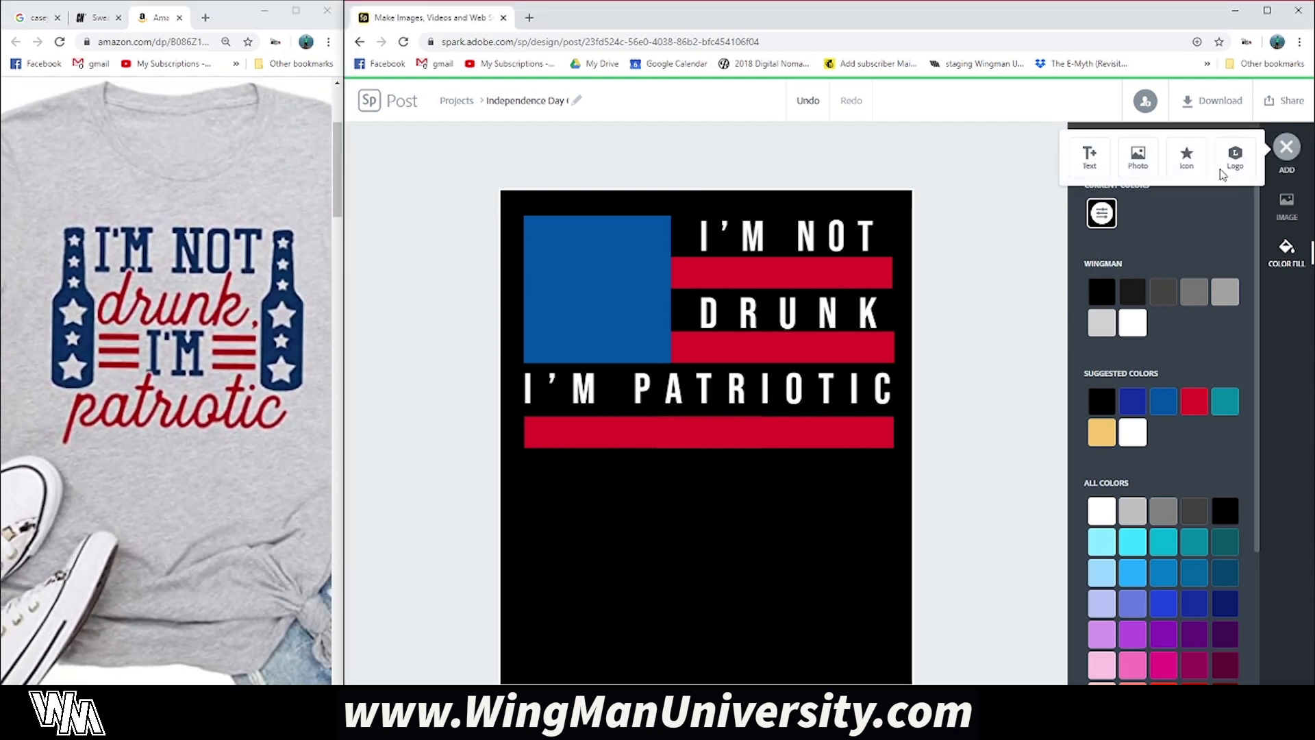
pyautogui.click(1185, 149)
pyautogui.moveTo(1159, 218); pyautogui.dragTo(1083, 214)
pyautogui.write('beer bottle')
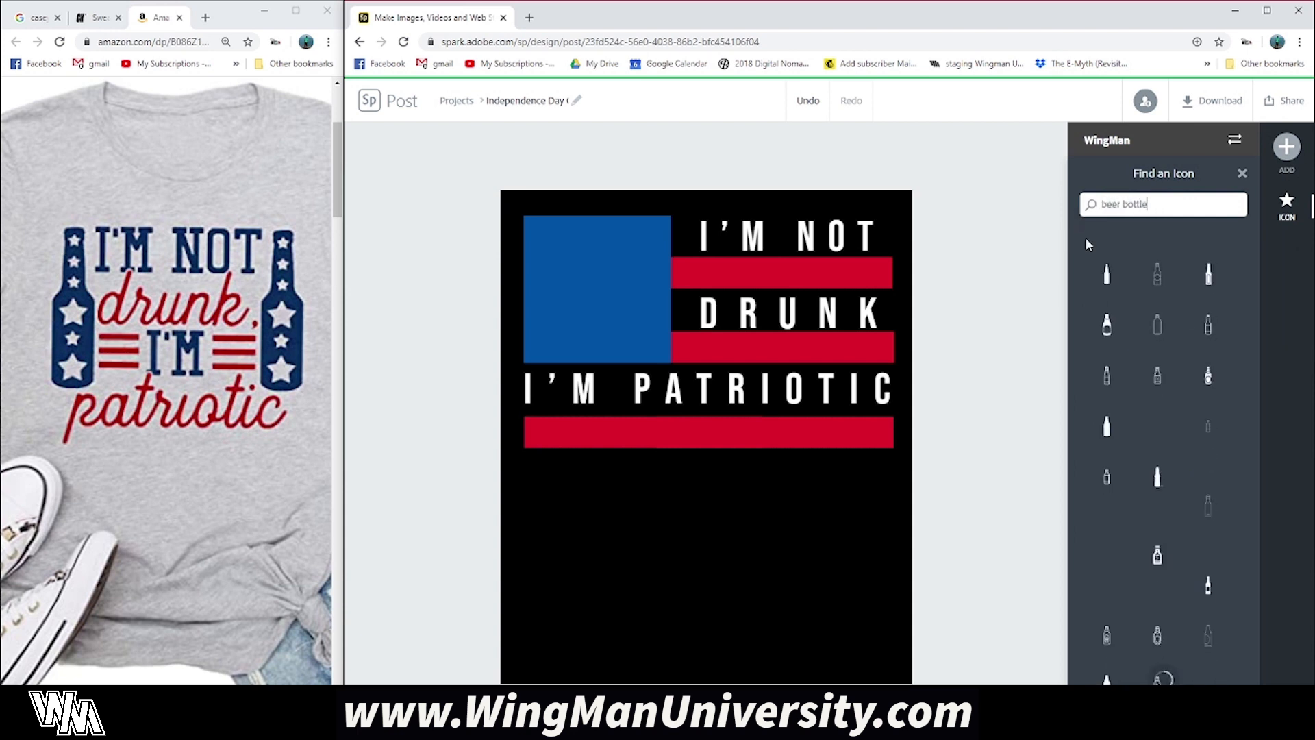
pyautogui.click(1124, 296)
# Fit the bottle icon inside the blue square along its left edge, nearly full height, and colour it white
pyautogui.moveTo(520, 620); pyautogui.dragTo(553, 306)
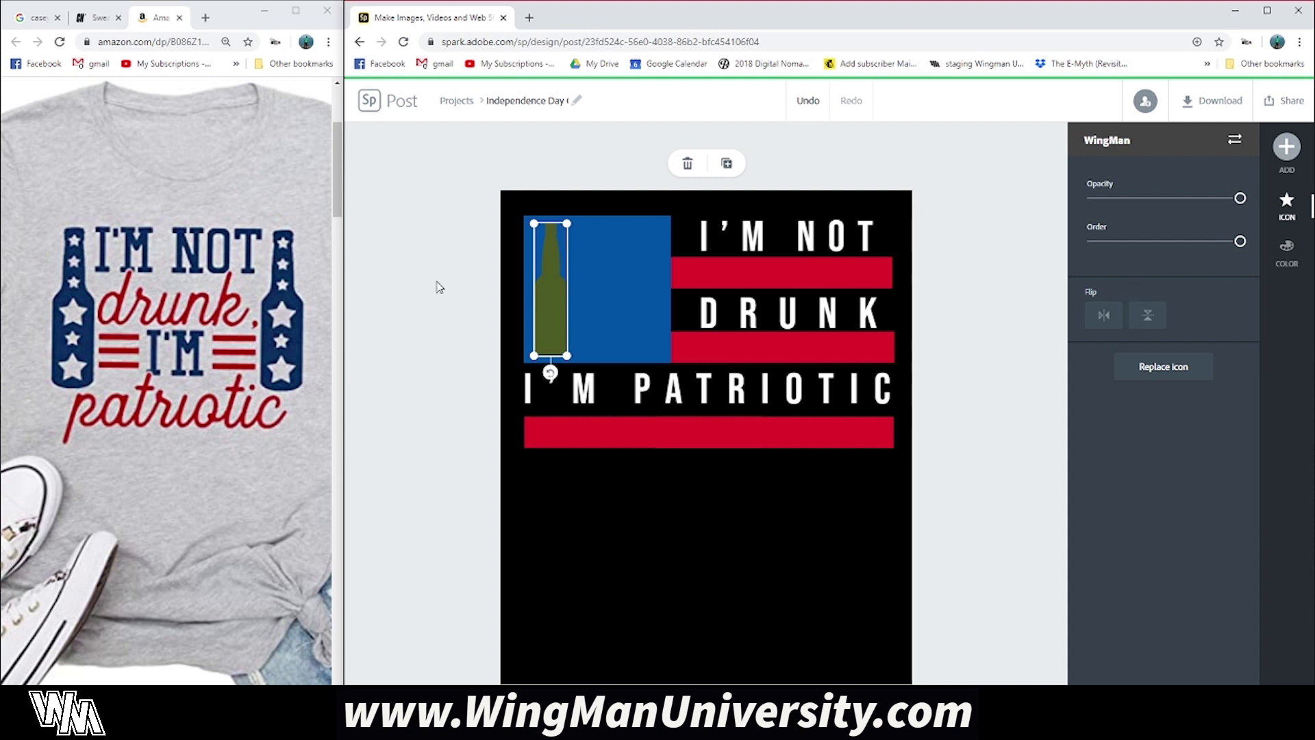
pyautogui.click(1278, 254)
pyautogui.click(1102, 478)
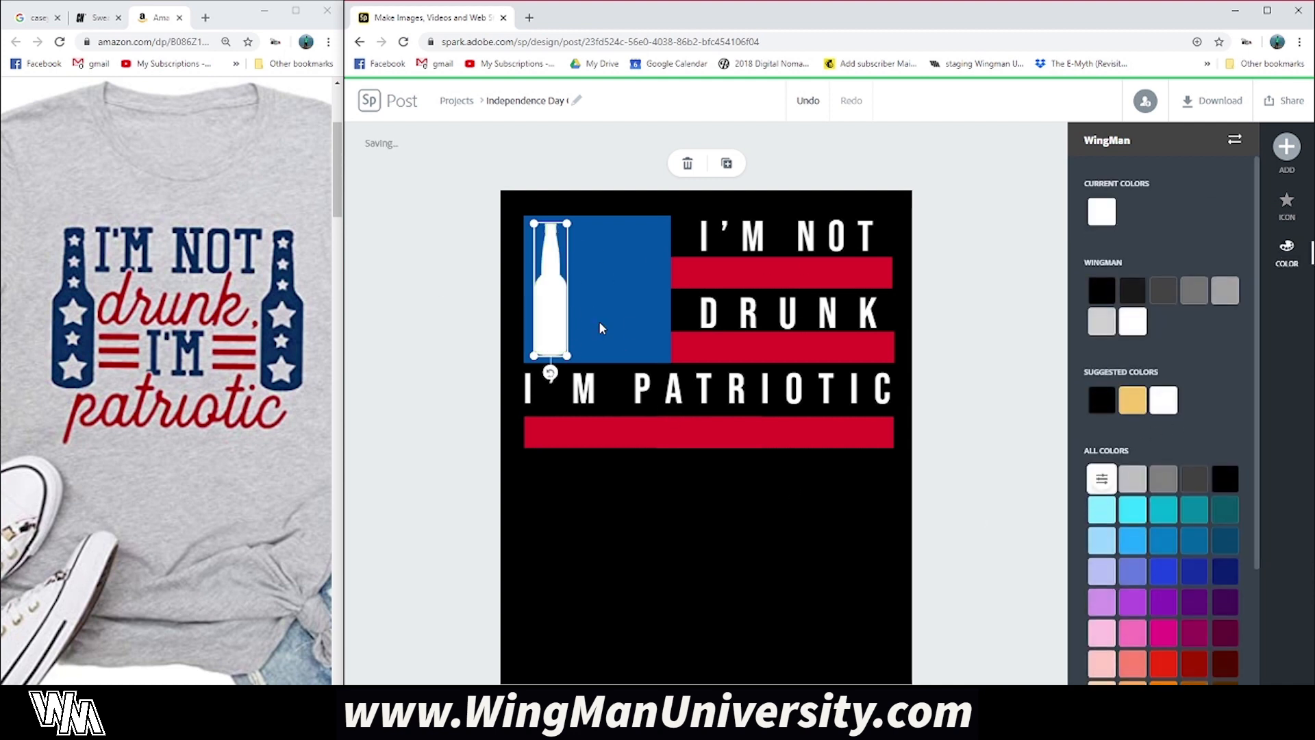
# Duplicate the white bottle icon twice and space the copies evenly across the blue square beside the original
pyautogui.click(726, 163)
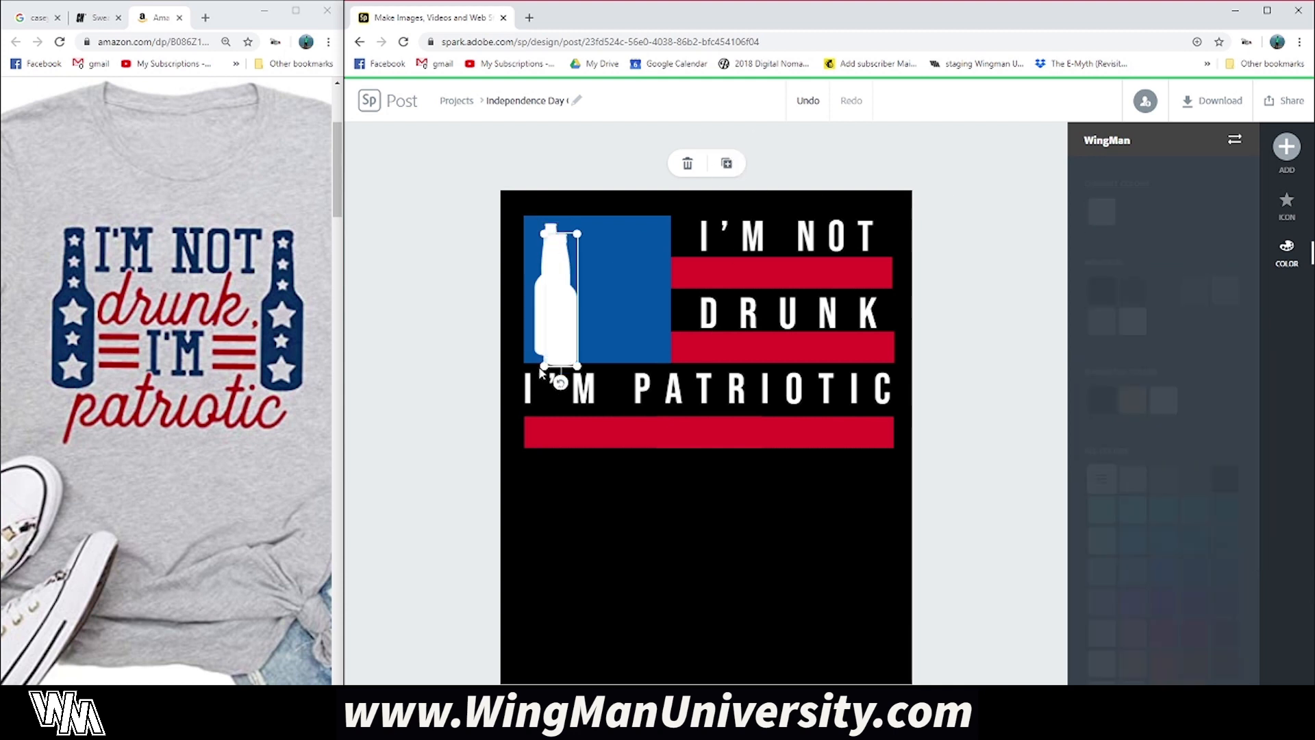
pyautogui.moveTo(556, 317); pyautogui.dragTo(641, 316)
pyautogui.click(726, 163)
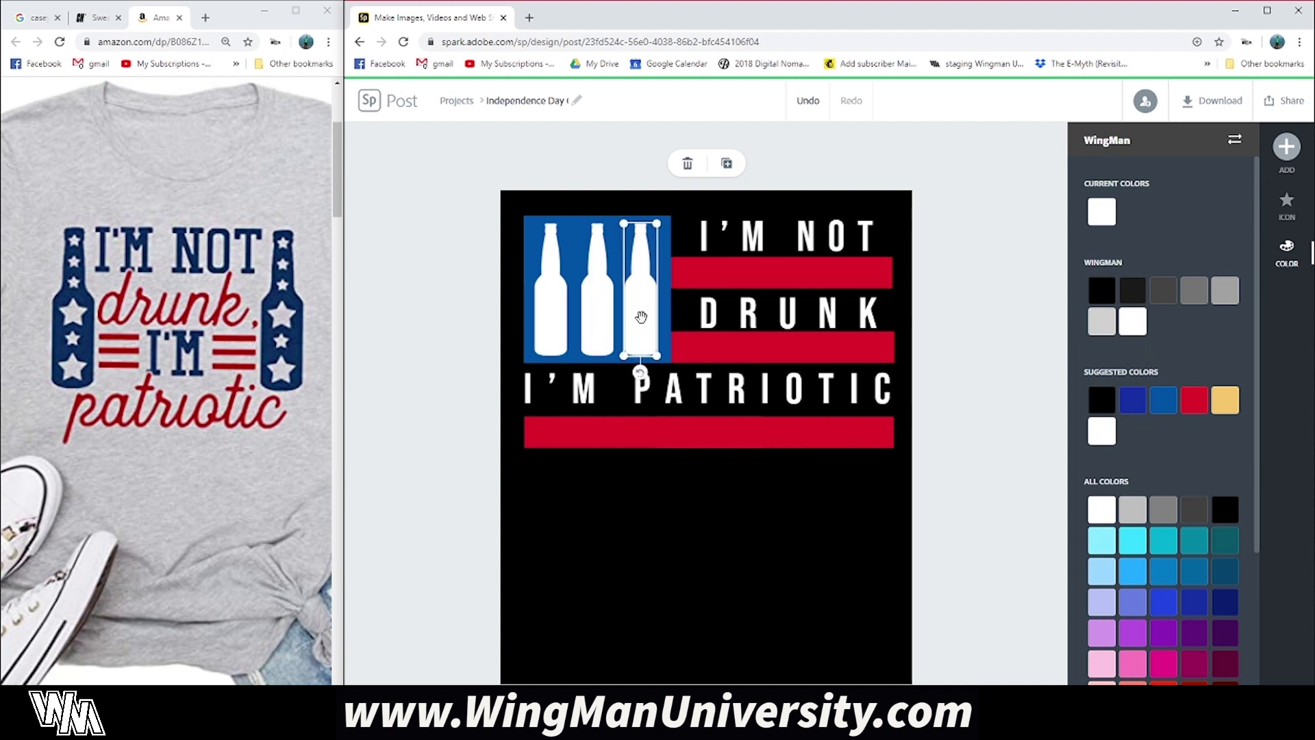
pyautogui.press('Right')
pyautogui.press('Right')
pyautogui.press('Right')
pyautogui.press('Right')
# Group the three bottle icons inside the blue square into a single object
pyautogui.keyDown('shift'); pyautogui.click(598, 322); pyautogui.keyUp('shift')
pyautogui.keyDown('shift'); pyautogui.click(552, 322); pyautogui.keyUp('shift')
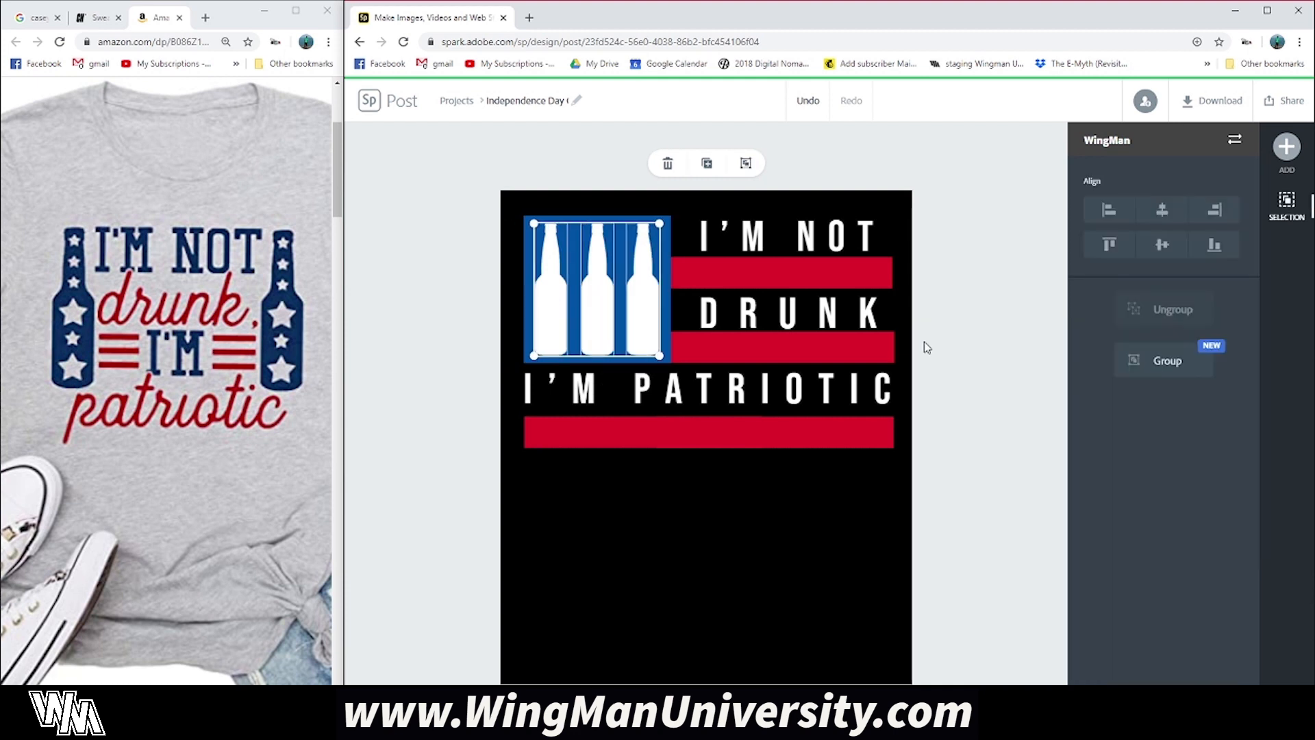
pyautogui.click(1163, 366)
pyautogui.press('Left')
pyautogui.press('Right')
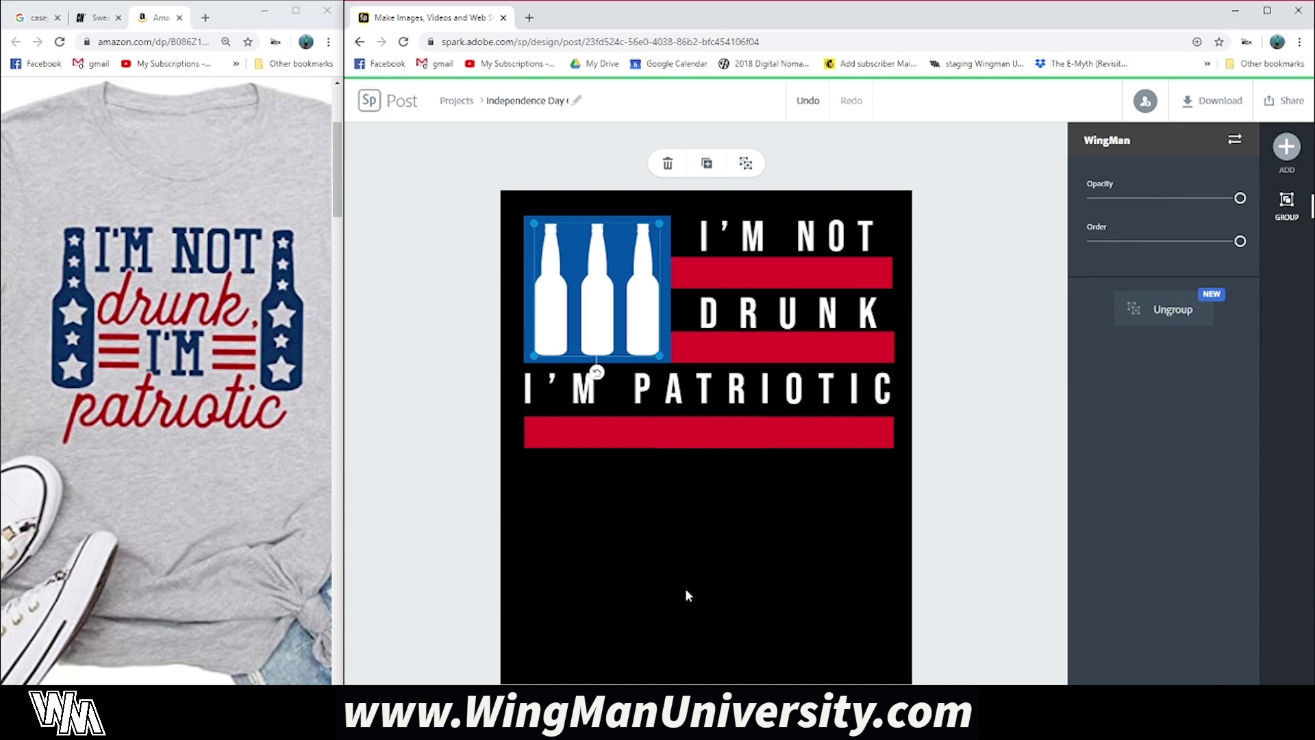
pyautogui.click(688, 595)
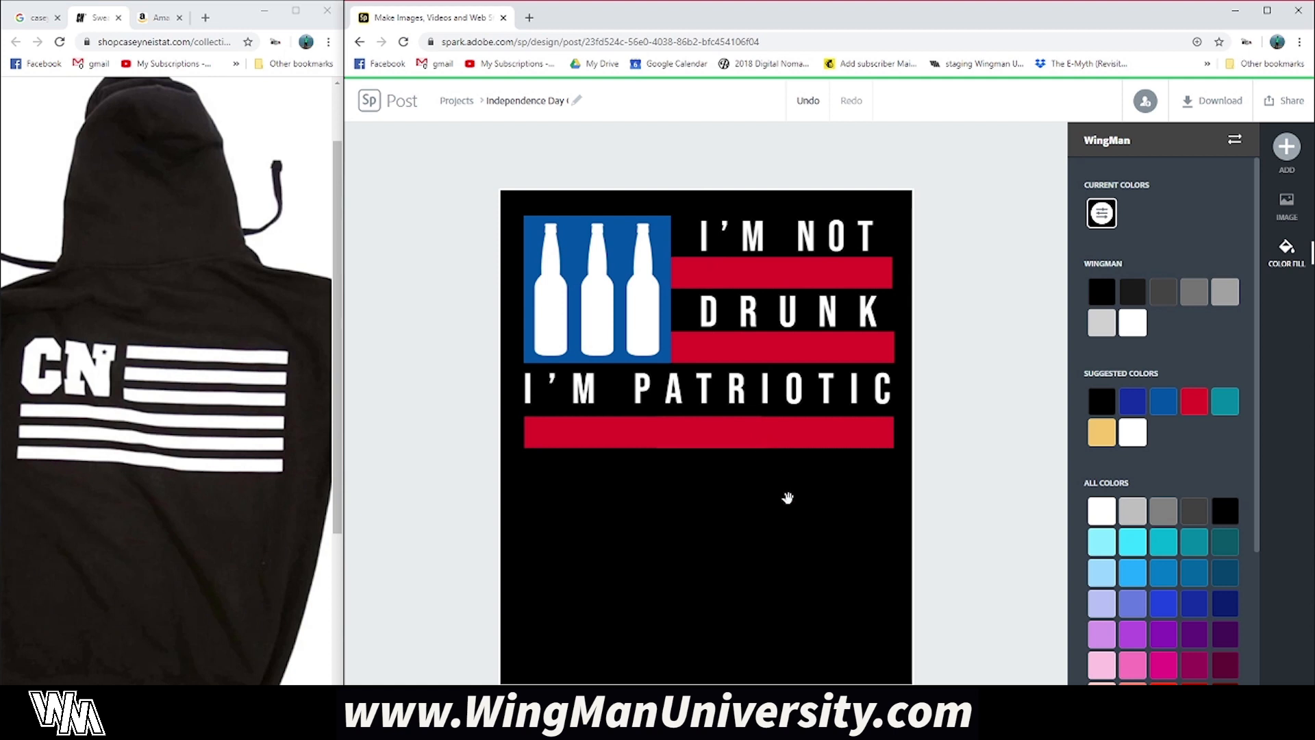
# Change the top text line "I'm Not" to "Happy"
pyautogui.doubleClick(811, 236)
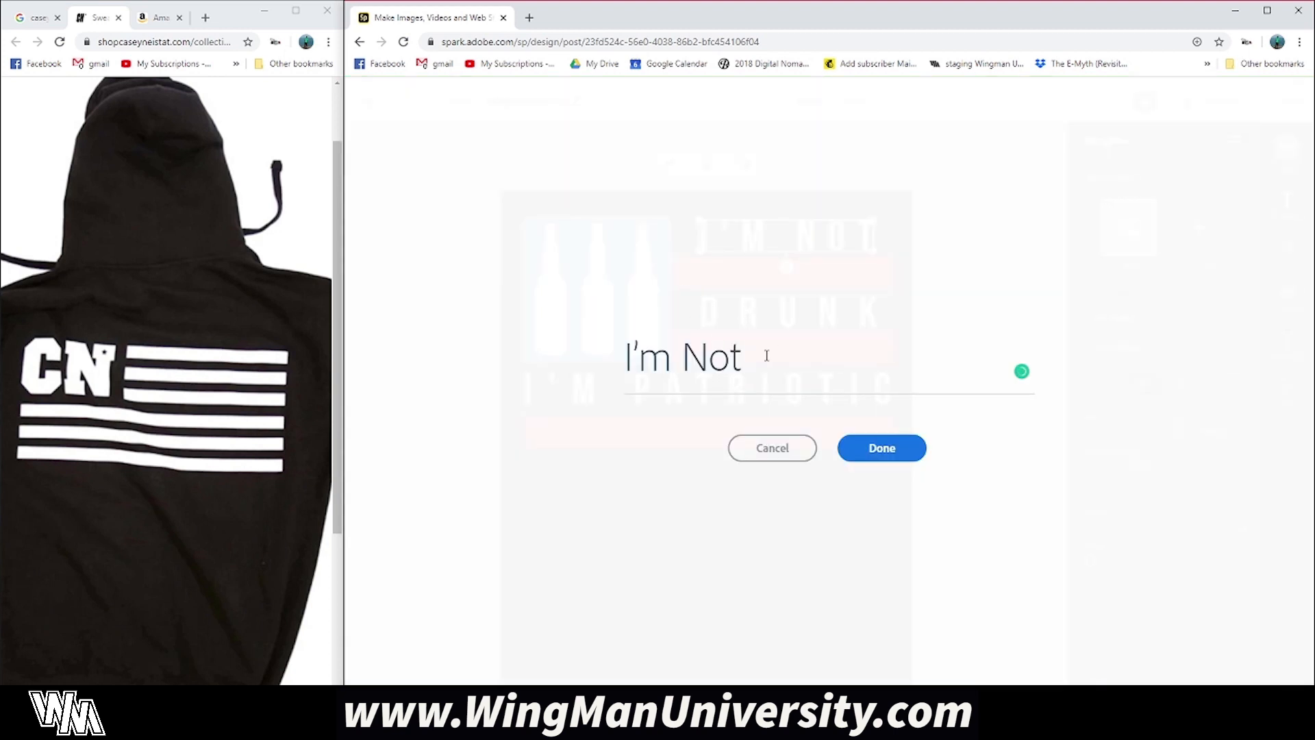
pyautogui.moveTo(766, 356); pyautogui.dragTo(443, 359)
pyautogui.write('Happy')
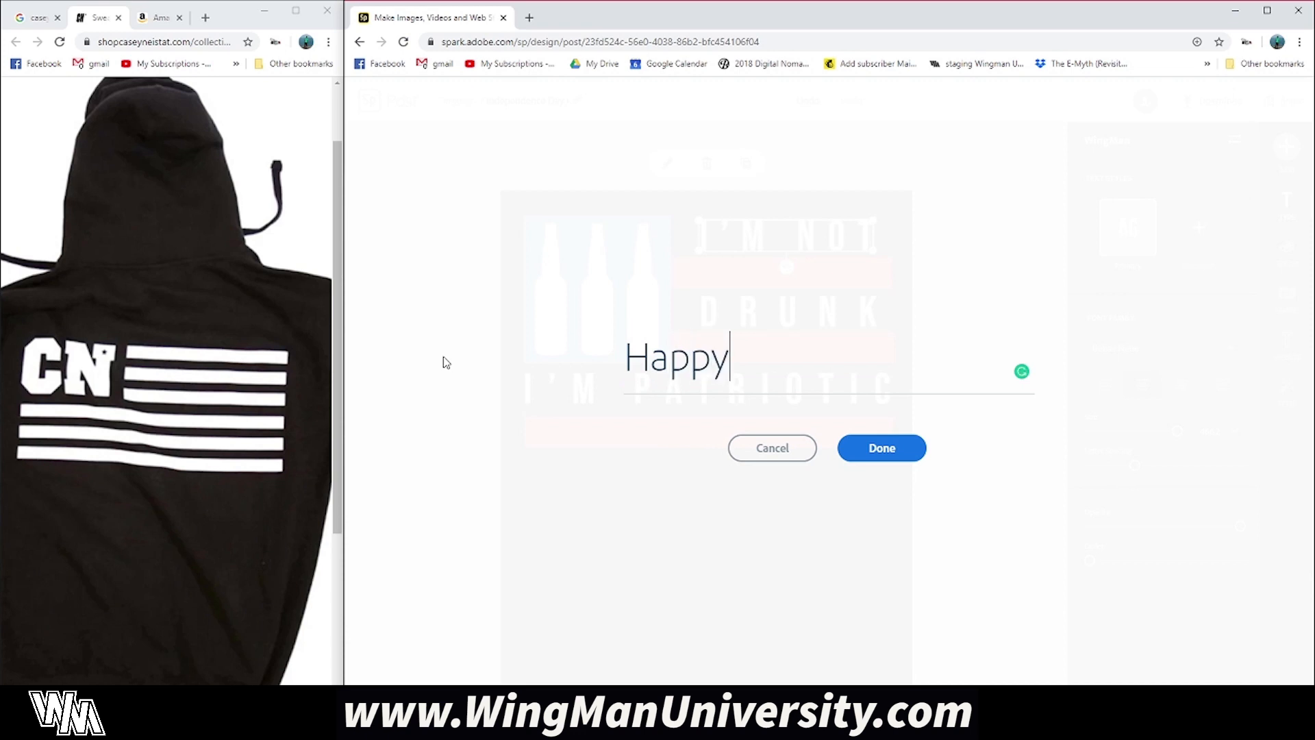
pyautogui.click(881, 449)
# Change the middle text line "Drunk" to "birthday"
pyautogui.doubleClick(811, 321)
pyautogui.moveTo(743, 339); pyautogui.dragTo(512, 348)
pyautogui.write('b')
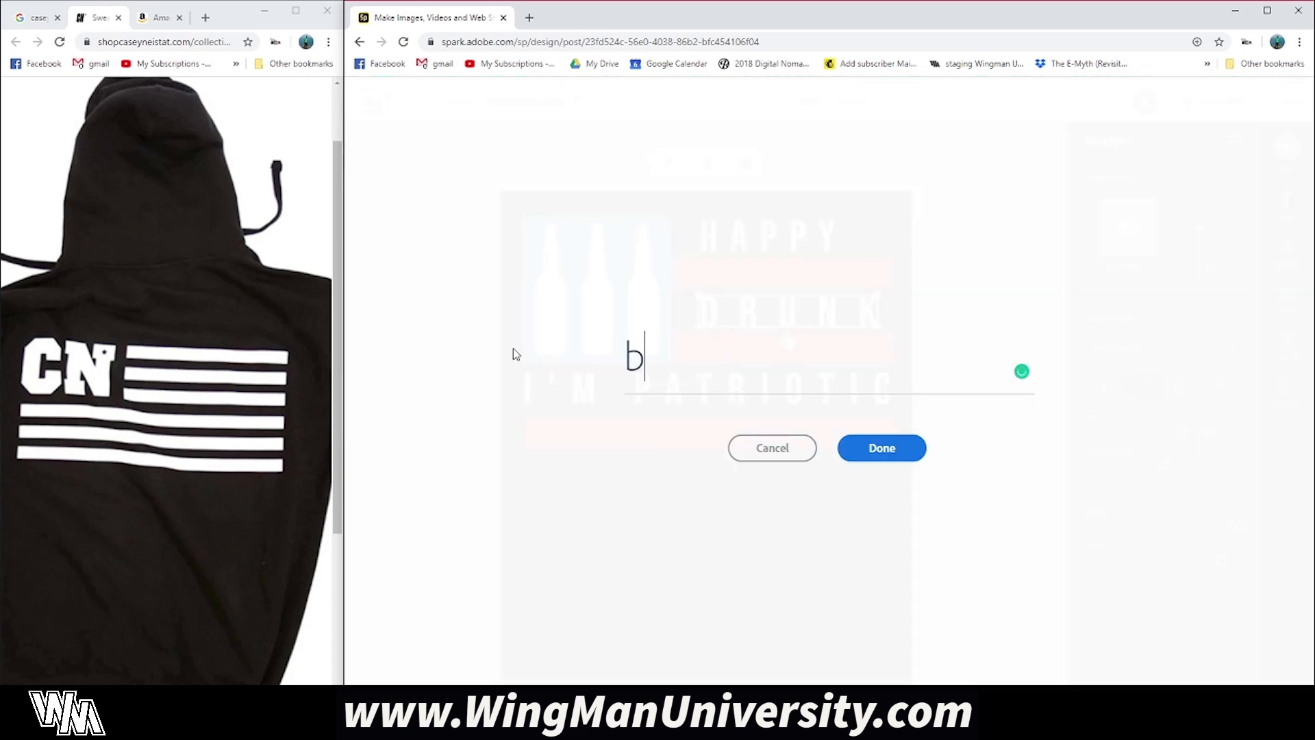
pyautogui.write('irthday')
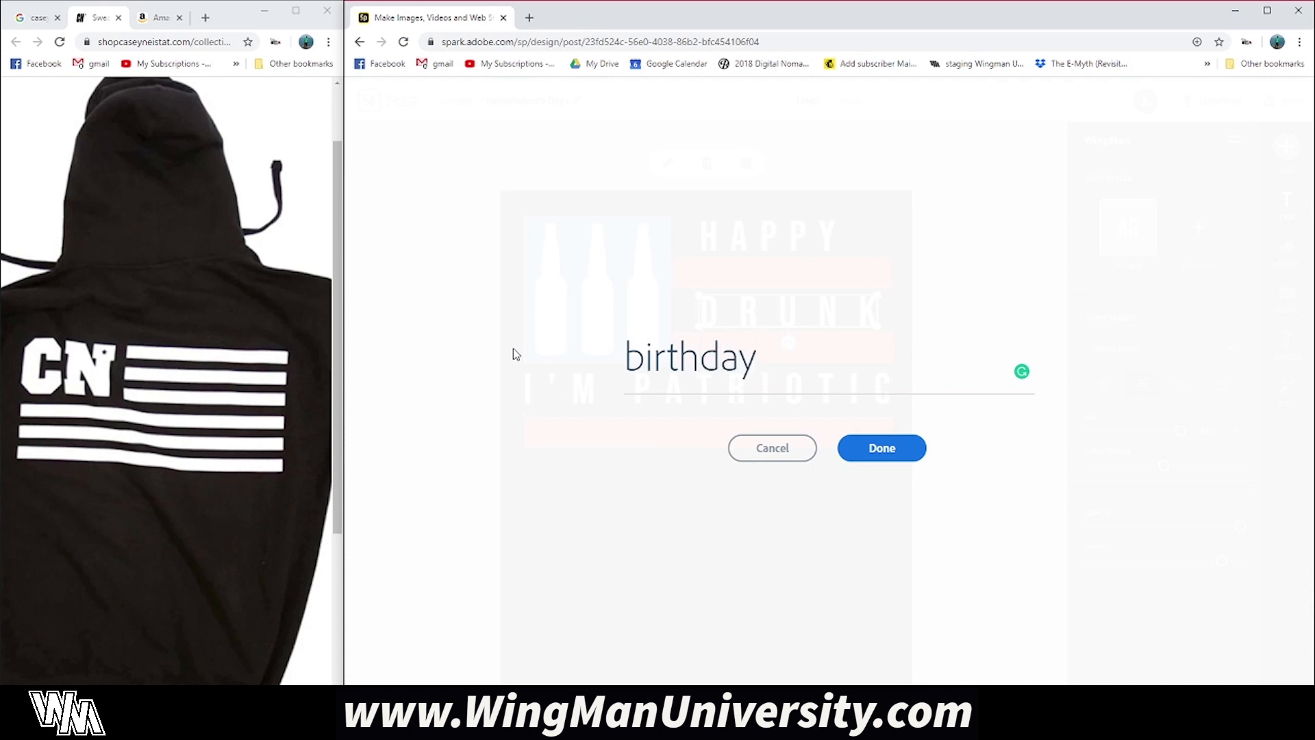
pyautogui.click(858, 442)
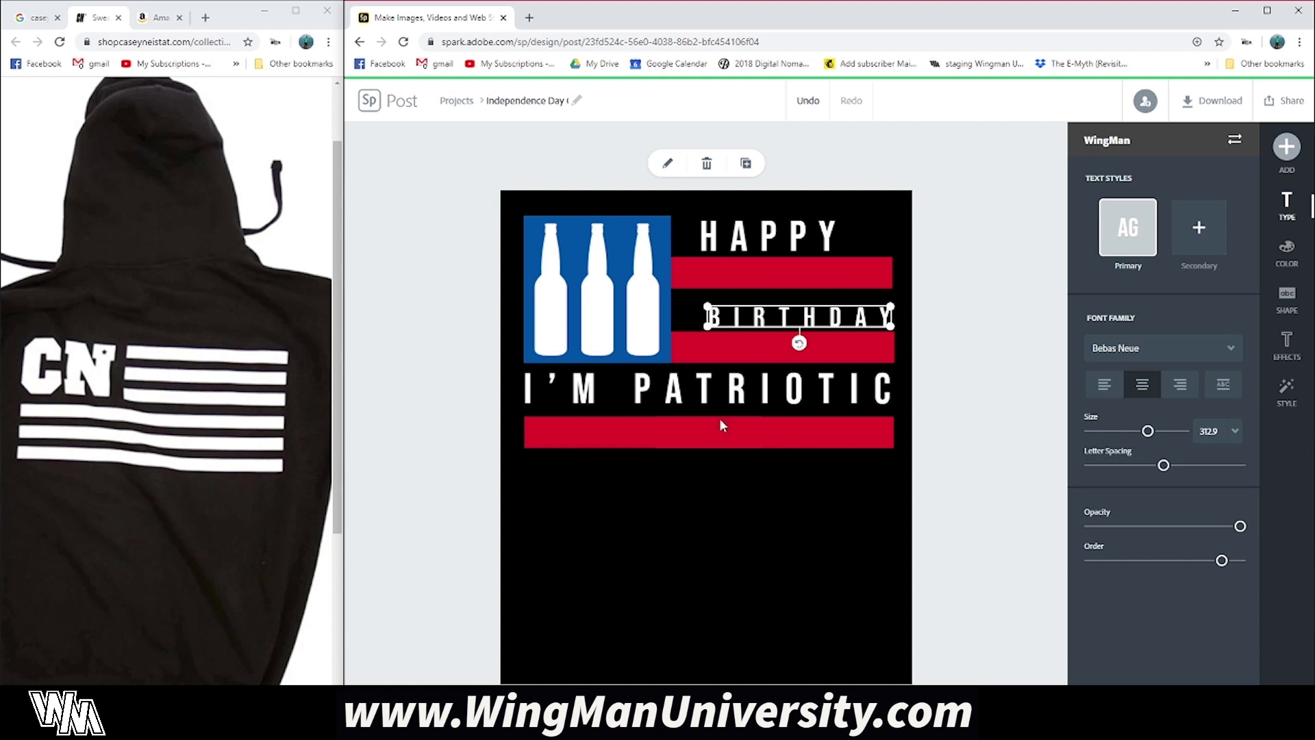
# Change the text line above the lowest red bar to "america"
pyautogui.doubleClick(719, 390)
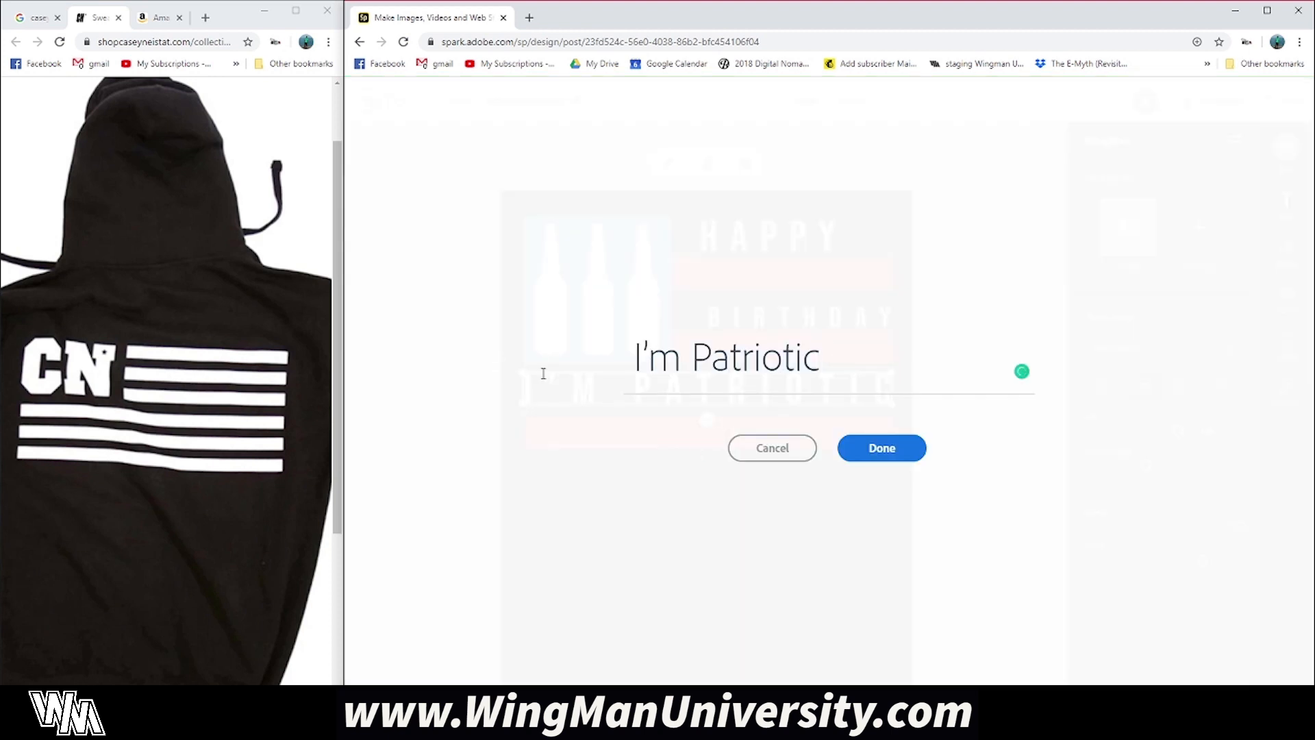
pyautogui.moveTo(544, 374); pyautogui.dragTo(820, 363)
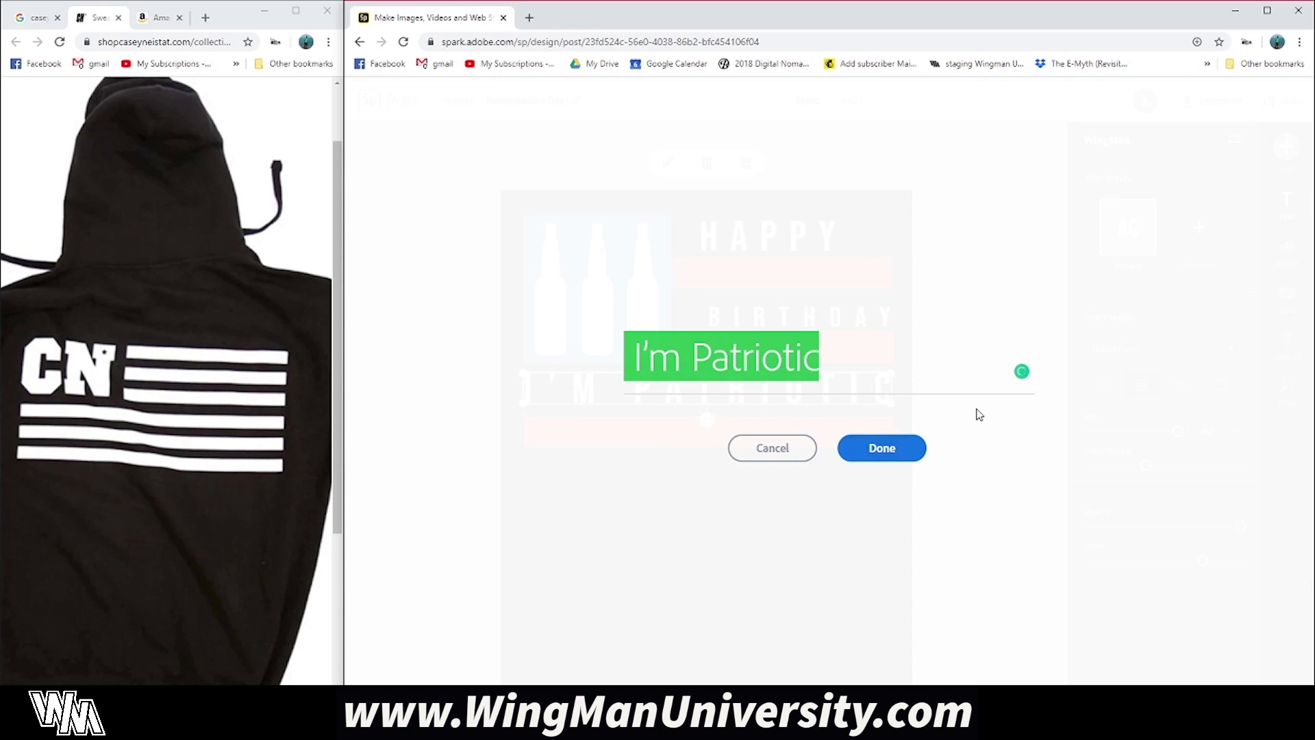
pyautogui.write('america')
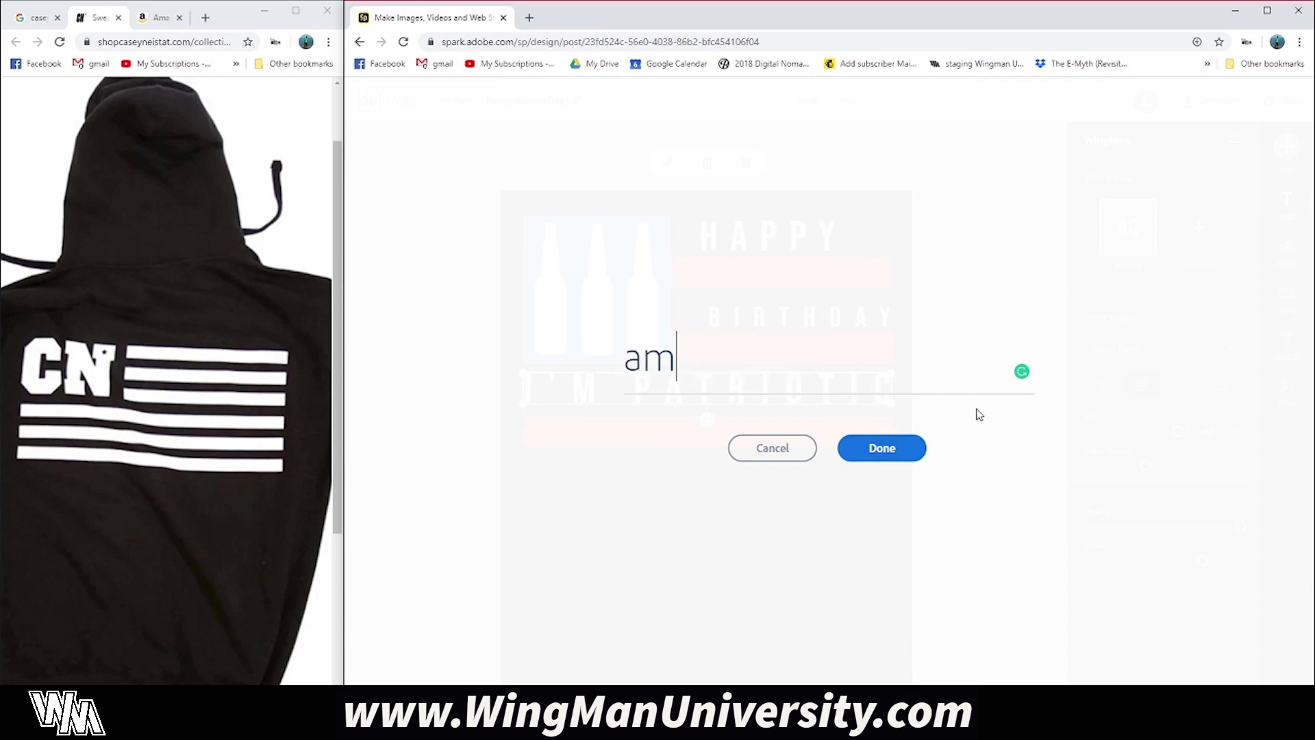
pyautogui.click(881, 557)
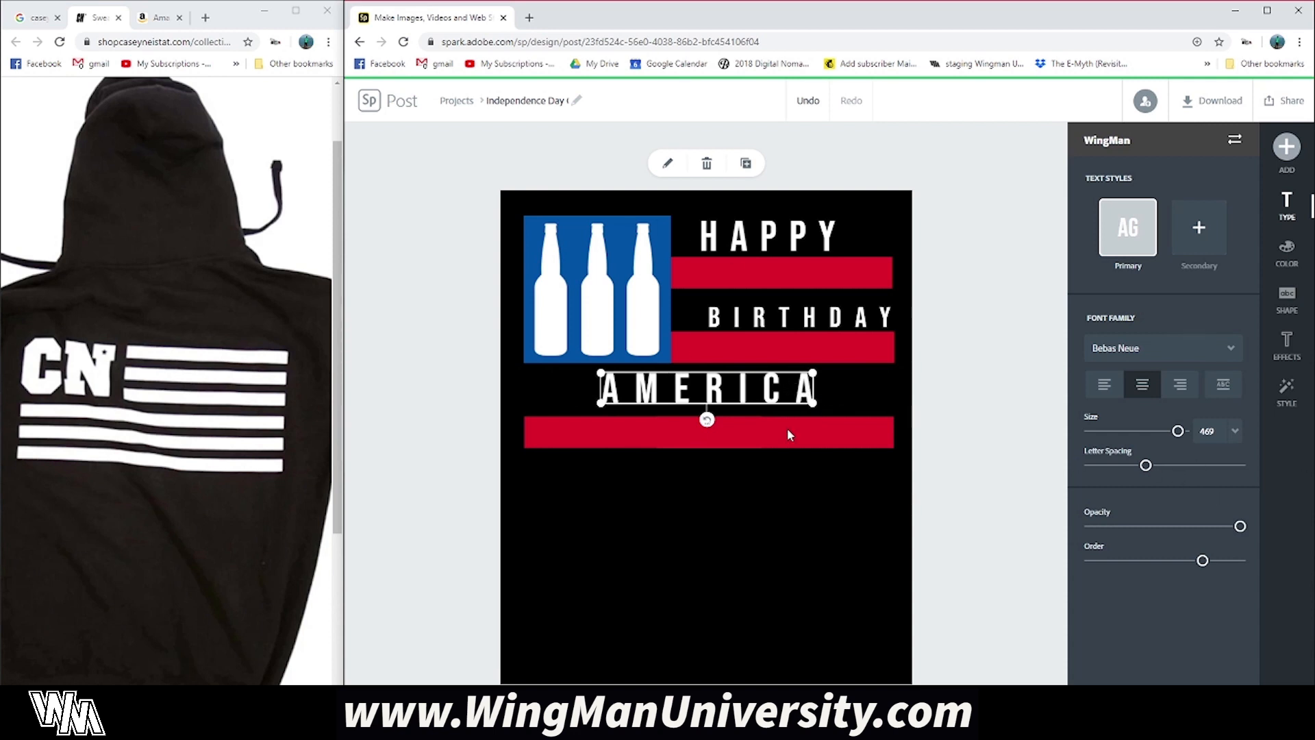
# Delete the bottle group from the blue square, search the icons for "cake" and add a cake slice icon
pyautogui.click(617, 319)
pyautogui.press('Delete')
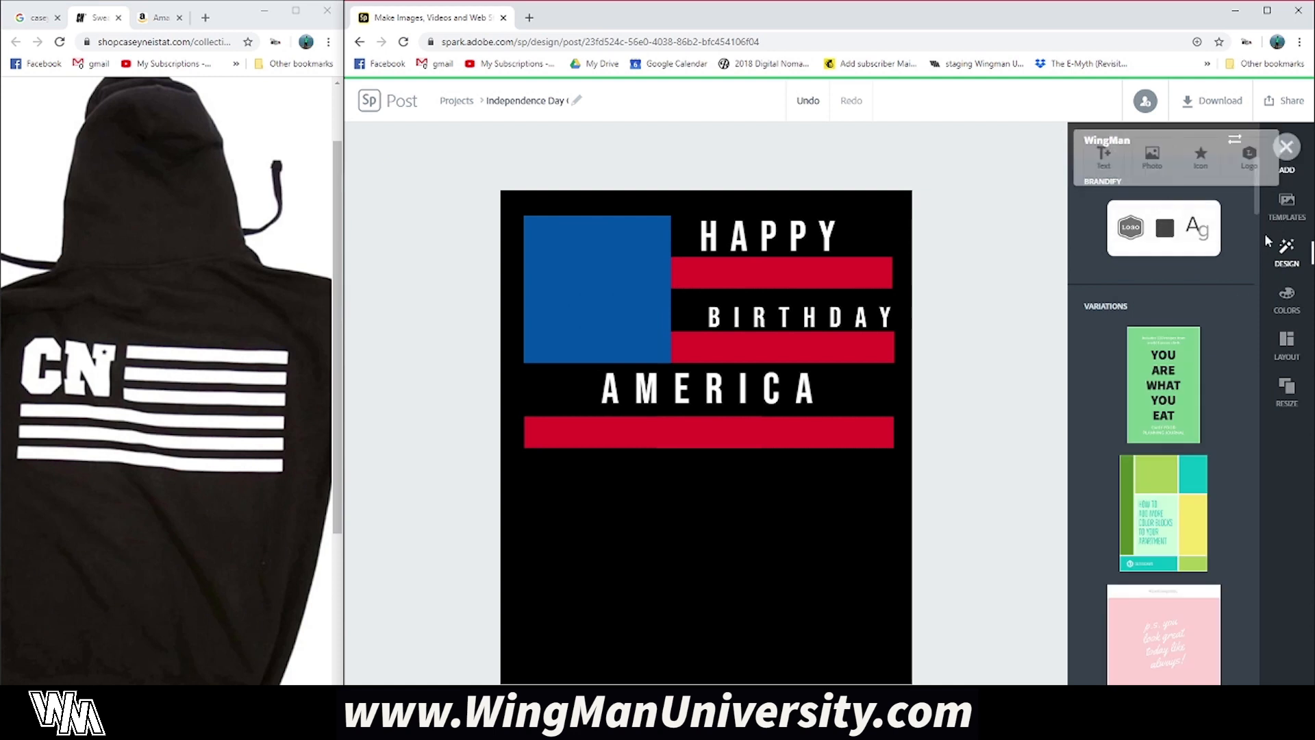
pyautogui.click(1201, 156)
pyautogui.hotkey('ctrl', 'a')
pyautogui.write('cake')
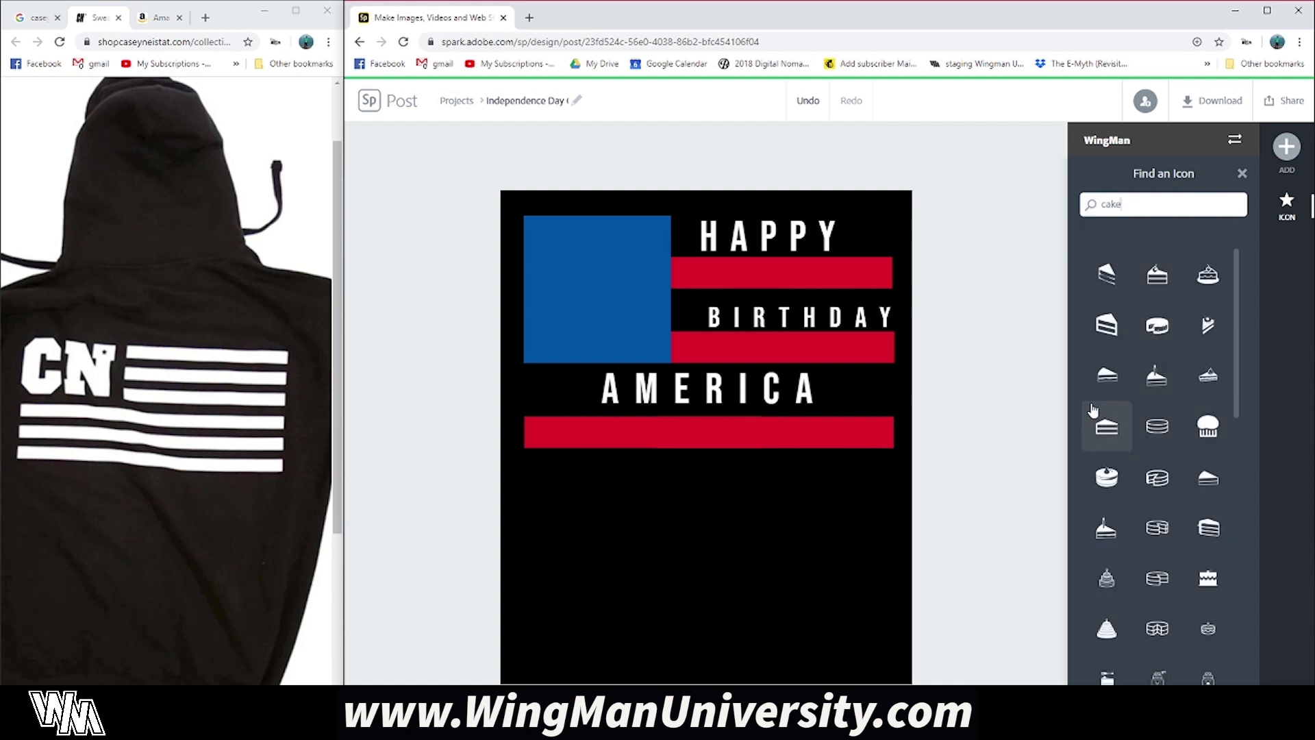
pyautogui.click(1105, 274)
# Resize the cake slice icon to fit centred inside the blue square and colour it white
pyautogui.moveTo(771, 545); pyautogui.dragTo(584, 285)
pyautogui.moveTo(648, 387); pyautogui.dragTo(616, 336)
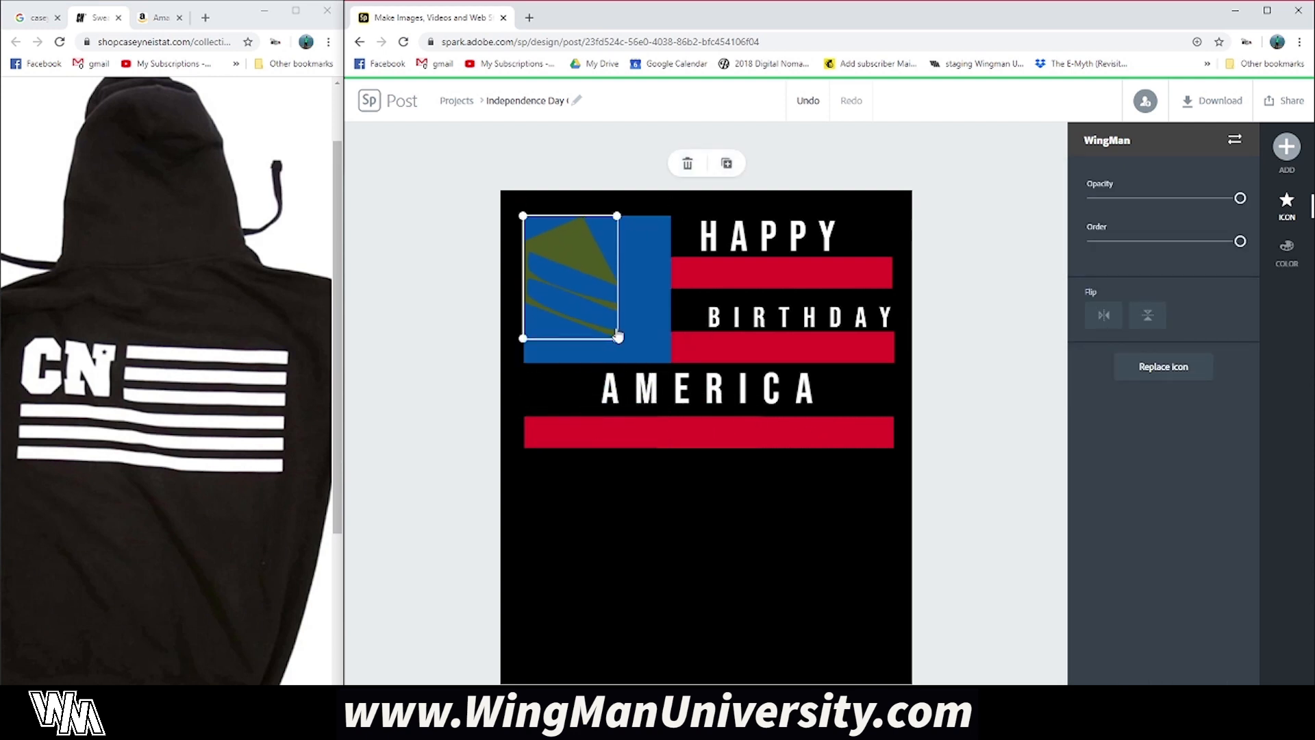
pyautogui.moveTo(595, 276); pyautogui.dragTo(617, 297)
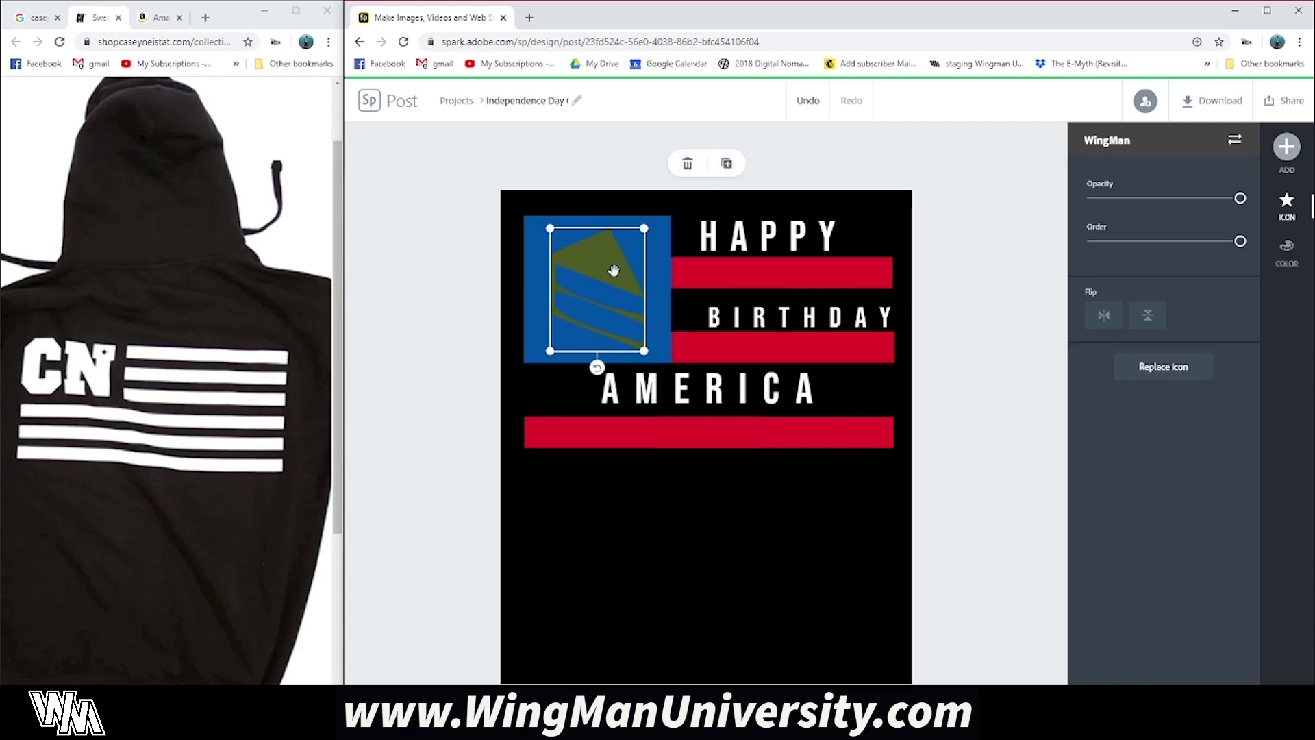
pyautogui.click(1287, 250)
pyautogui.click(1101, 479)
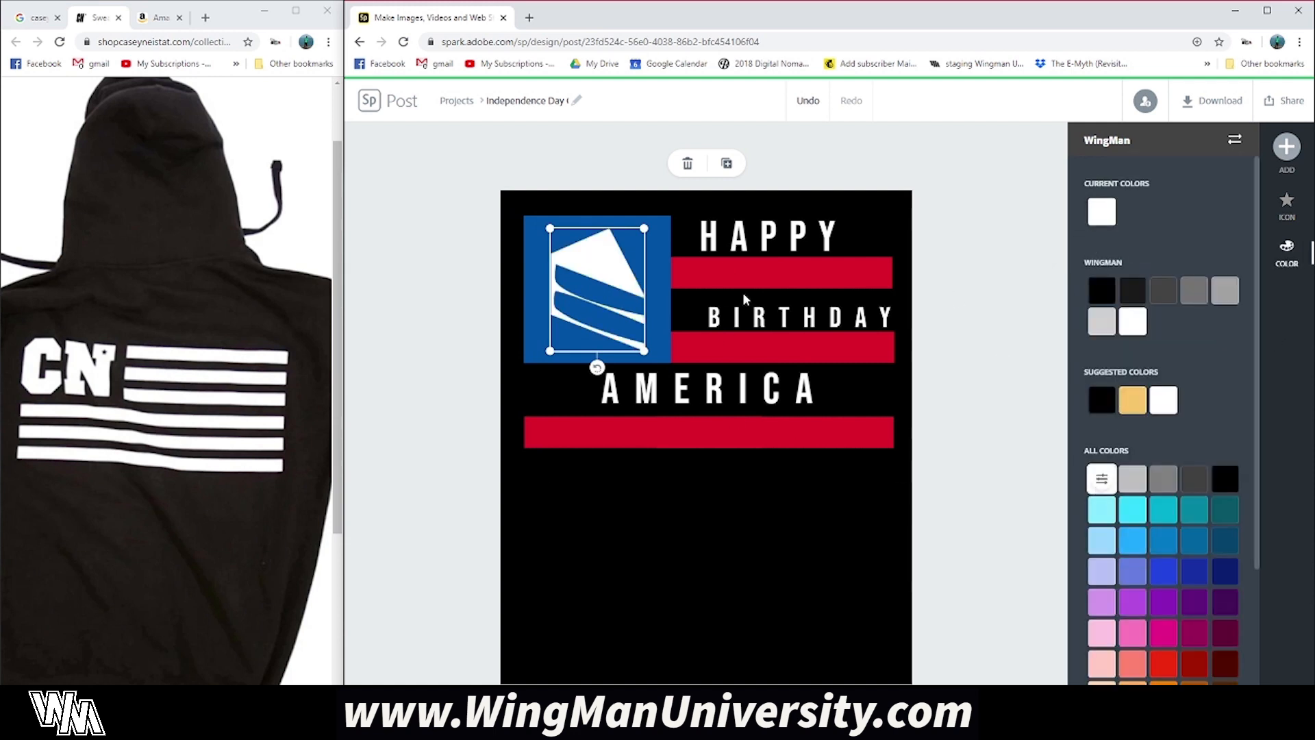
pyautogui.click(714, 509)
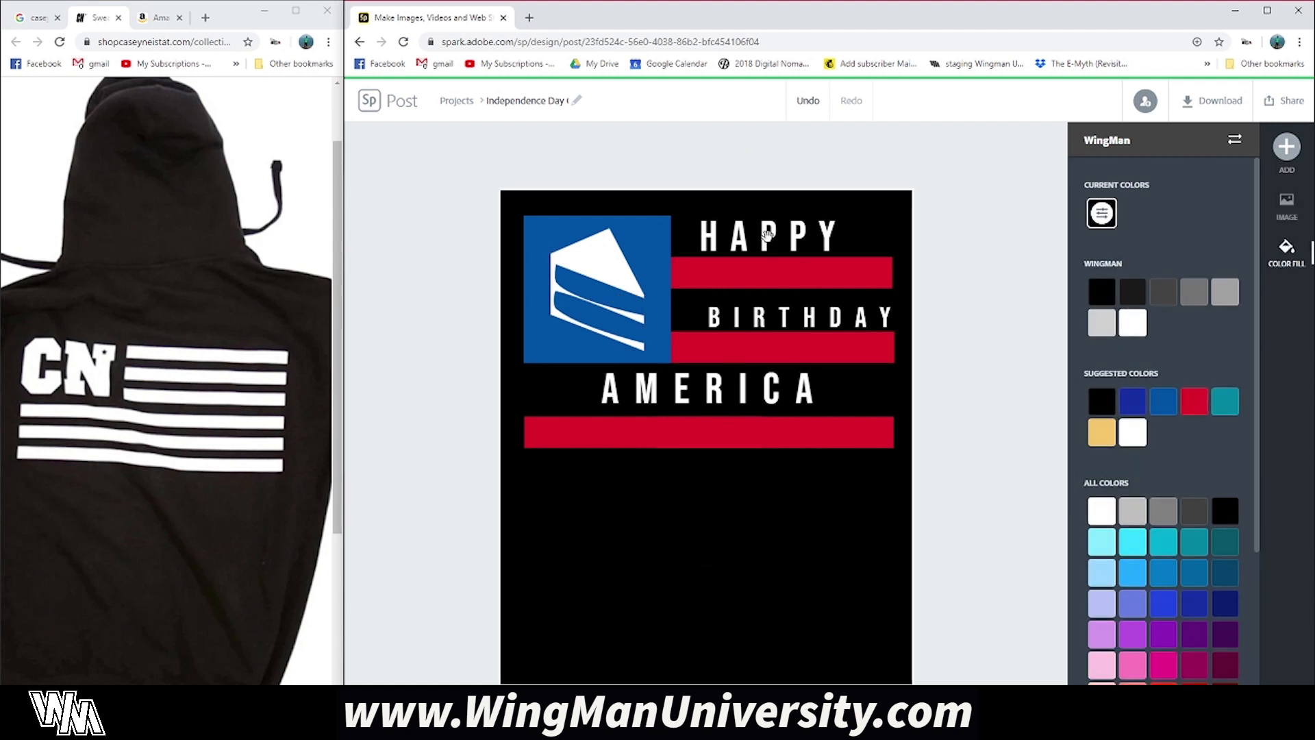
# Nudge the "Birthday" text left and slightly up to centre it in the gap between the two upper red bars
pyautogui.click(759, 317)
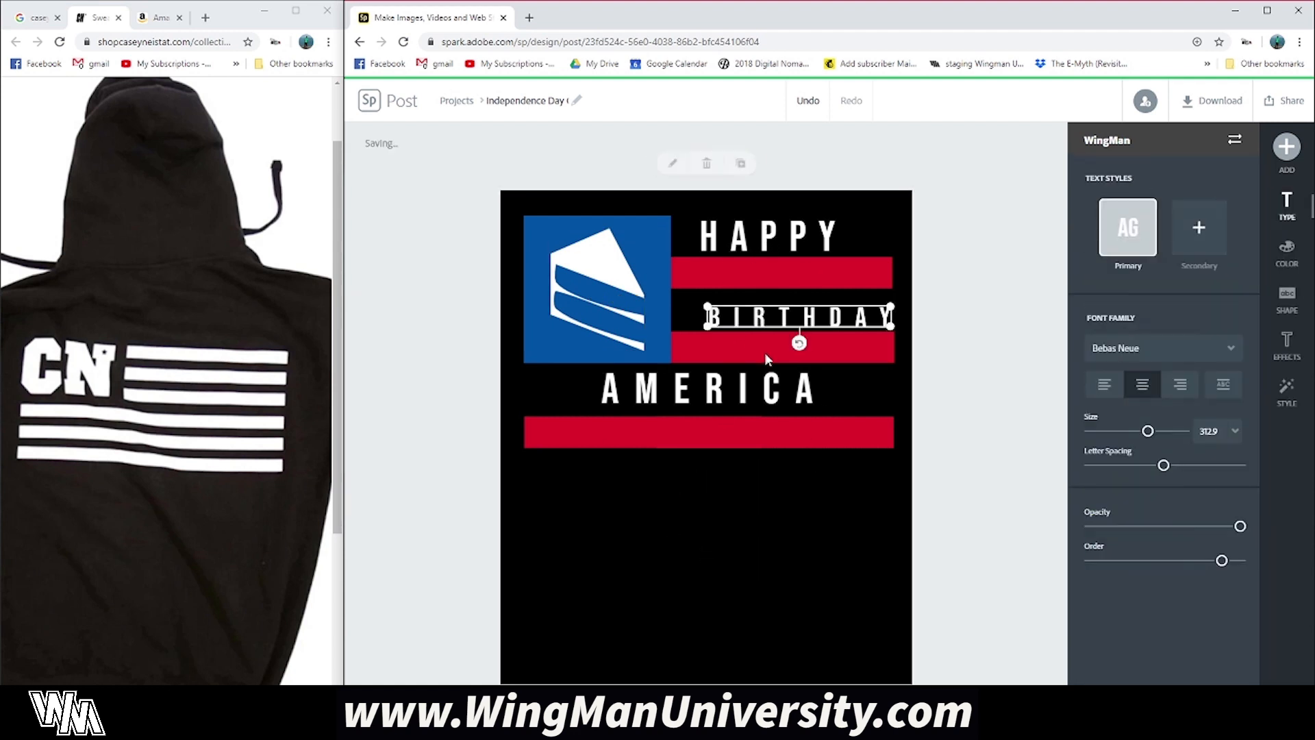
pyautogui.press('Up')
pyautogui.press('Left')
pyautogui.press('Left')
pyautogui.press('Left')
pyautogui.press('Left')
pyautogui.press('Left')
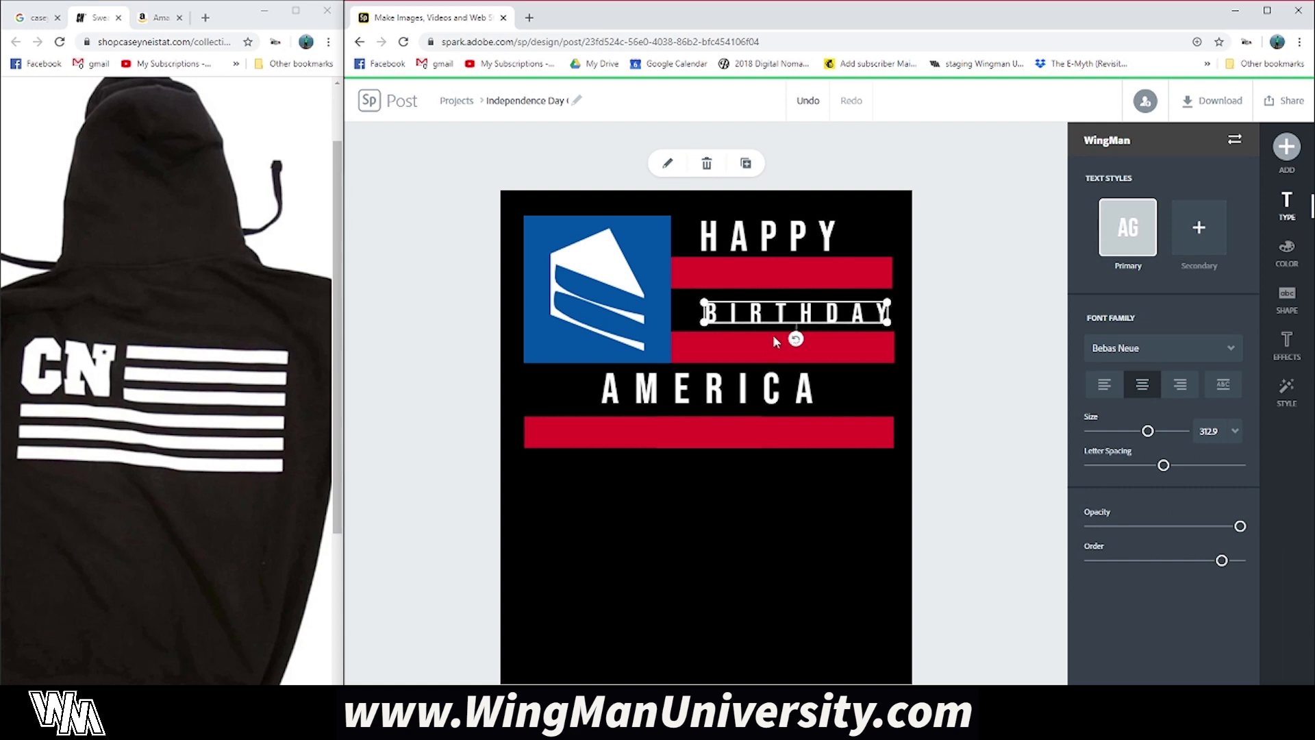
pyautogui.press('Left')
pyautogui.press('Left')
pyautogui.press('Left')
pyautogui.press('Left')
pyautogui.press('Left')
pyautogui.press('Left')
pyautogui.press('Left')
pyautogui.press('Left')
pyautogui.press('Left')
pyautogui.press('Up')
pyautogui.press('Up')
pyautogui.press('Right')
pyautogui.press('Right')
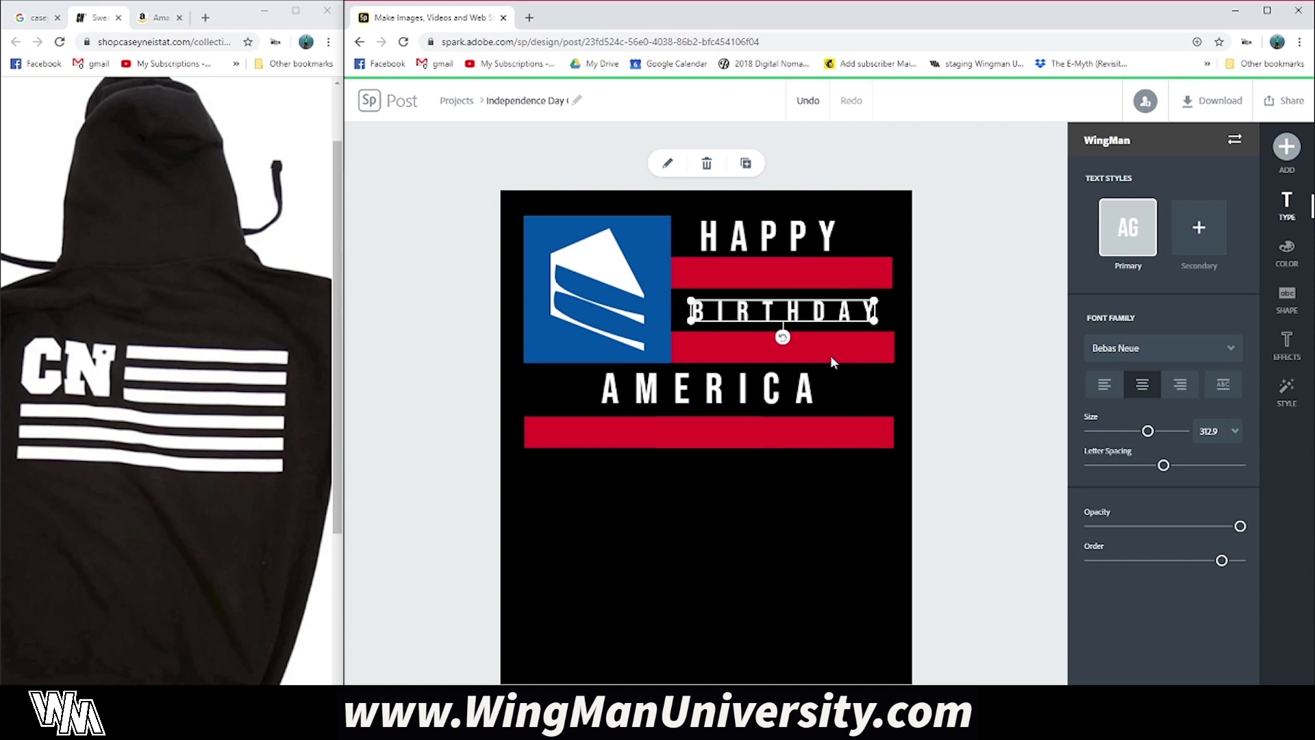